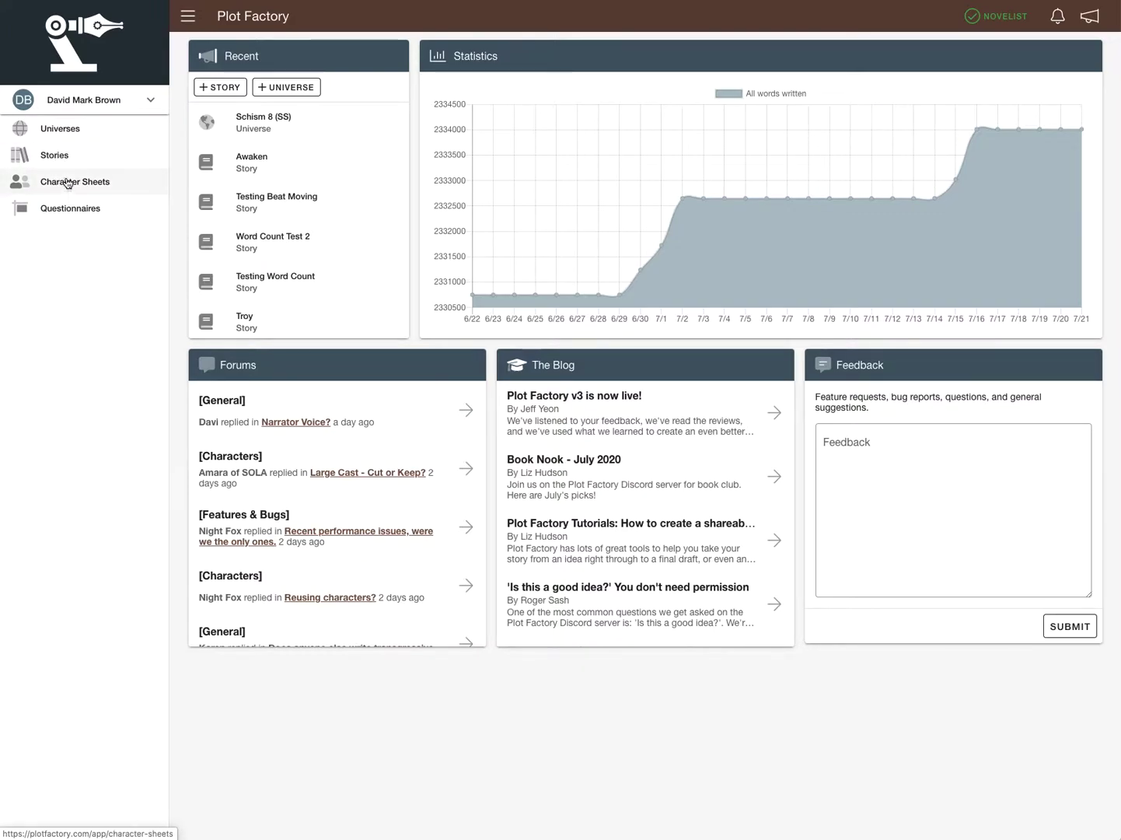
# - Open the list of universes and look through its entries
pyautogui.click(68, 133)
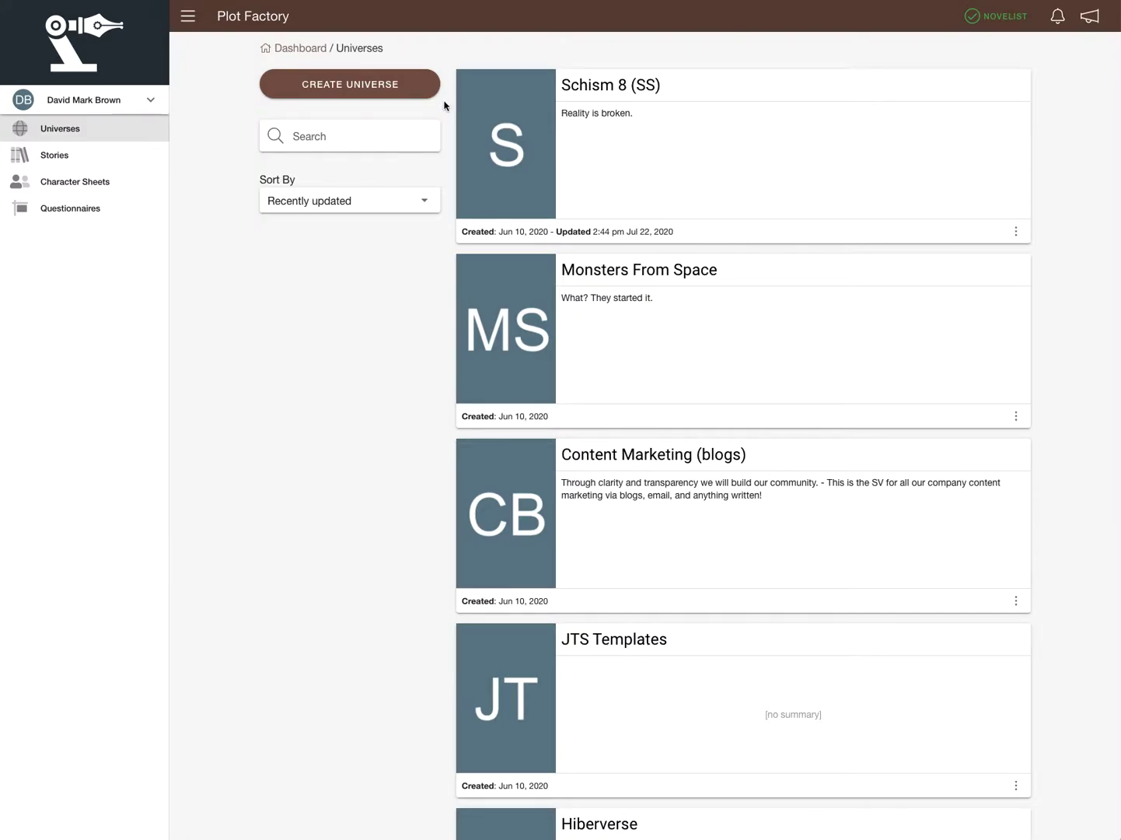
pyautogui.scroll(-1, 460, 112)
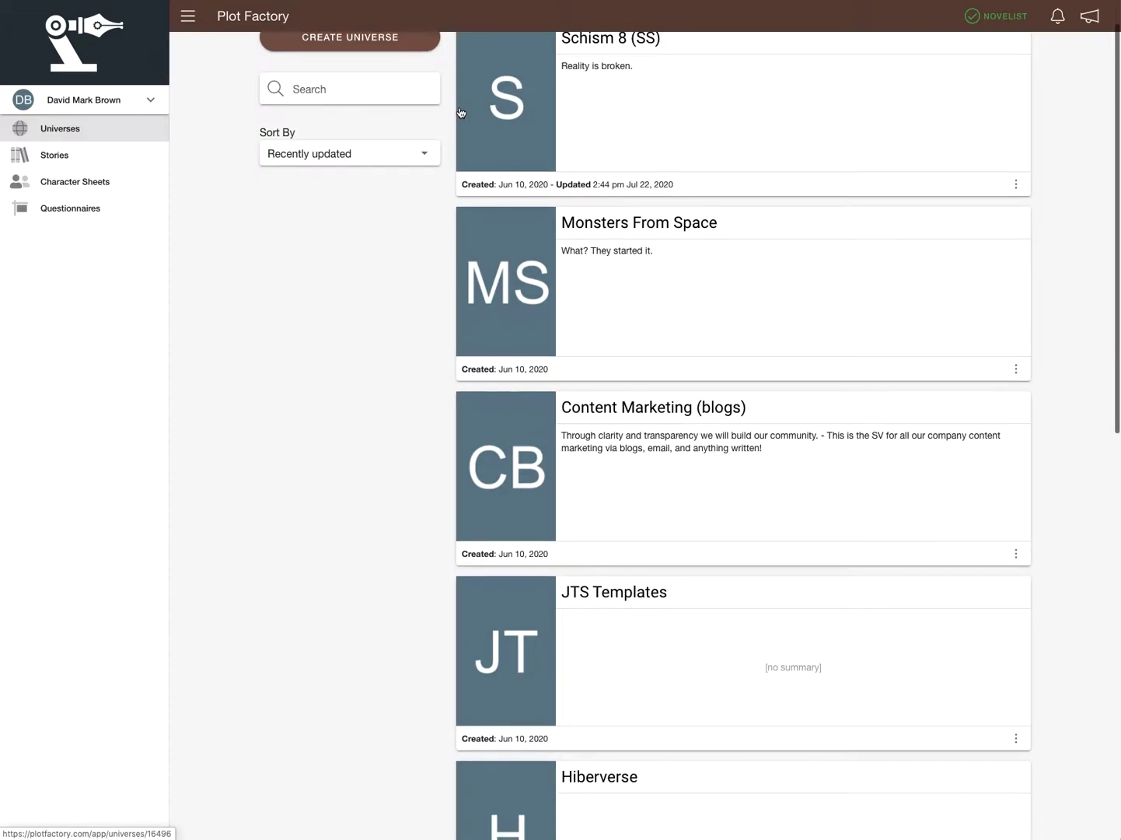
pyautogui.scroll(-5, 461, 113)
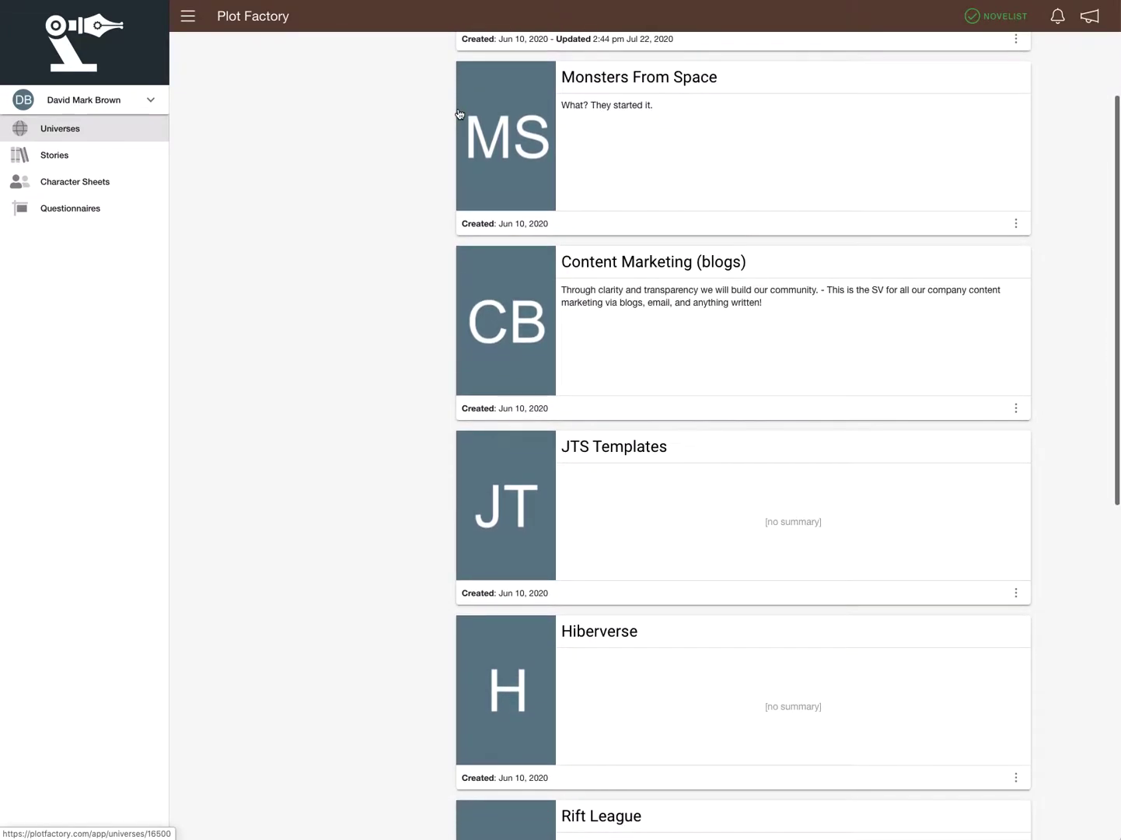
pyautogui.scroll(-8, 460, 114)
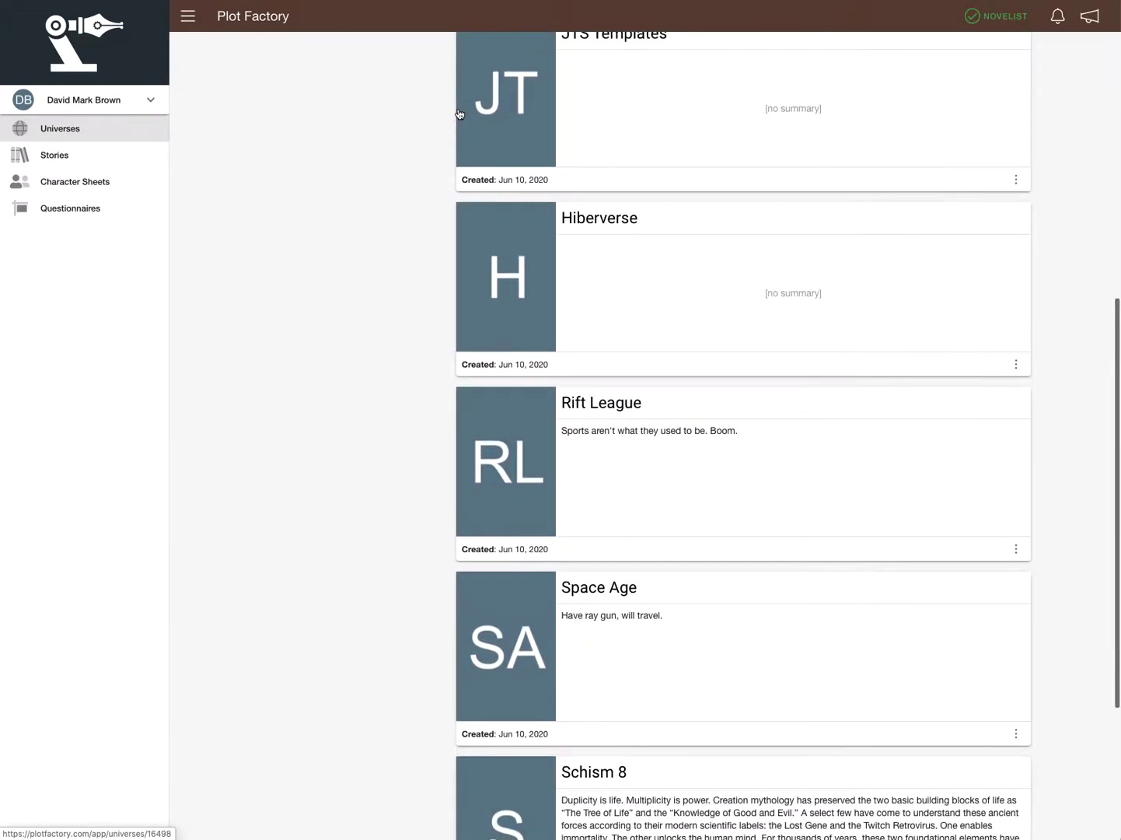
pyautogui.scroll(-1, 460, 115)
pyautogui.scroll(8, 460, 115)
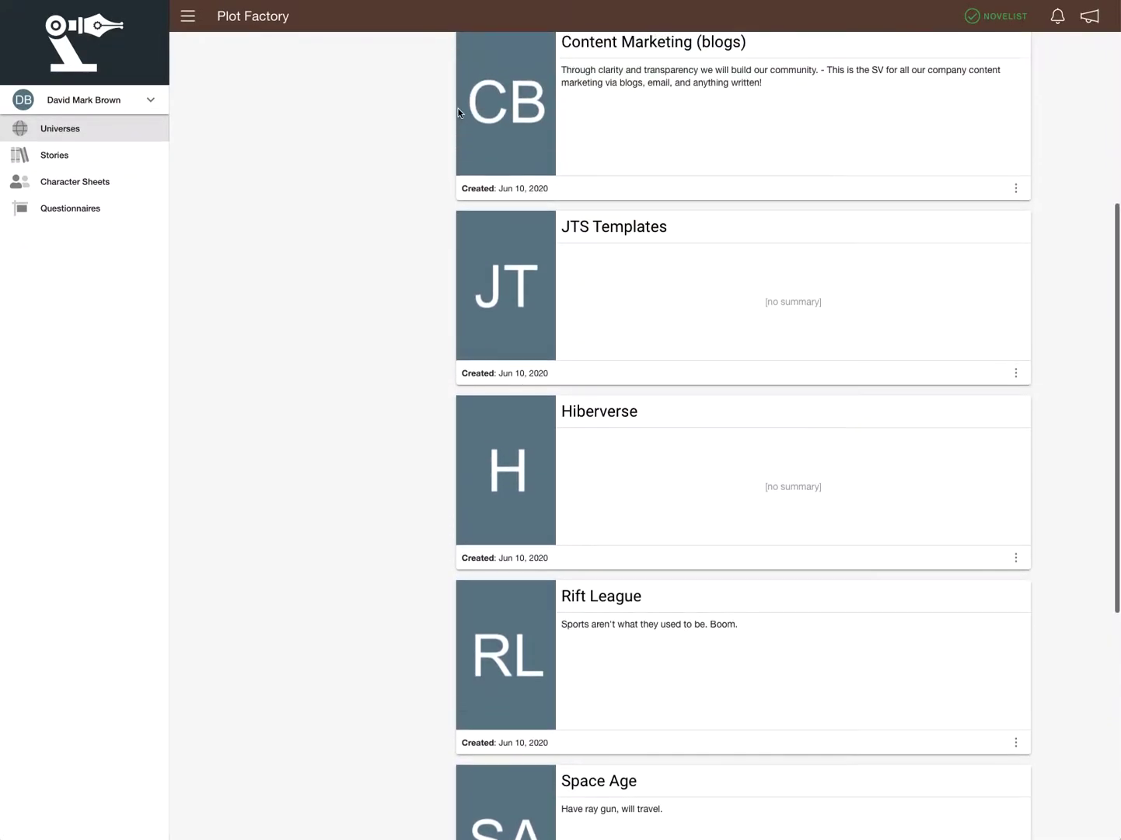
pyautogui.scroll(6, 460, 114)
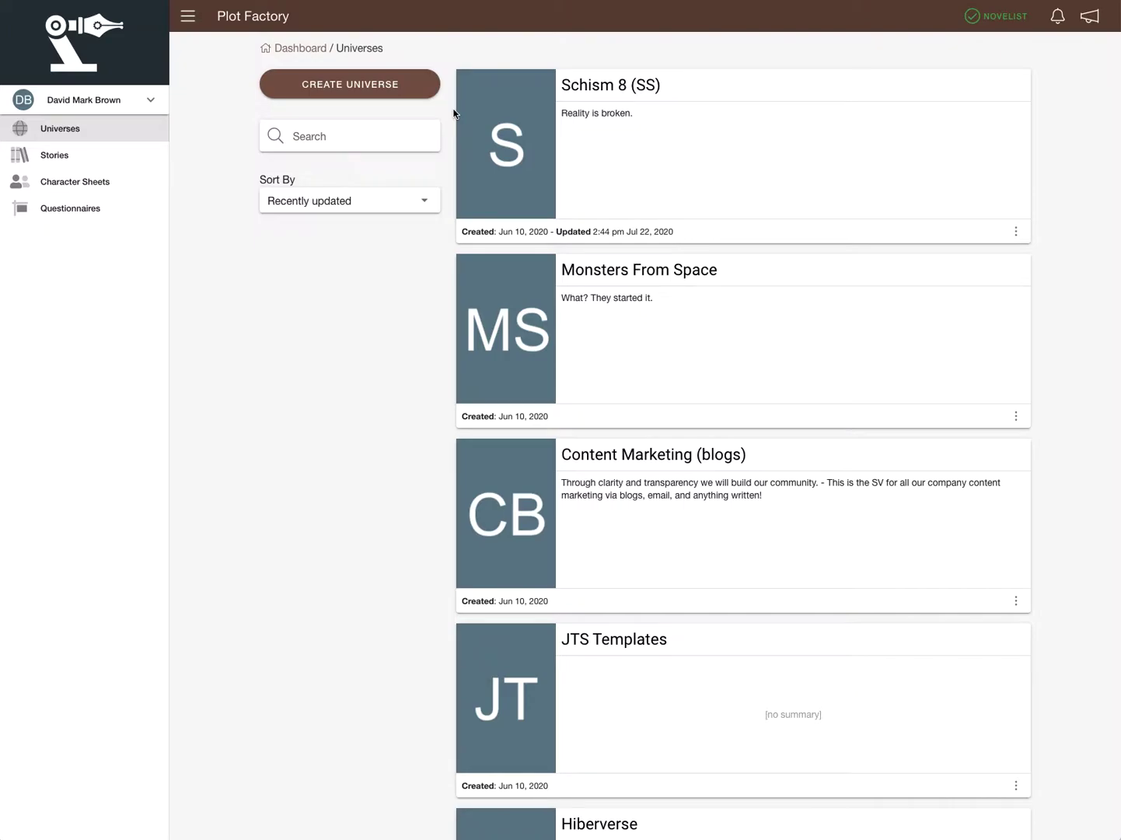
pyautogui.scroll(-5, 510, 117)
pyautogui.scroll(5, 511, 117)
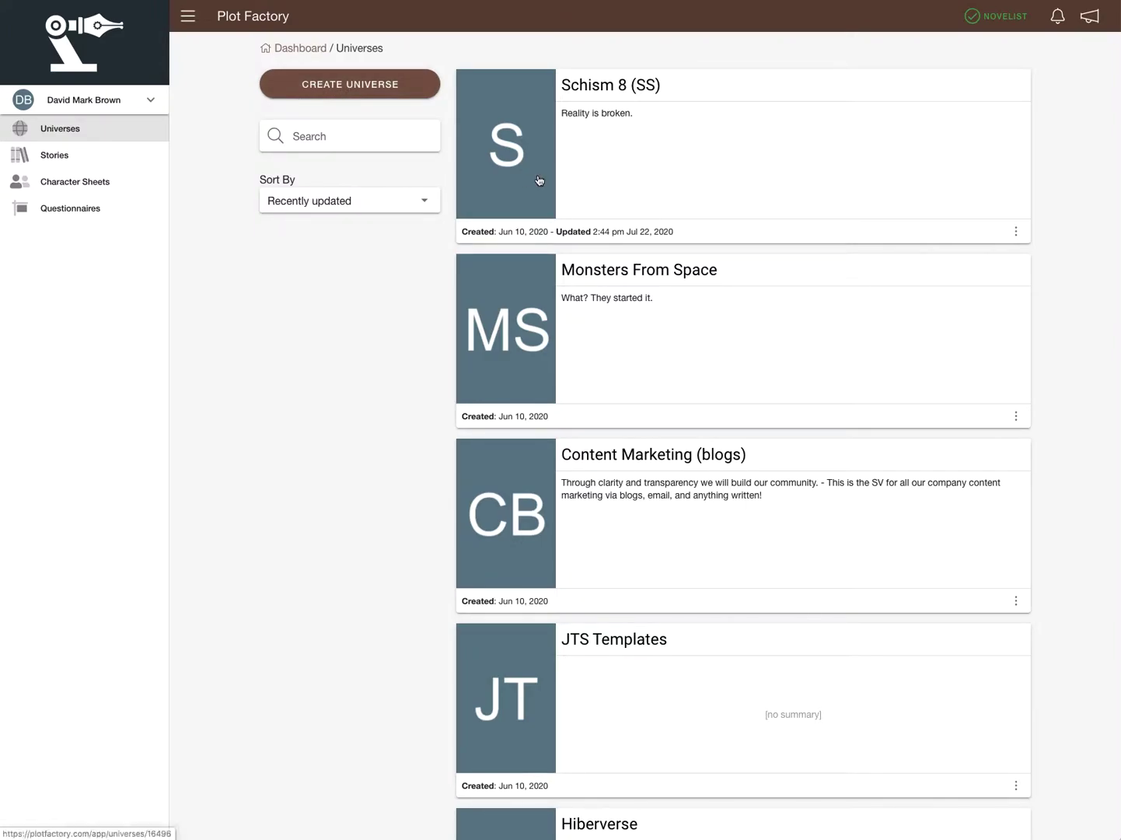
# - Open the Schism 8 universe and compare the main navigation with the universe's own sections
pyautogui.scroll(-6, 540, 180)
pyautogui.scroll(-5, 545, 180)
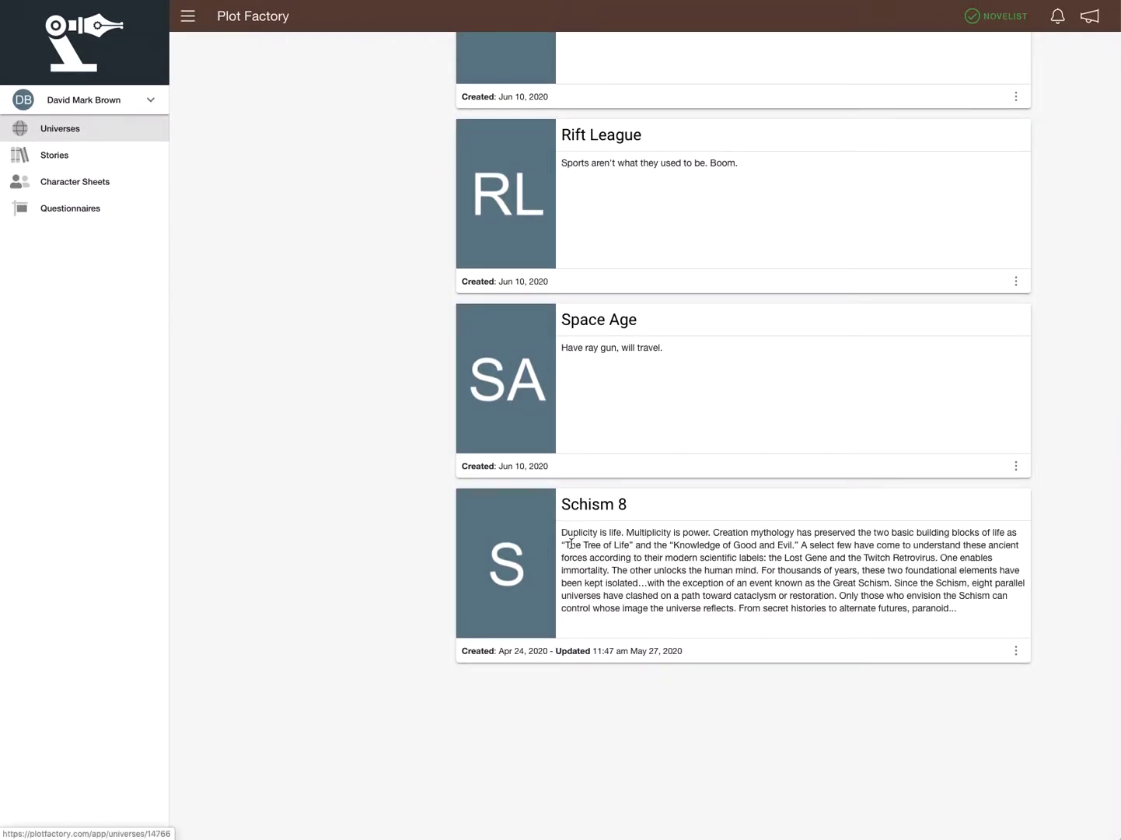
pyautogui.click(618, 520)
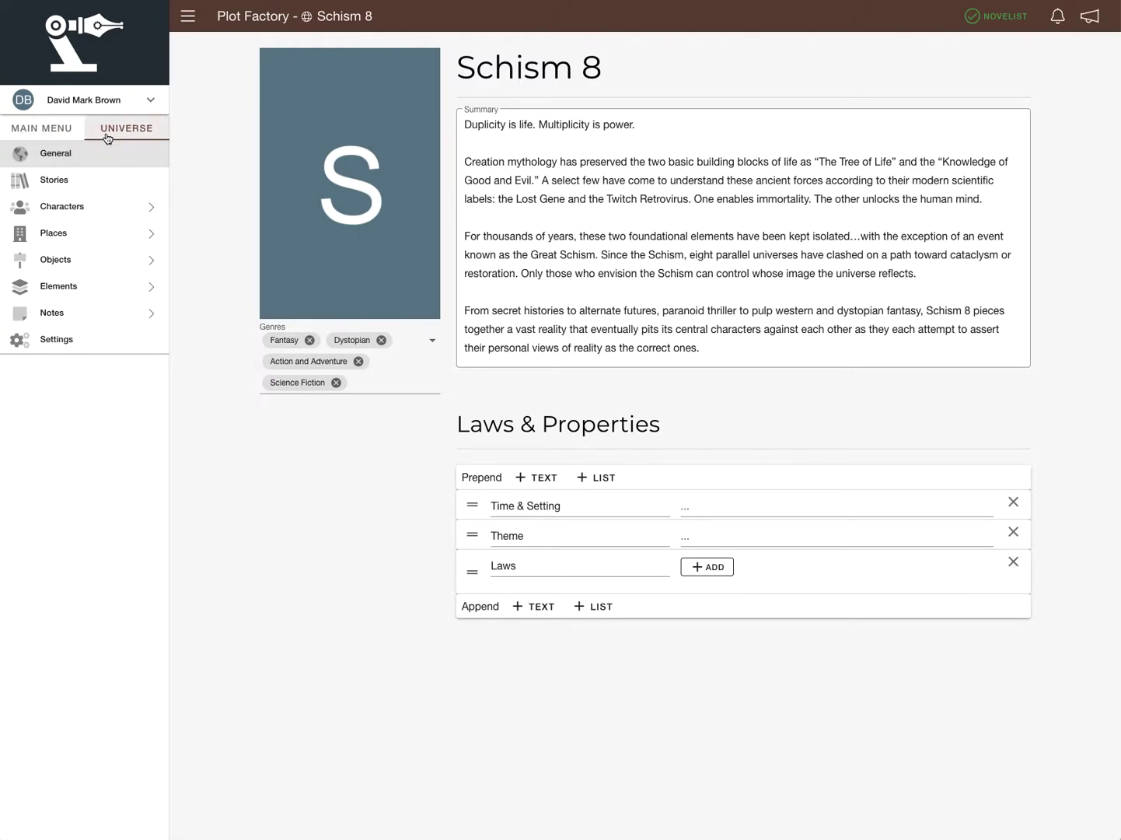
pyautogui.click(64, 135)
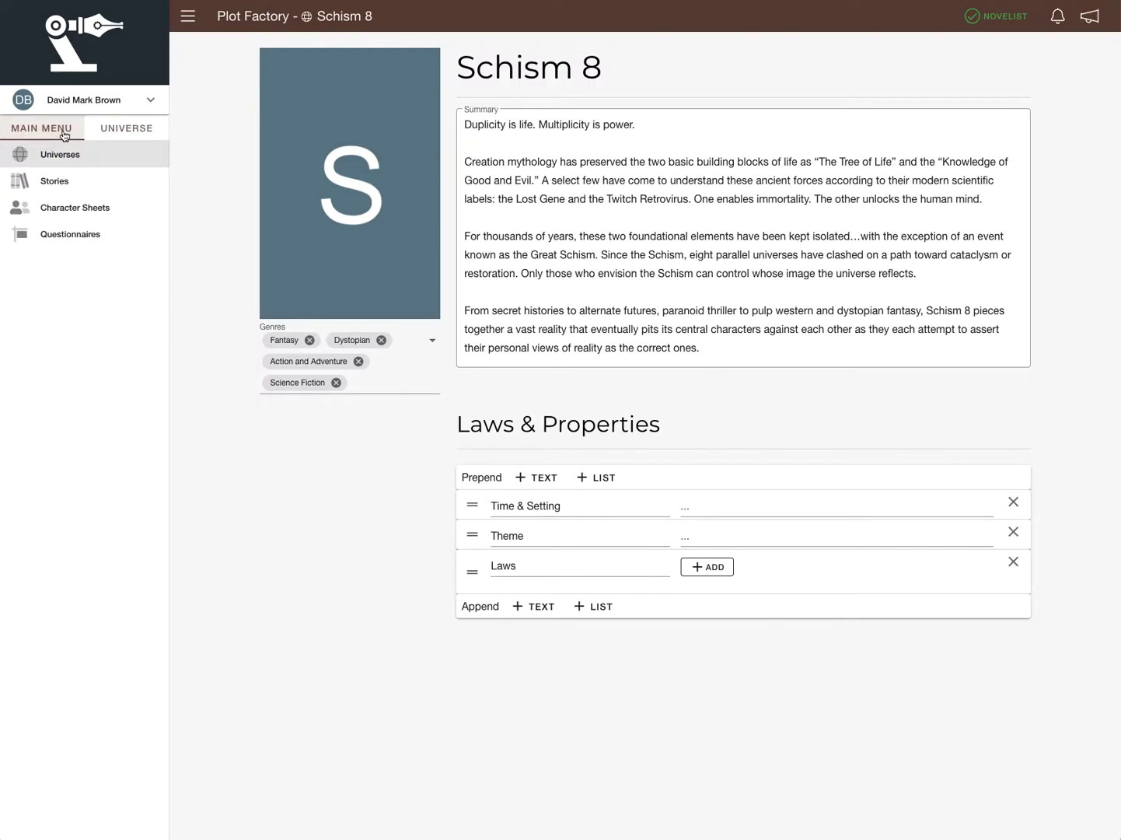
pyautogui.click(115, 136)
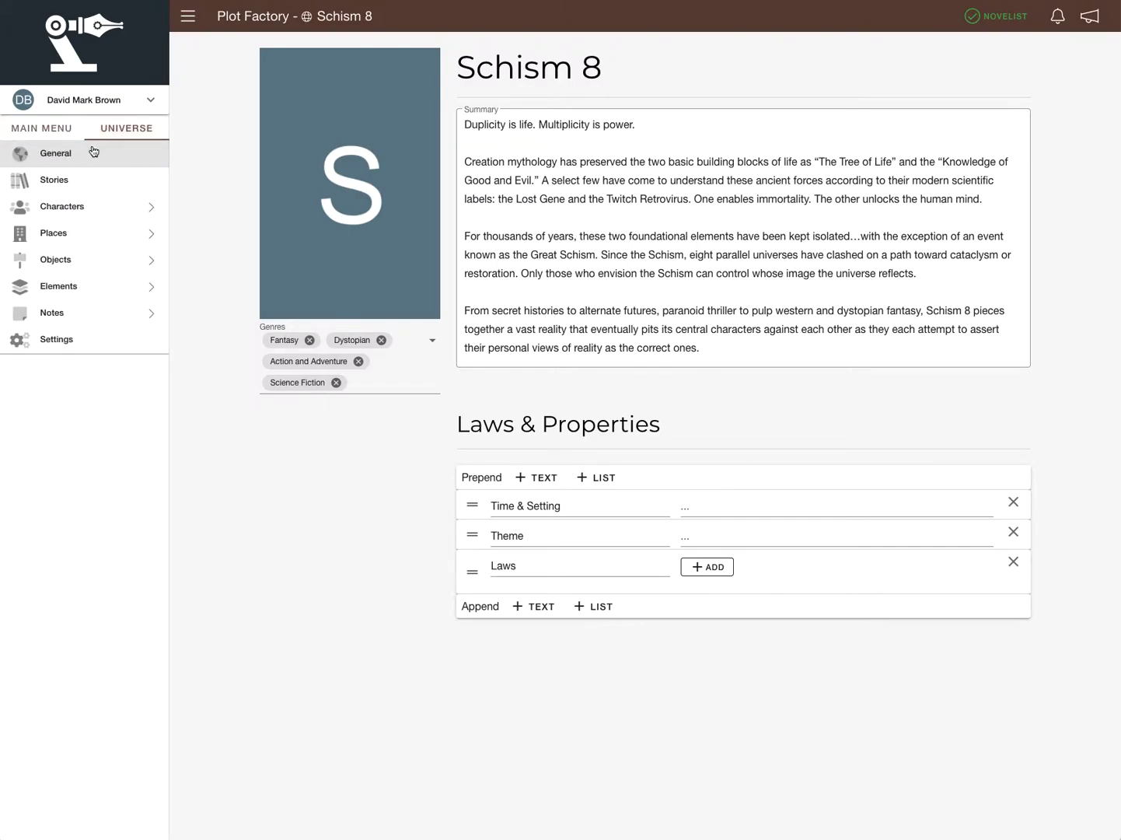
# - Look through the stories that belong to the Schism 8 universe
pyautogui.click(55, 180)
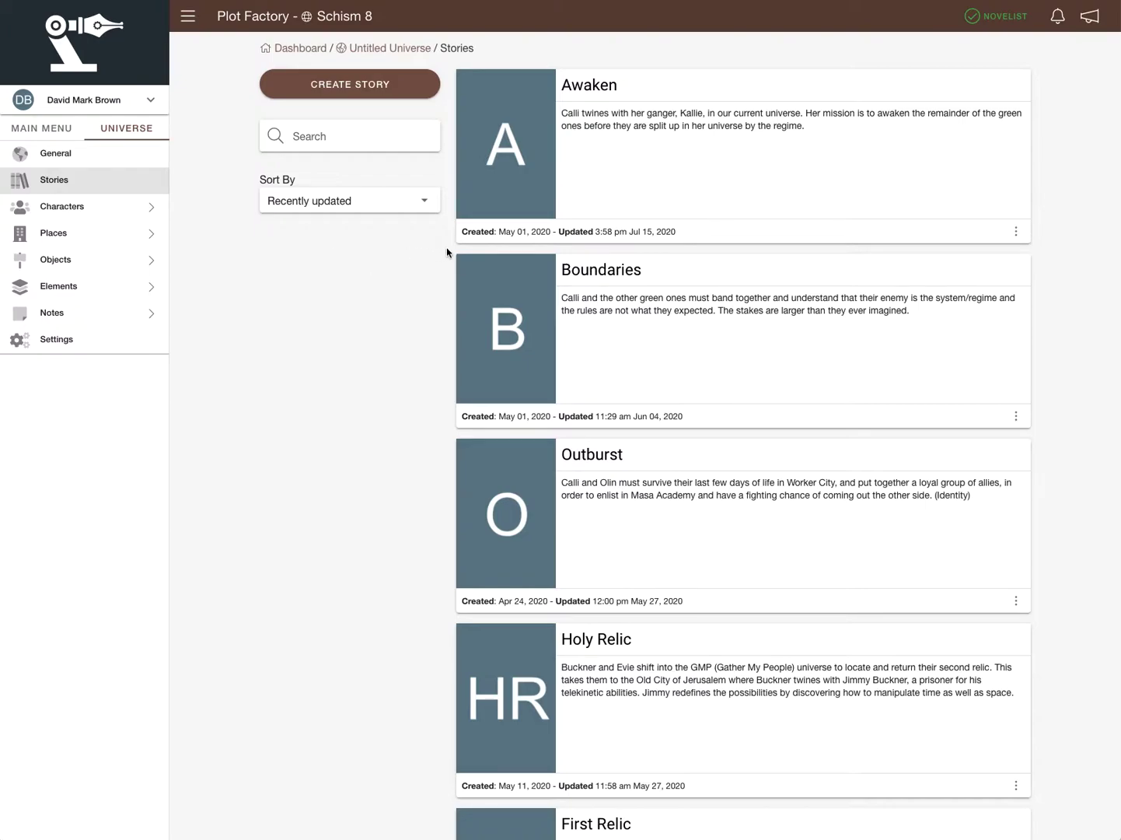
pyautogui.scroll(-1, 447, 252)
pyautogui.scroll(-4, 448, 251)
pyautogui.scroll(5, 448, 250)
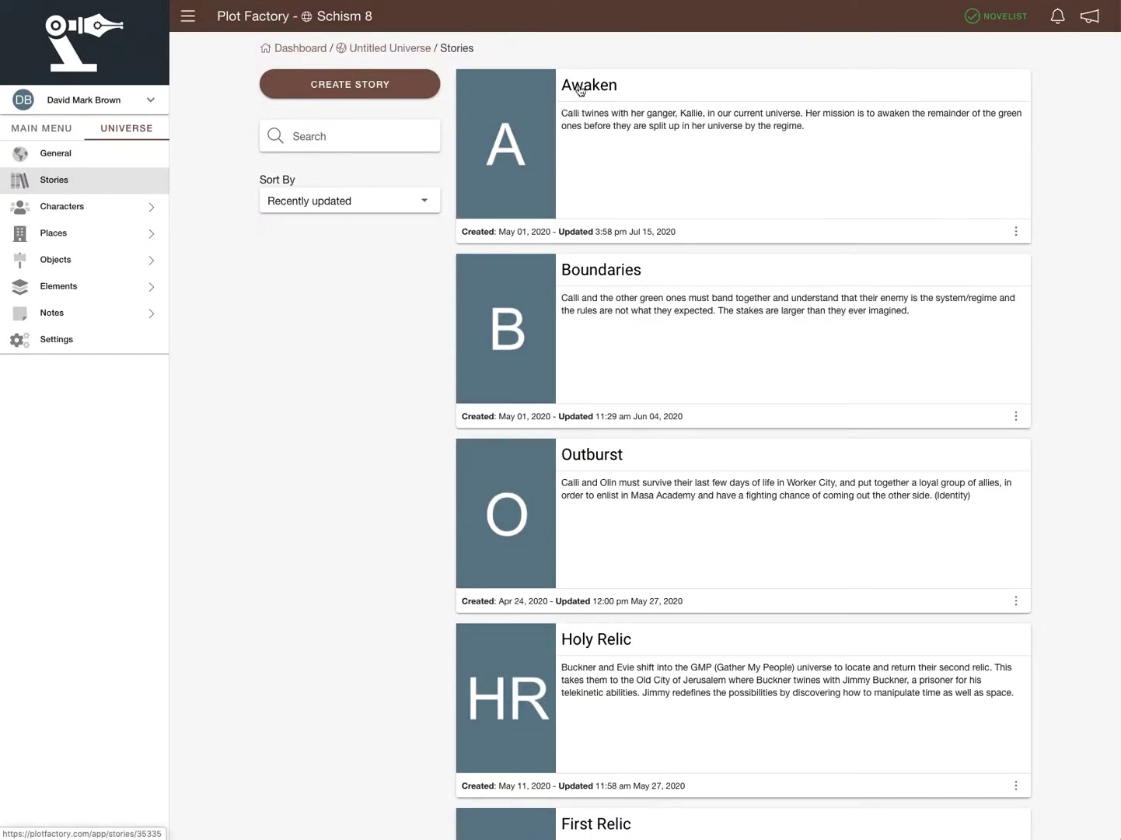
# - Return to the dashboard and open the recent story Awaken for writing
pyautogui.click(74, 67)
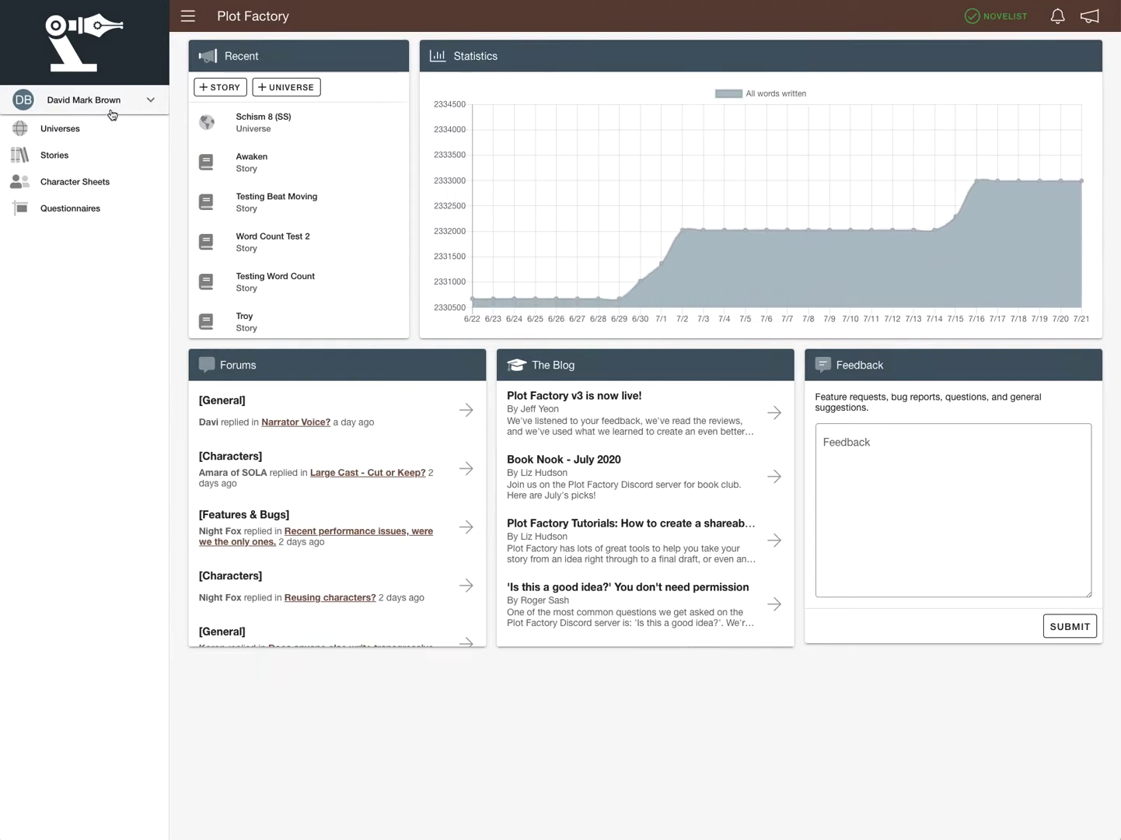
pyautogui.click(246, 163)
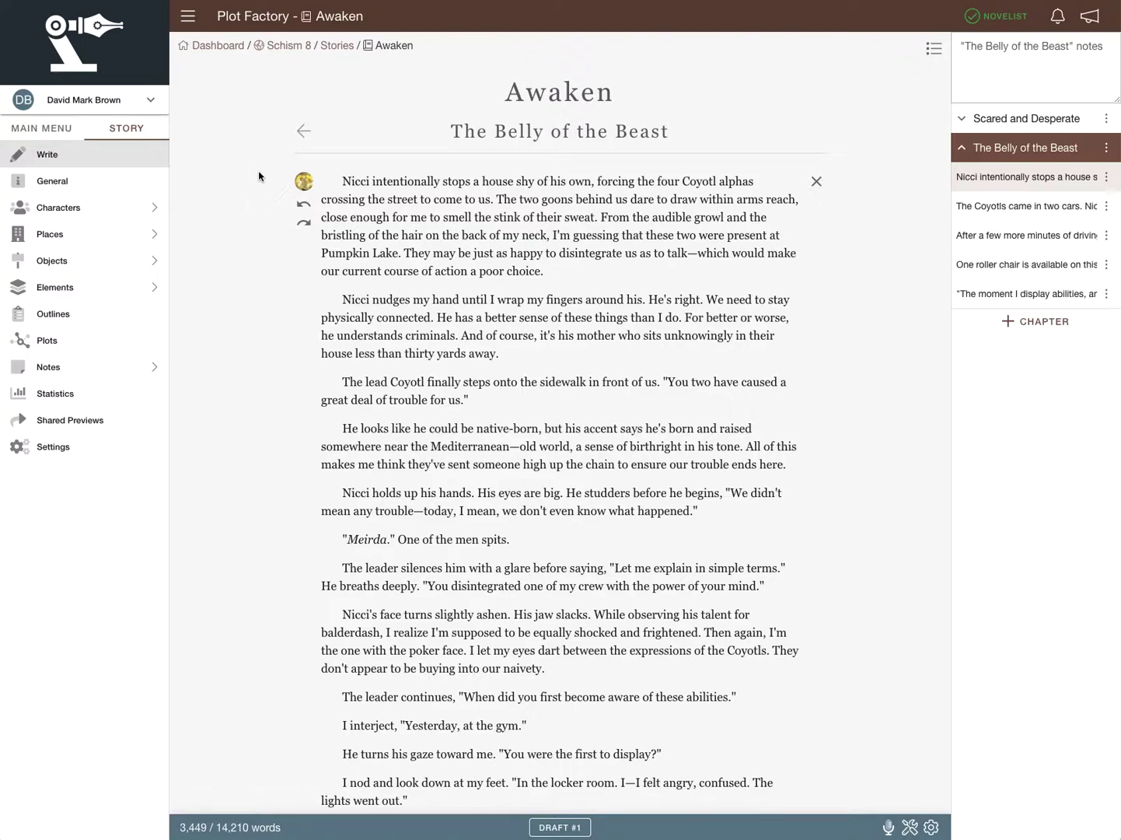
pyautogui.scroll(-3, 388, 159)
pyautogui.scroll(-2, 389, 157)
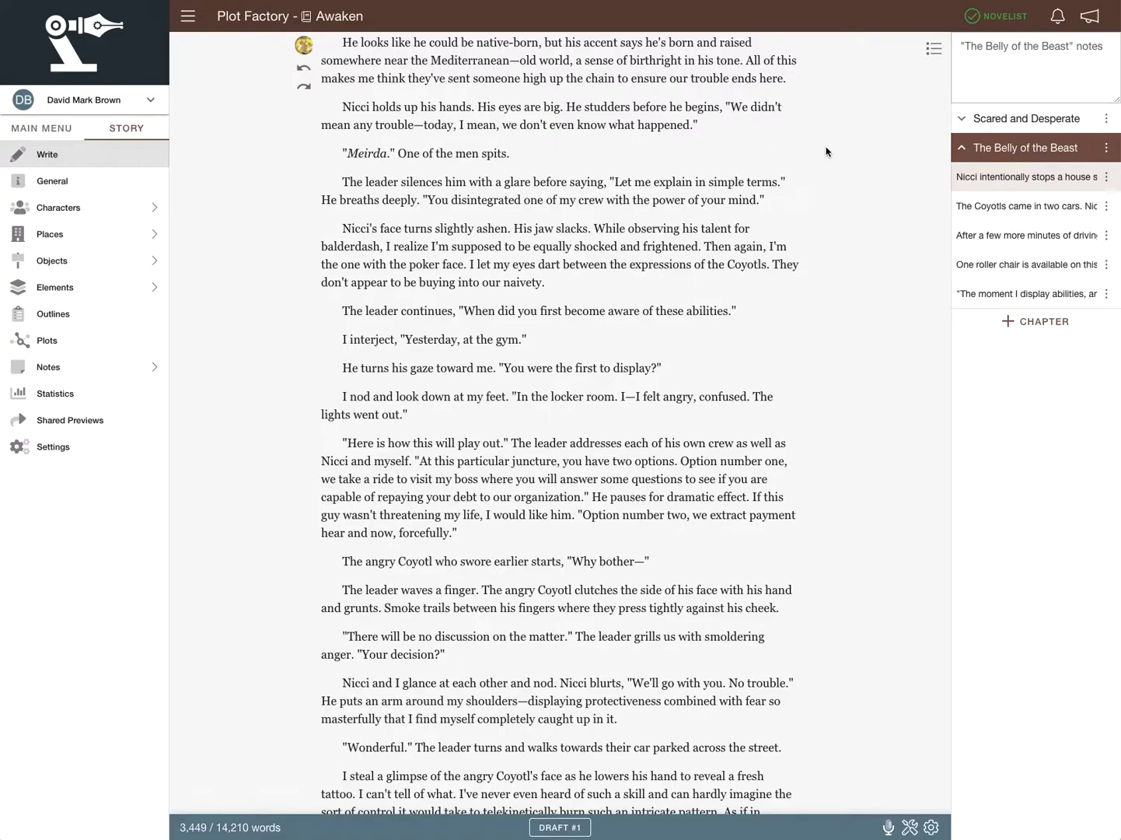
# - Collapse and re-expand The Belly of the Beast chapter, and expand and collapse Scared and Desperate to view its scenes
pyautogui.click(962, 150)
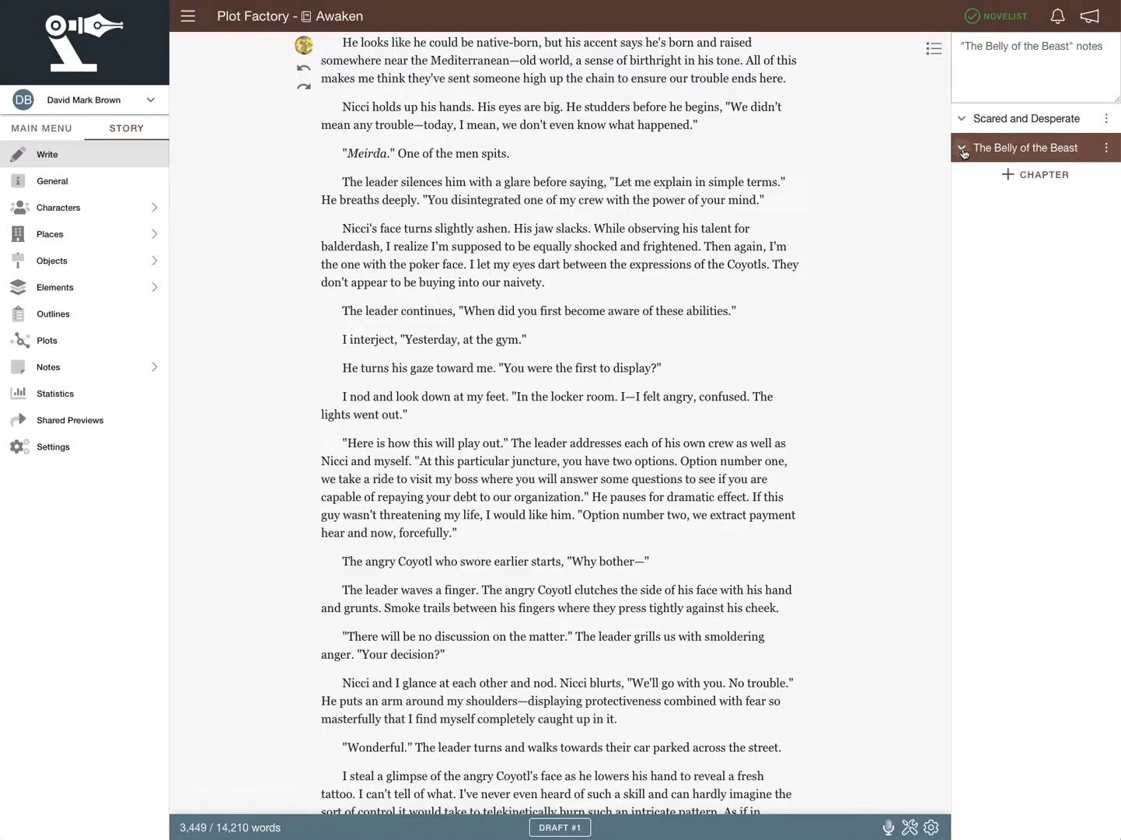
pyautogui.click(962, 150)
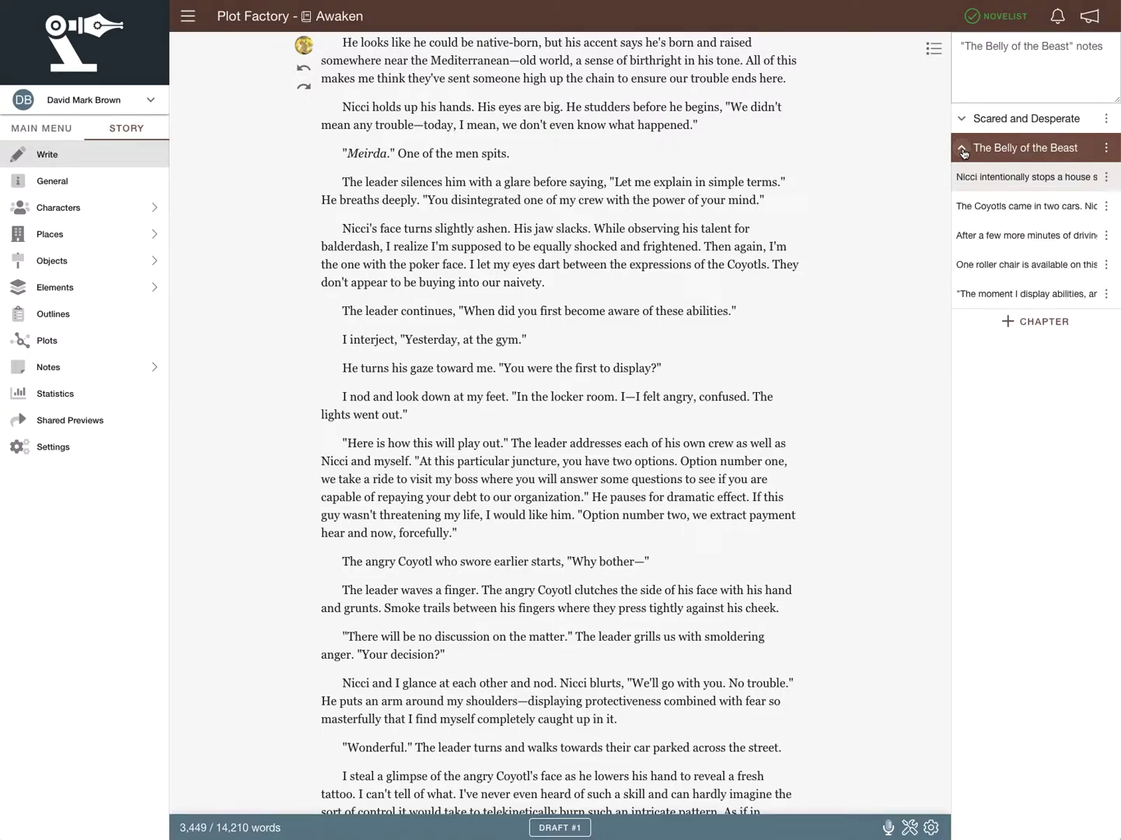
pyautogui.click(962, 120)
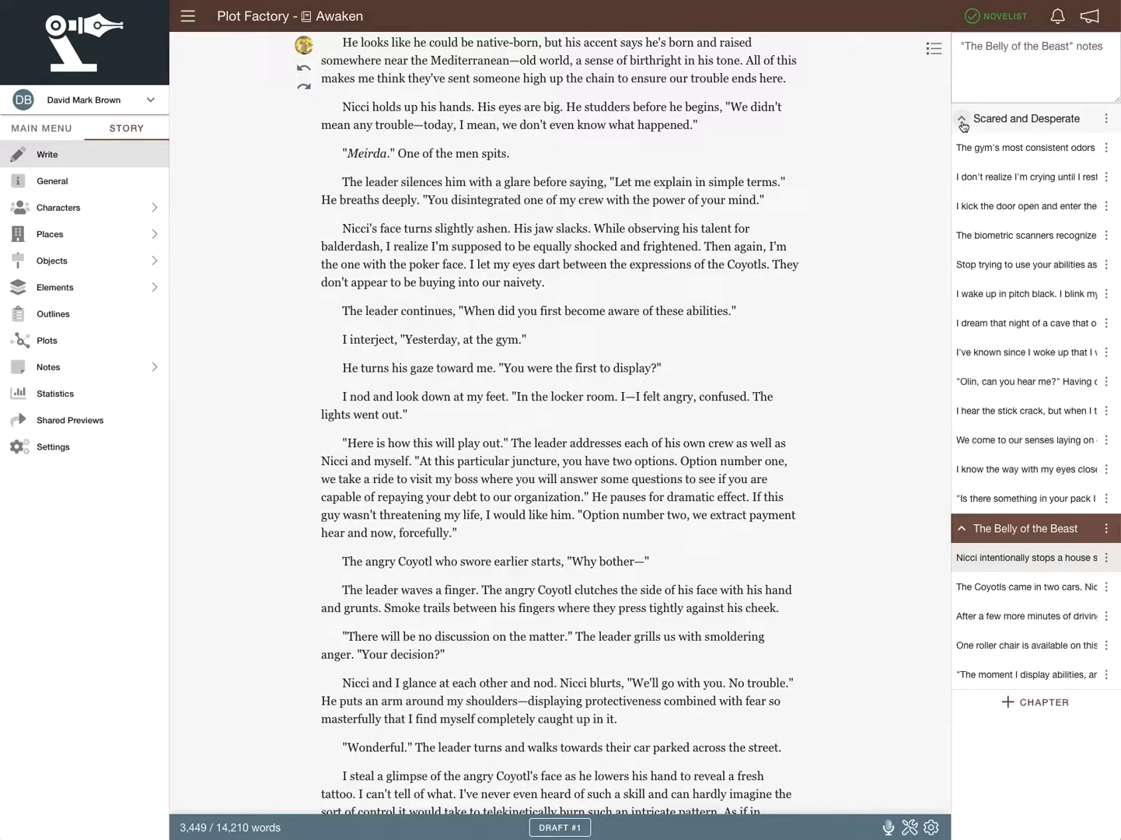
pyautogui.click(963, 122)
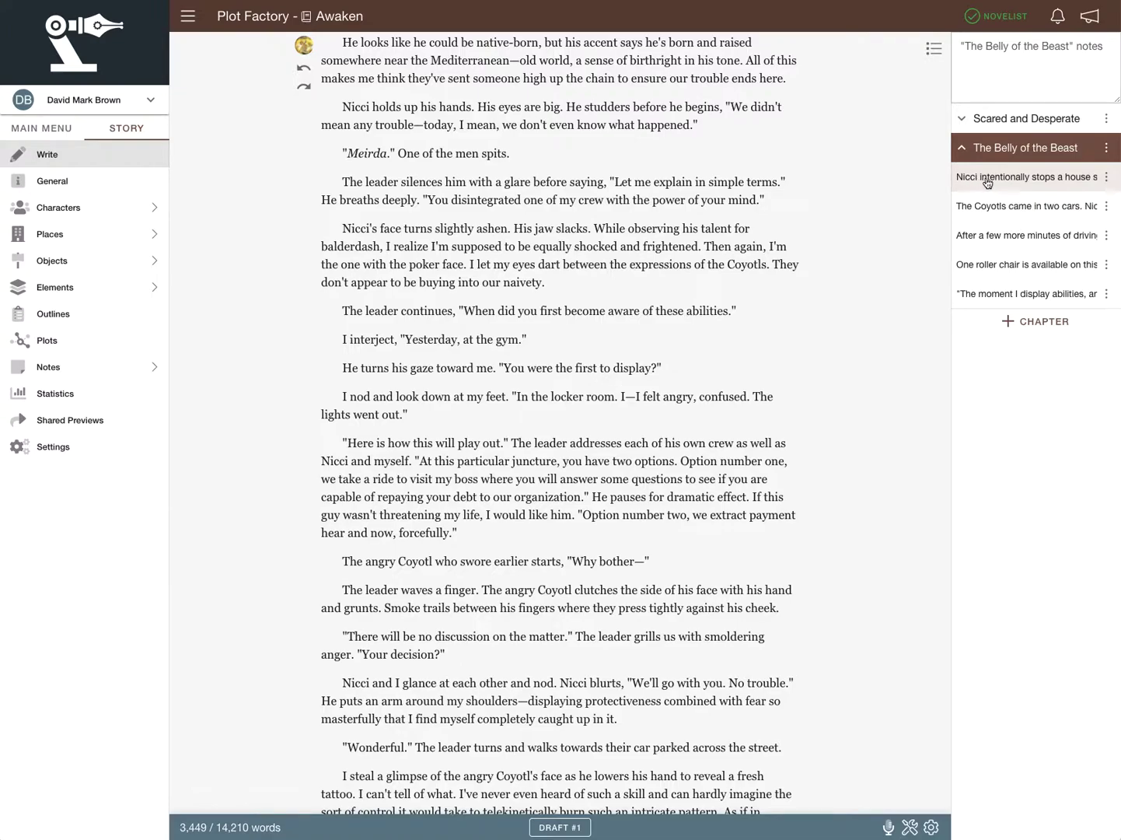
# - Go to the last scene of The Belly of the Beast and read through the text around the scene break
pyautogui.click(999, 295)
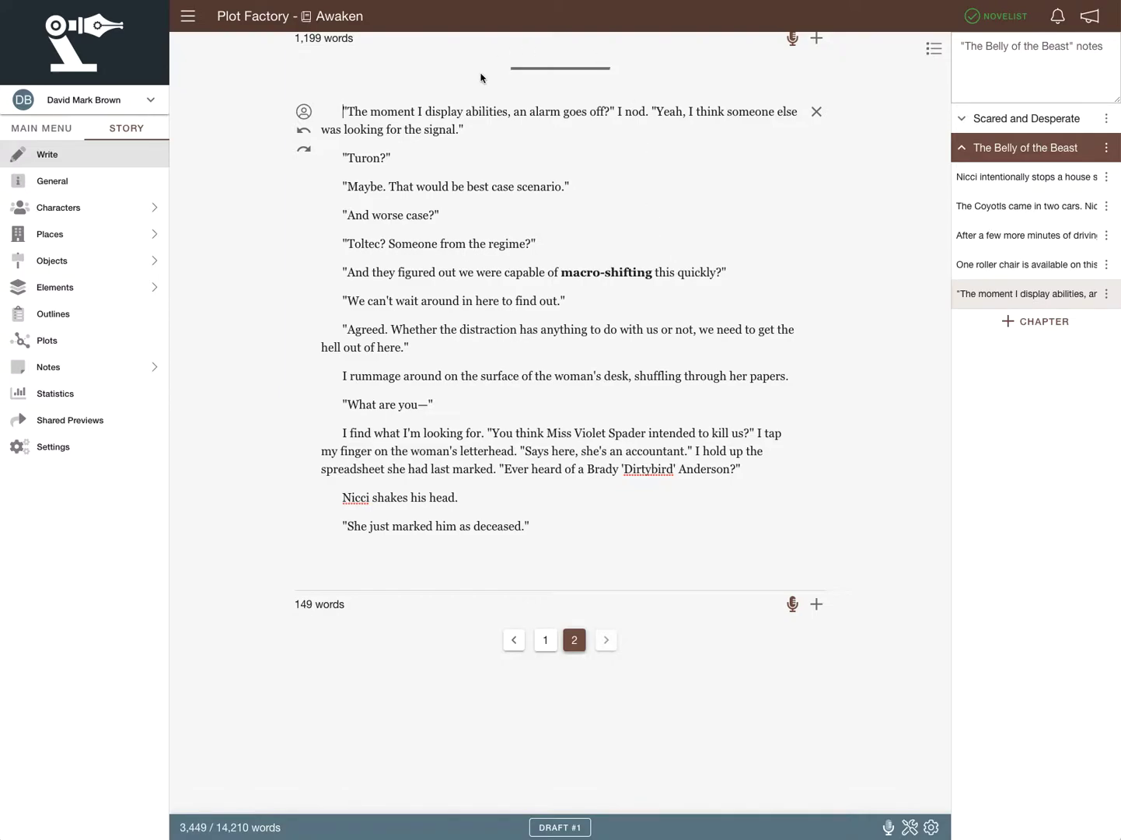
pyautogui.scroll(5, 486, 155)
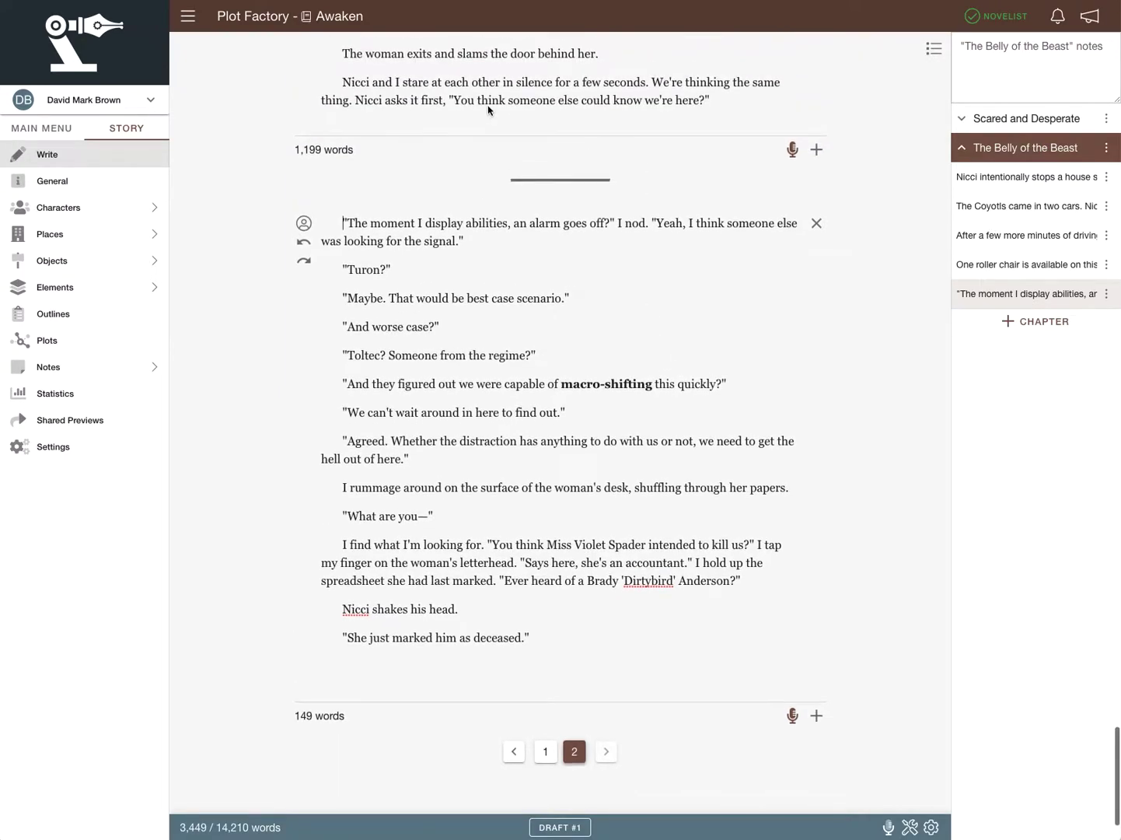
pyautogui.scroll(9, 484, 210)
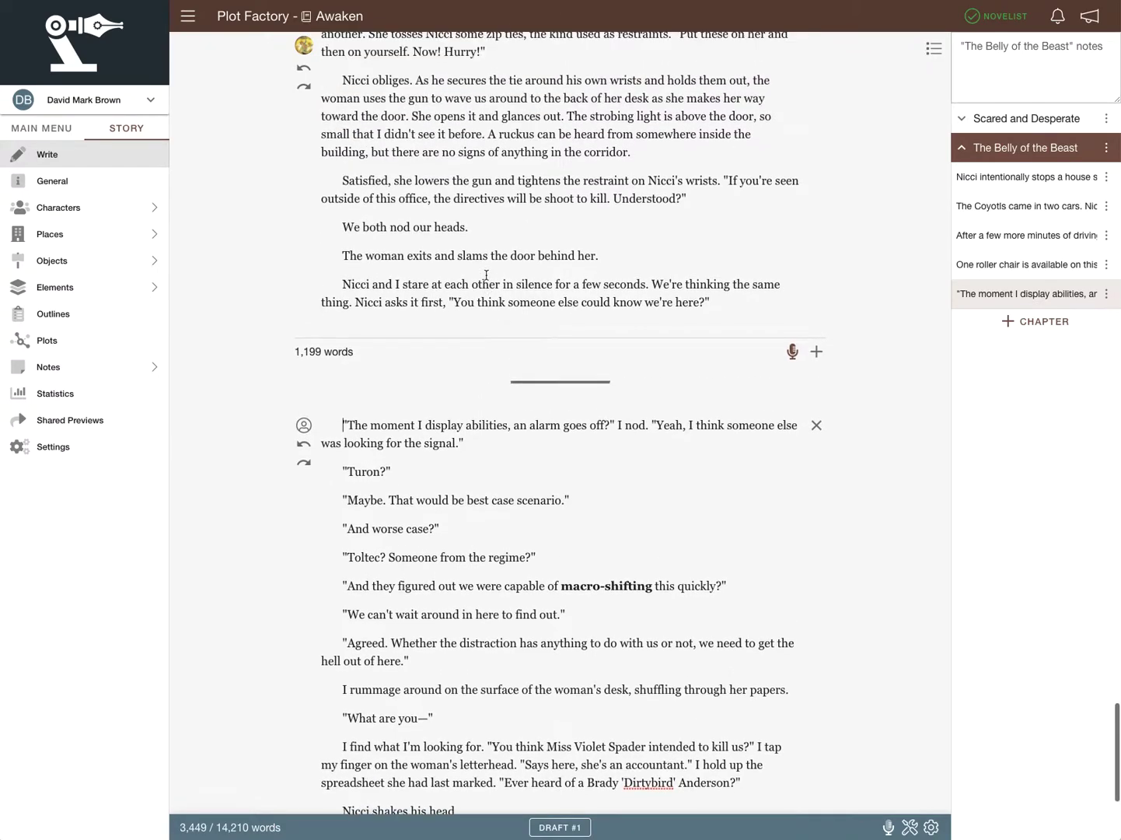
pyautogui.scroll(13, 485, 274)
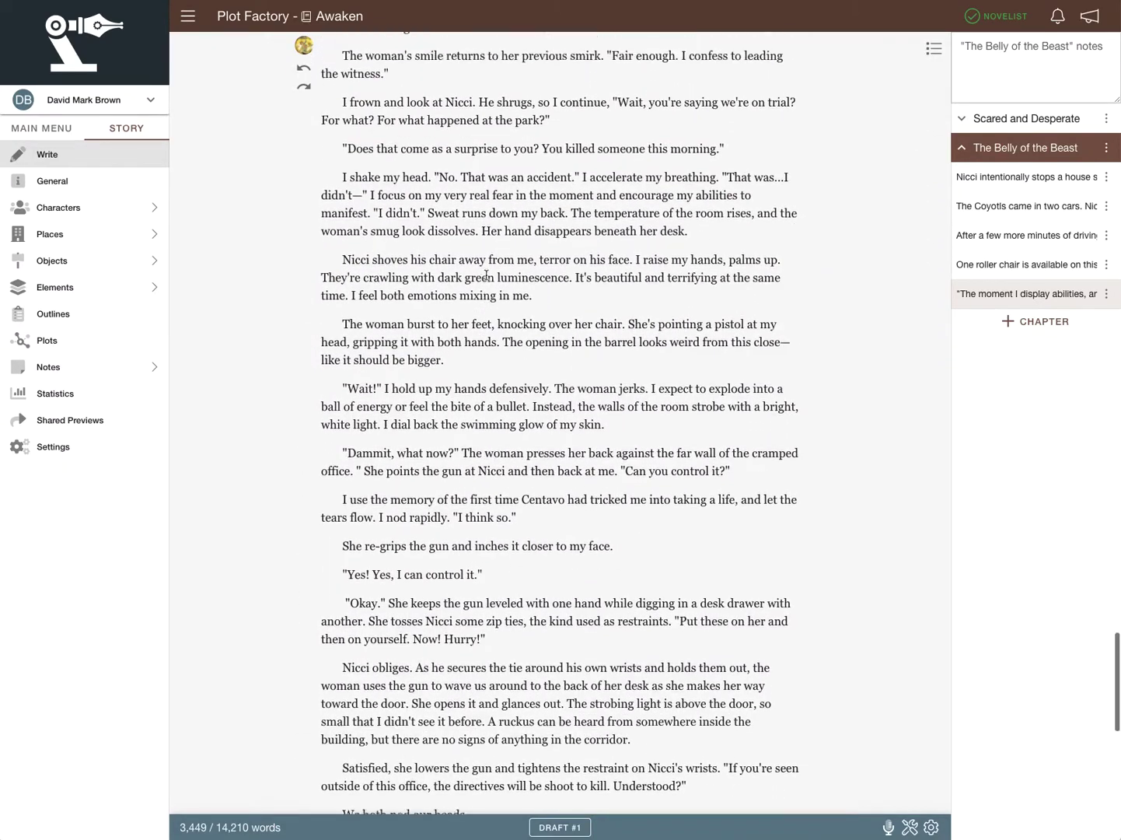
pyautogui.scroll(-11, 486, 275)
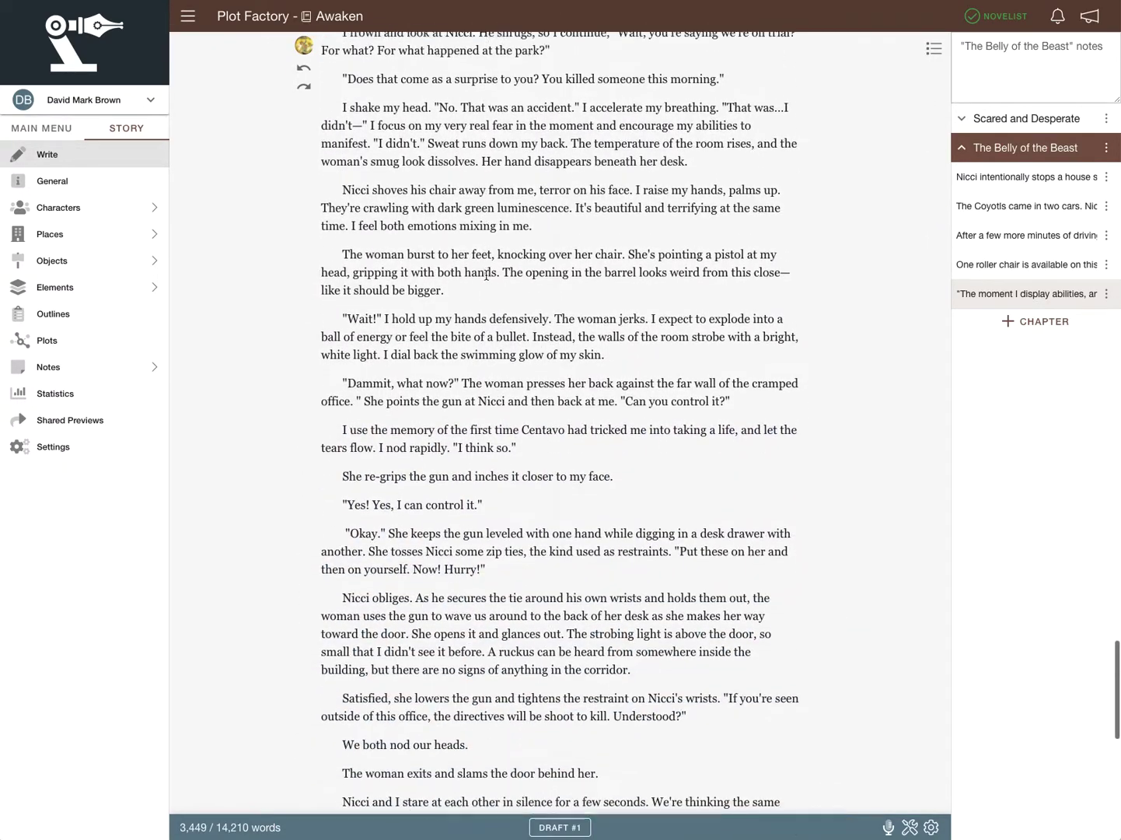
pyautogui.scroll(-3, 485, 275)
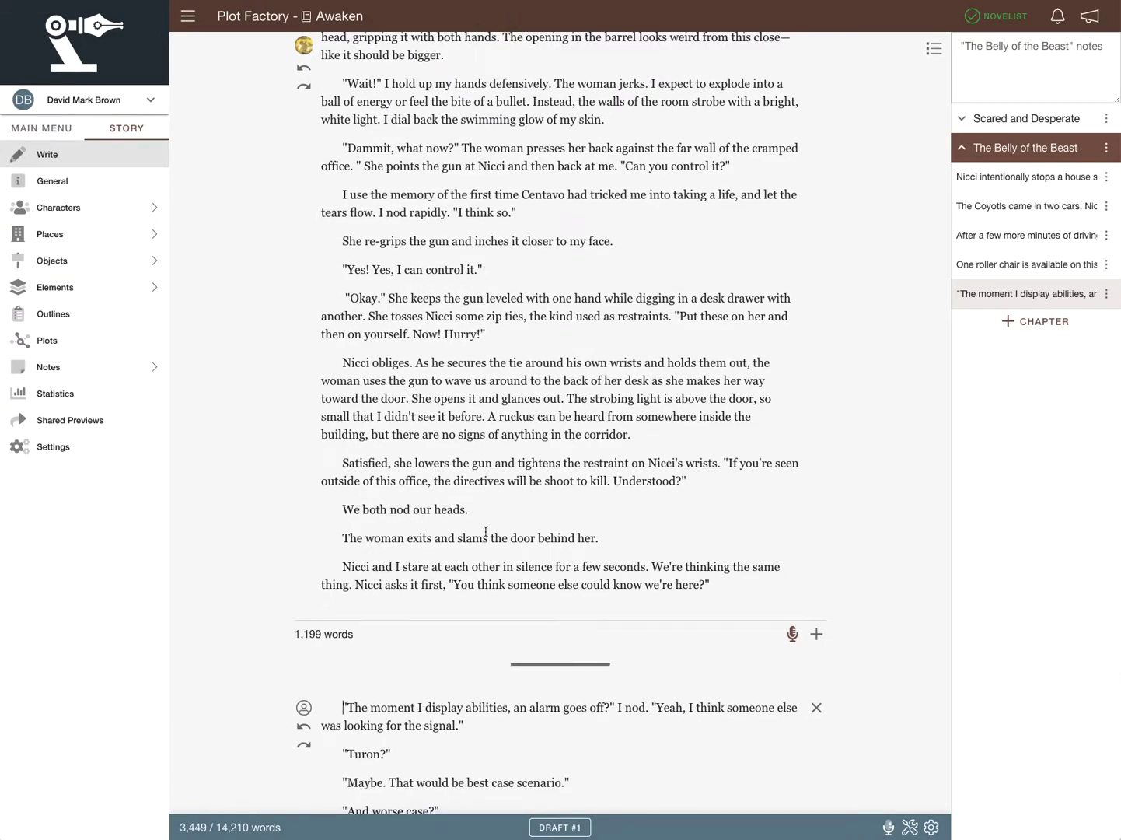
pyautogui.scroll(-12, 486, 638)
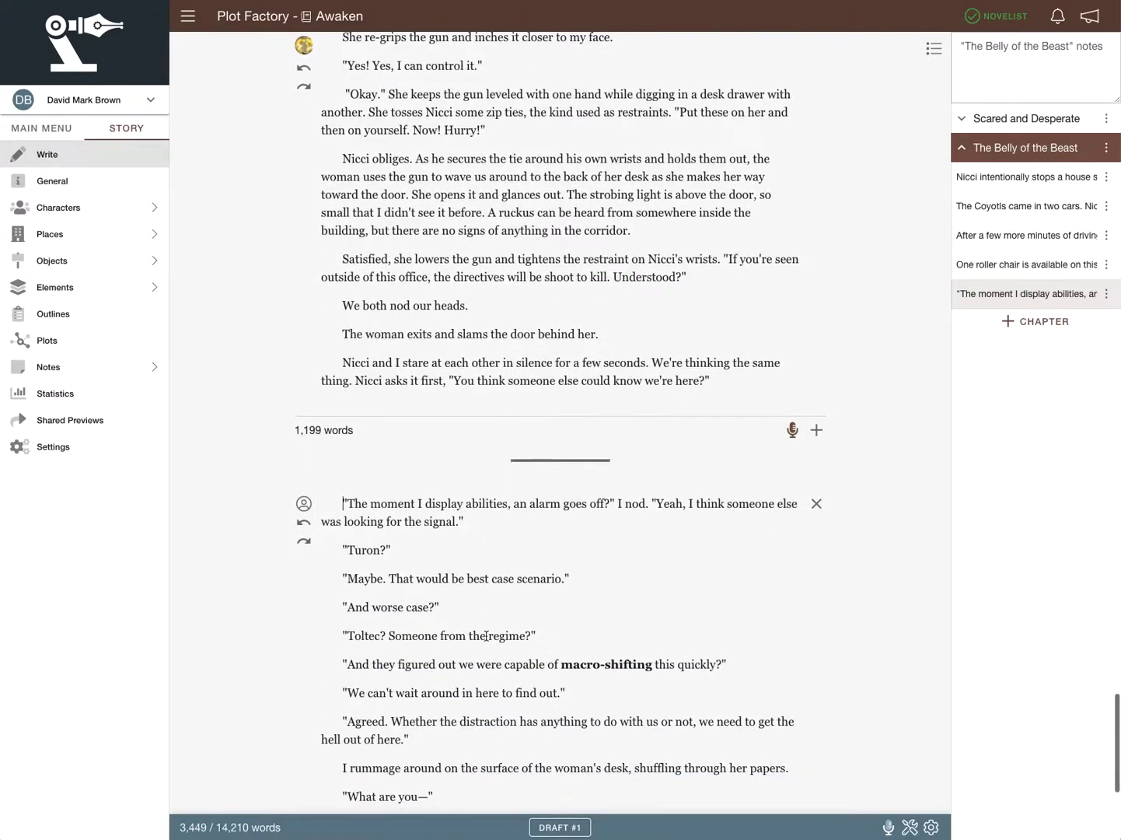
pyautogui.scroll(-2, 485, 636)
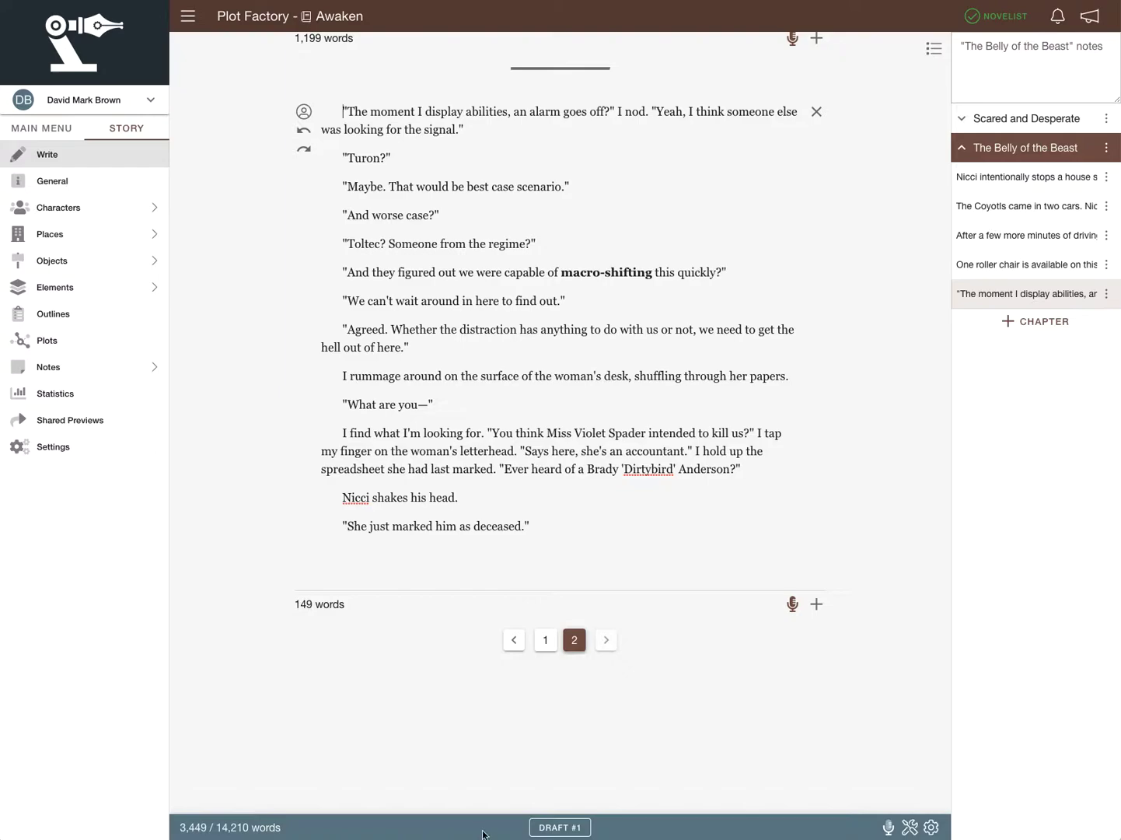
# - View the writing tools and editor settings, switching Typewriter mode off and back on
pyautogui.click(911, 829)
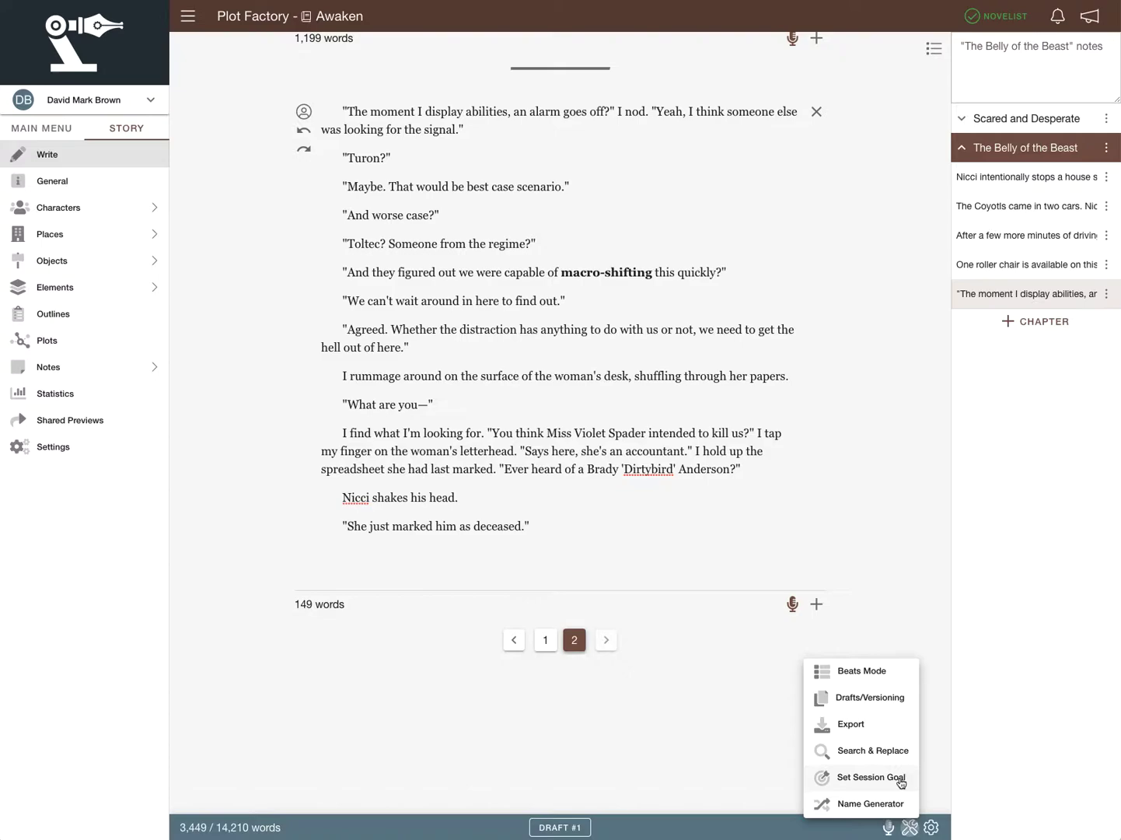
pyautogui.click(932, 832)
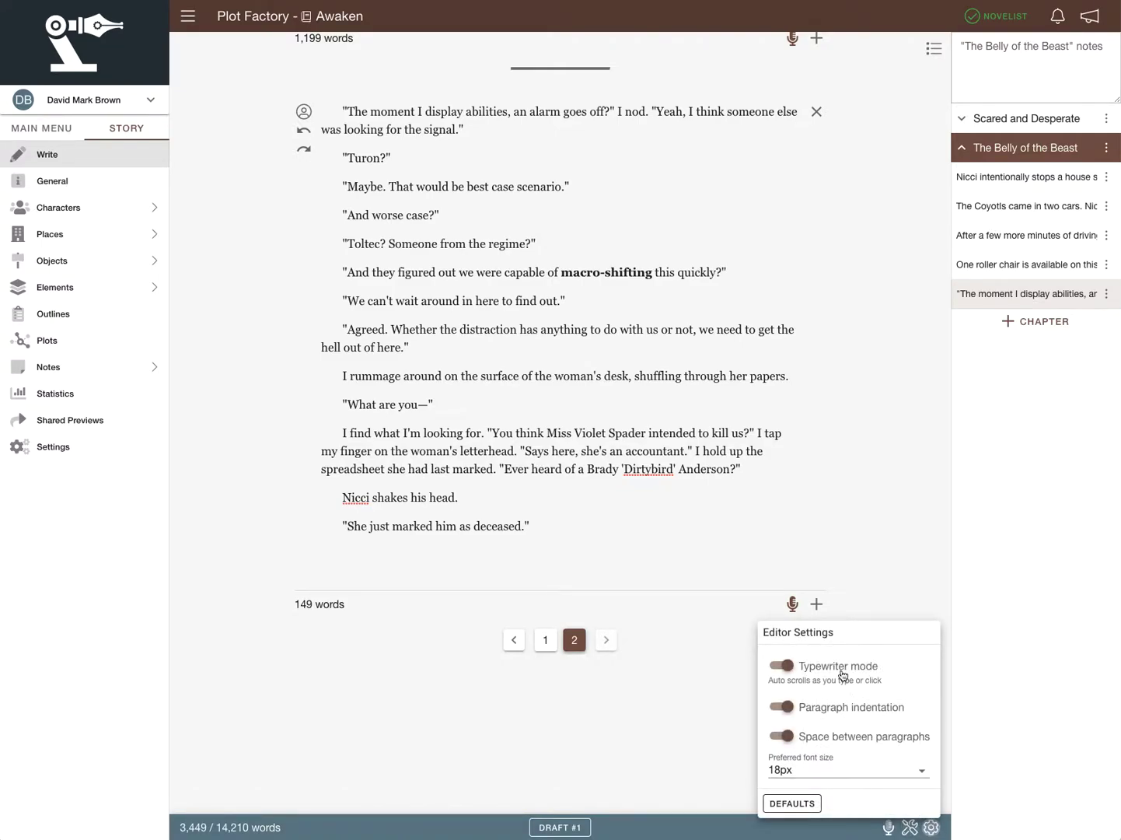
pyautogui.click(785, 670)
pyautogui.click(787, 669)
pyautogui.click(931, 830)
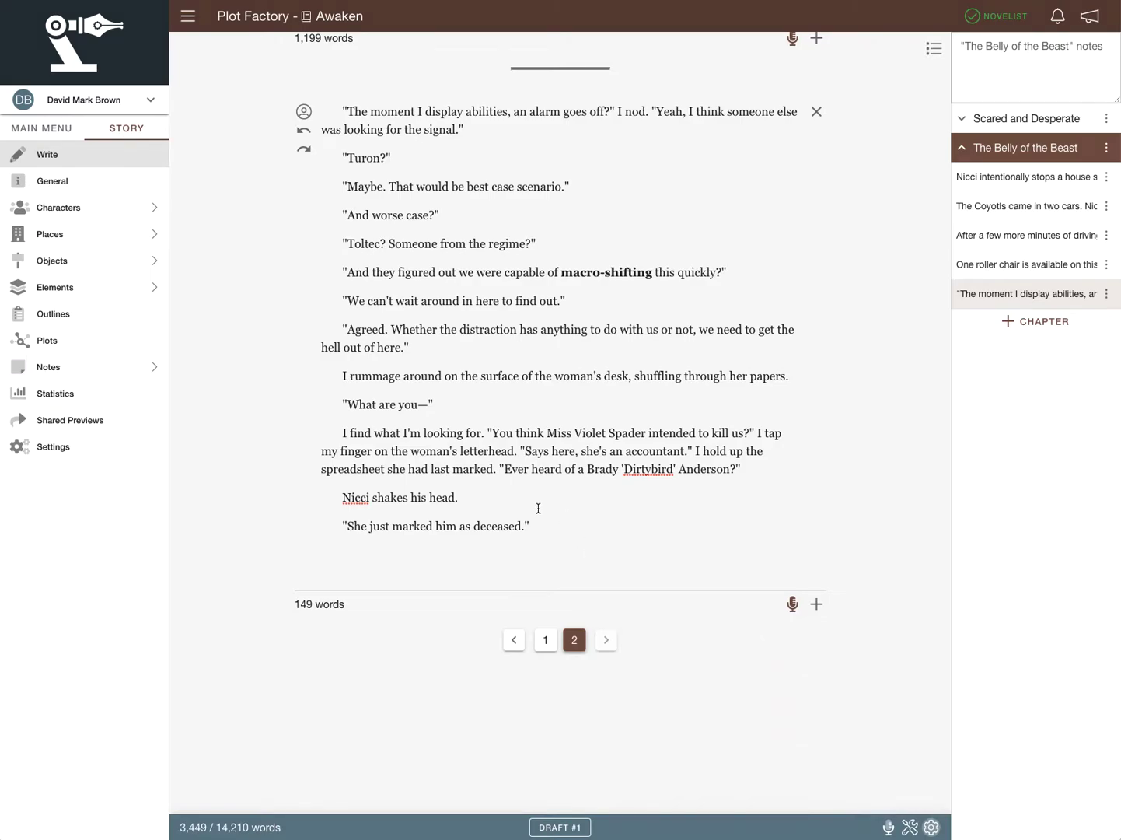
# - Add ten empty paragraphs after the scene's last line, "She just marked him as deceased."
pyautogui.click(568, 520)
pyautogui.press('Return')
pyautogui.press('Return')
pyautogui.press('Return')
pyautogui.press('Return')
pyautogui.press('Return')
pyautogui.press('Return')
pyautogui.press('Return')
pyautogui.press('Return')
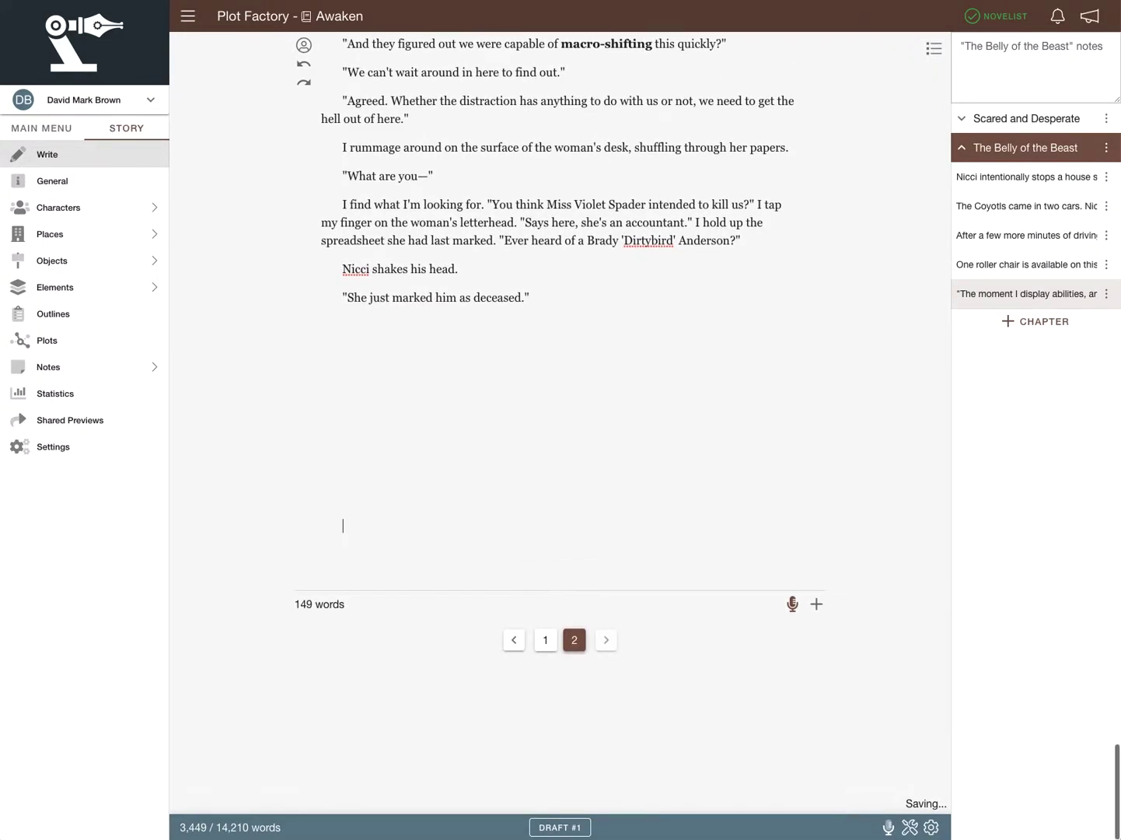
pyautogui.press('Return')
pyautogui.press('Return')
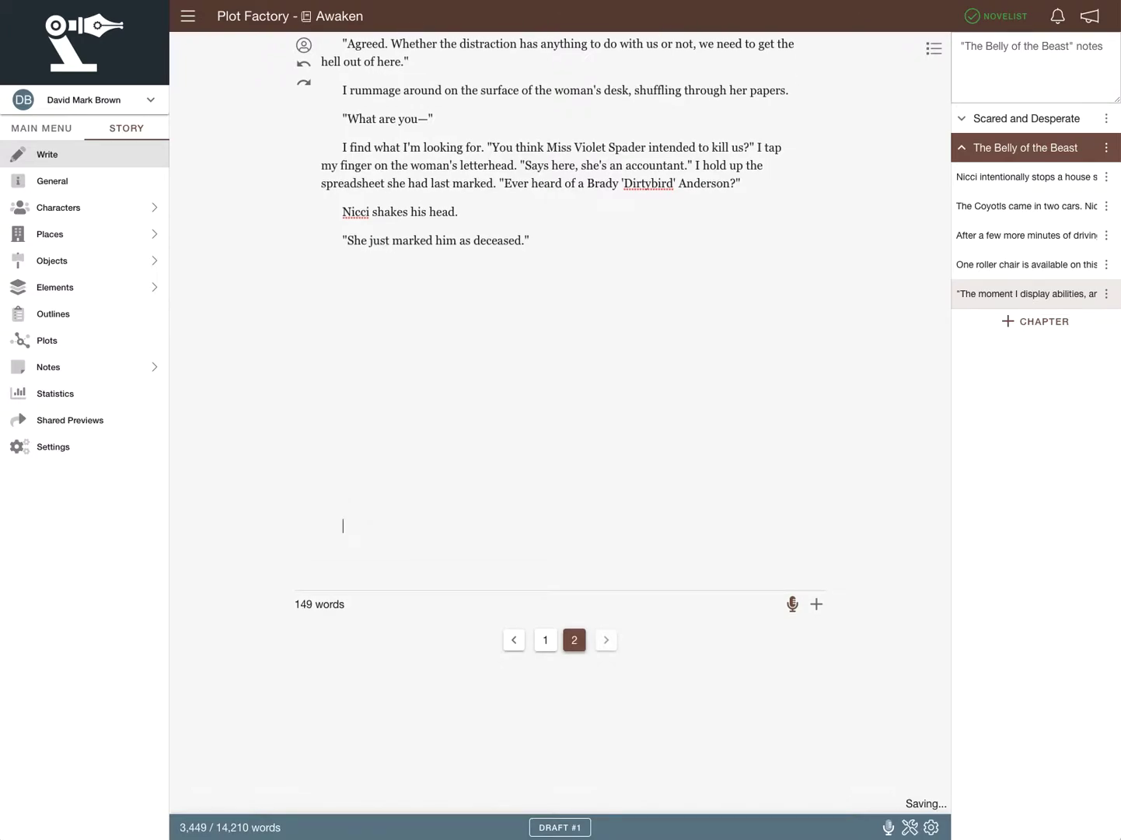
# - Write "This is the place." in the last empty paragraph and add four paragraph breaks after it
pyautogui.write('This is the place.')
pyautogui.press('Return')
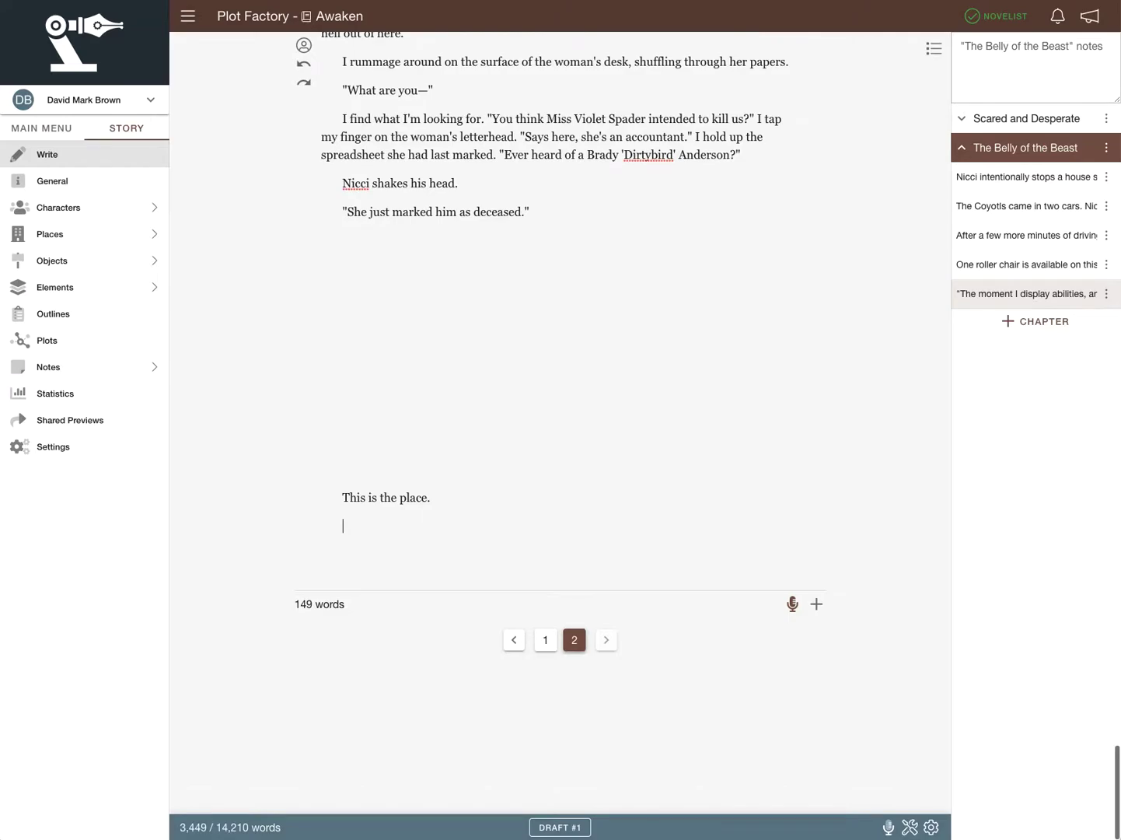
pyautogui.press('Return')
pyautogui.press('Return')
pyautogui.press('Return')
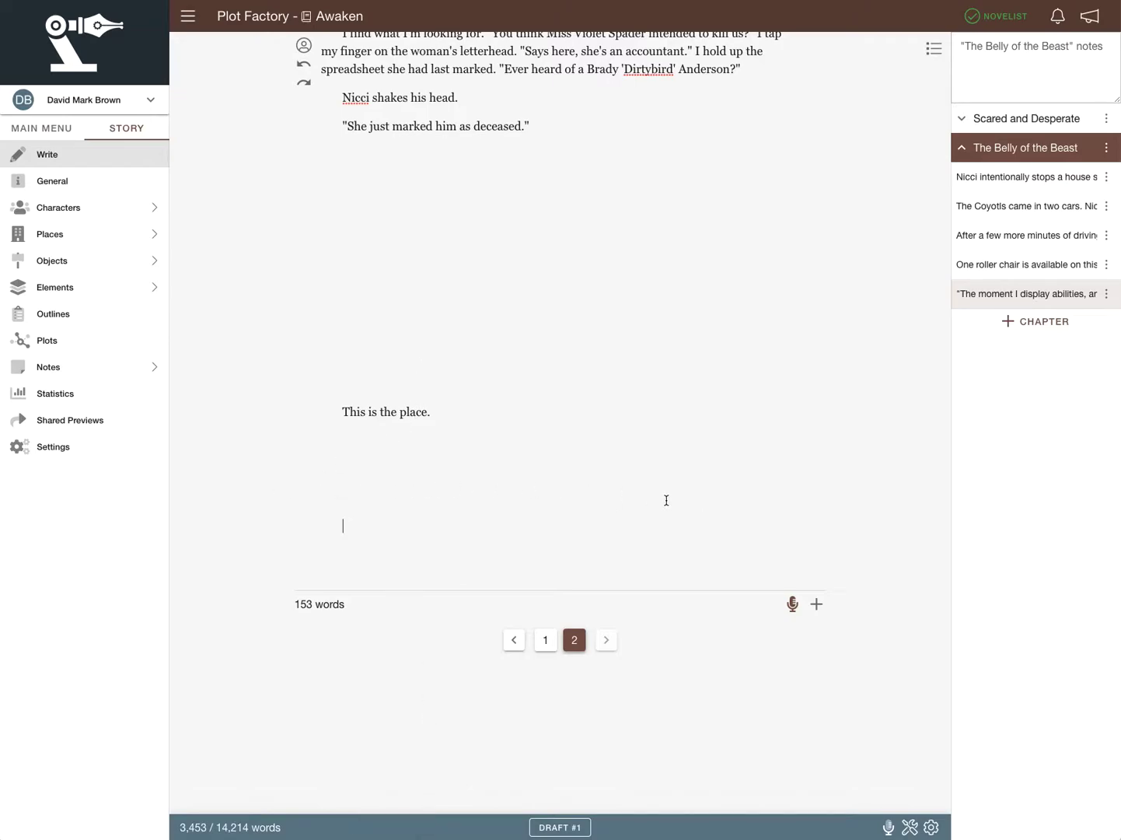
# - Delete the sentence "This is the place." and all empty paragraphs after "She just marked him as deceased."
pyautogui.click(413, 538)
pyautogui.click(381, 513)
pyautogui.moveTo(366, 473); pyautogui.dragTo(347, 153)
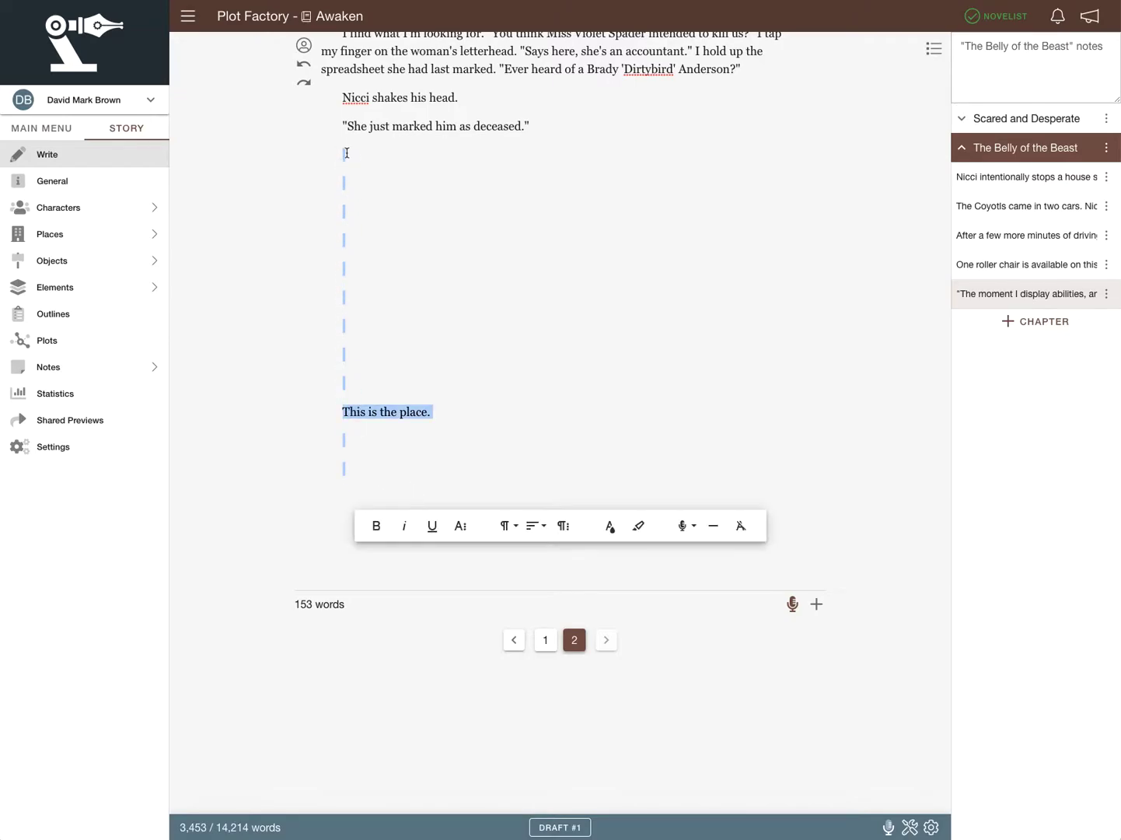
pyautogui.press('BackSpace')
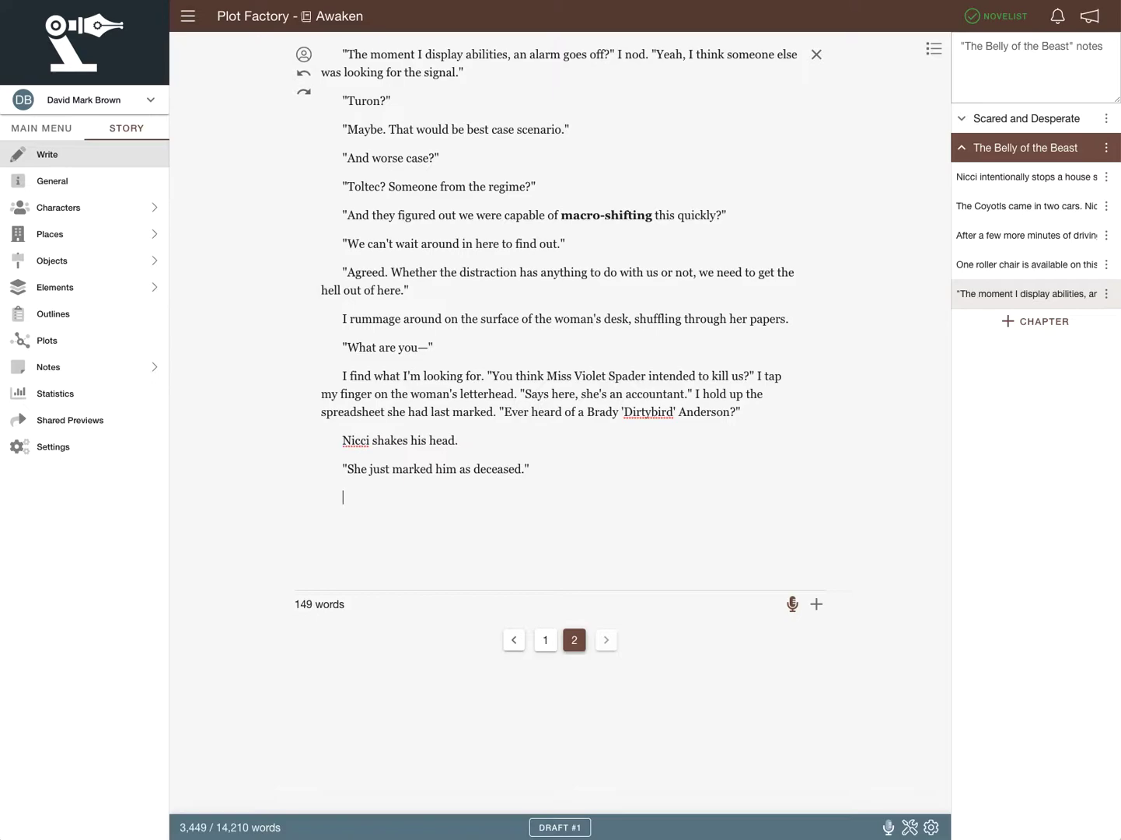
pyautogui.press('BackSpace')
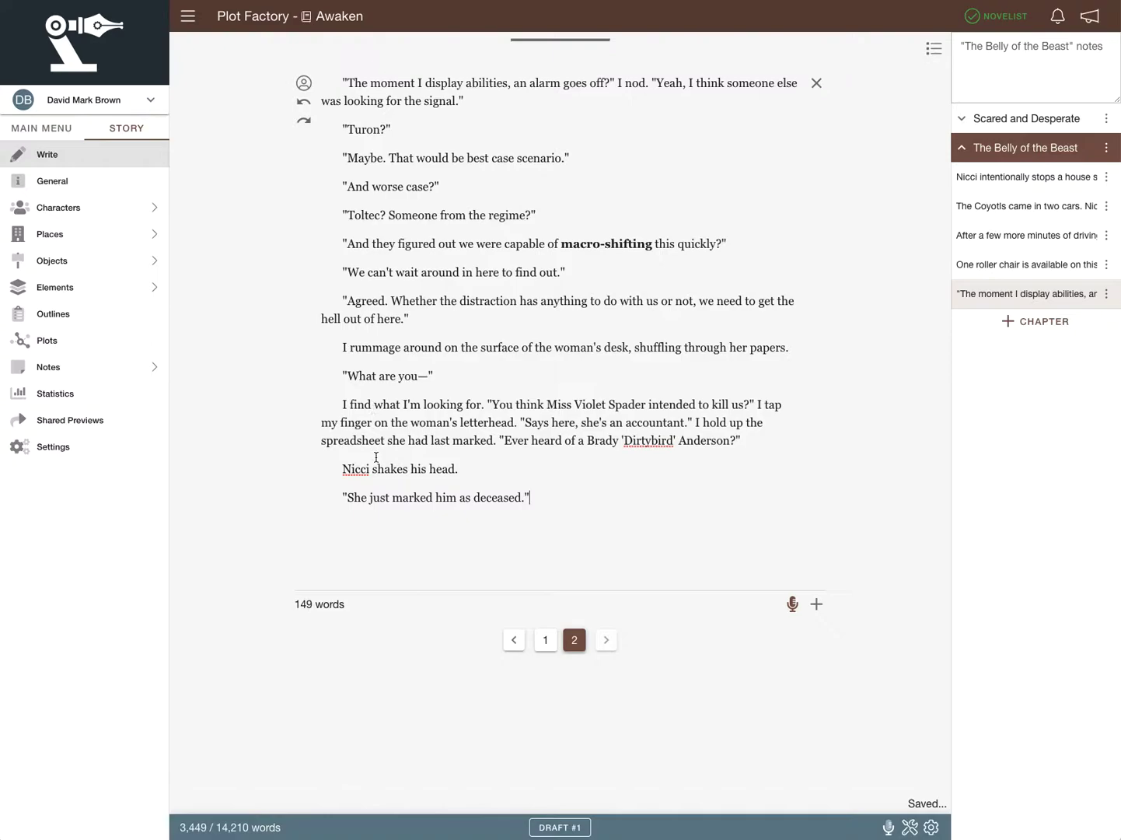
pyautogui.click(423, 552)
pyautogui.press('BackSpace')
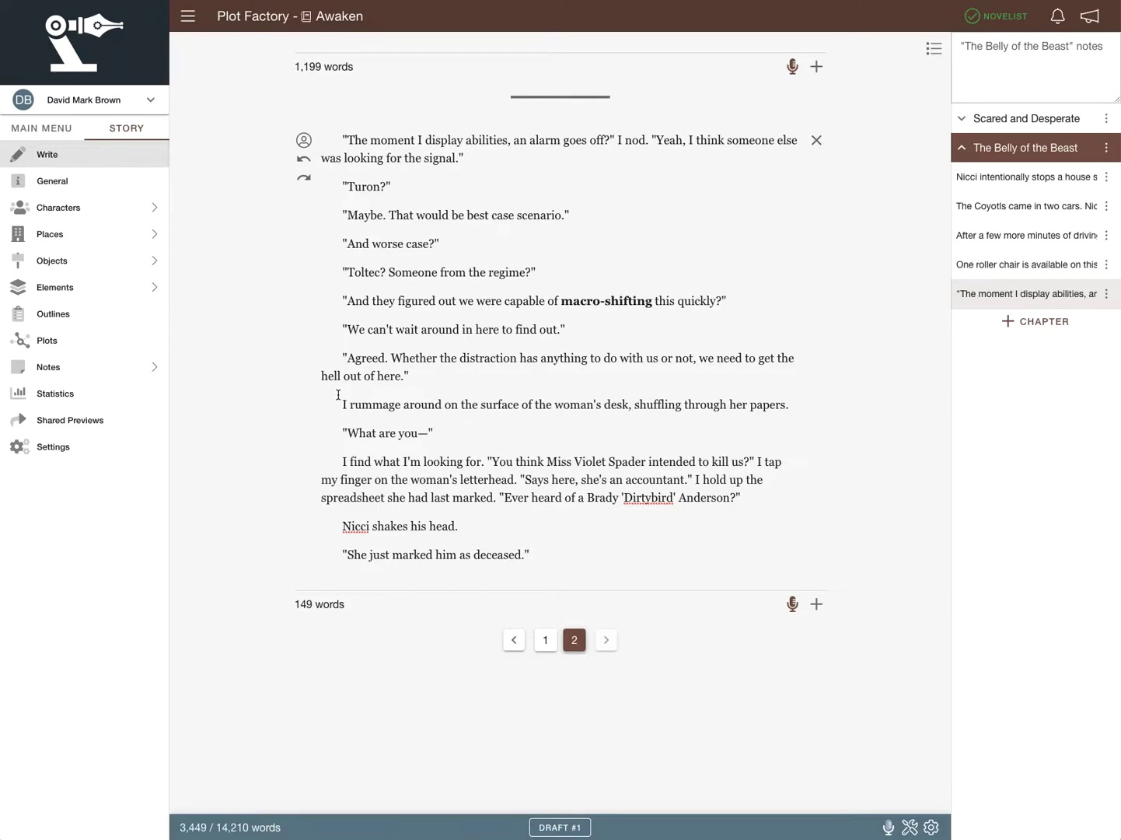
# - Examine the word counts below the last two scenes of The Belly of the Beast
pyautogui.scroll(3, 338, 394)
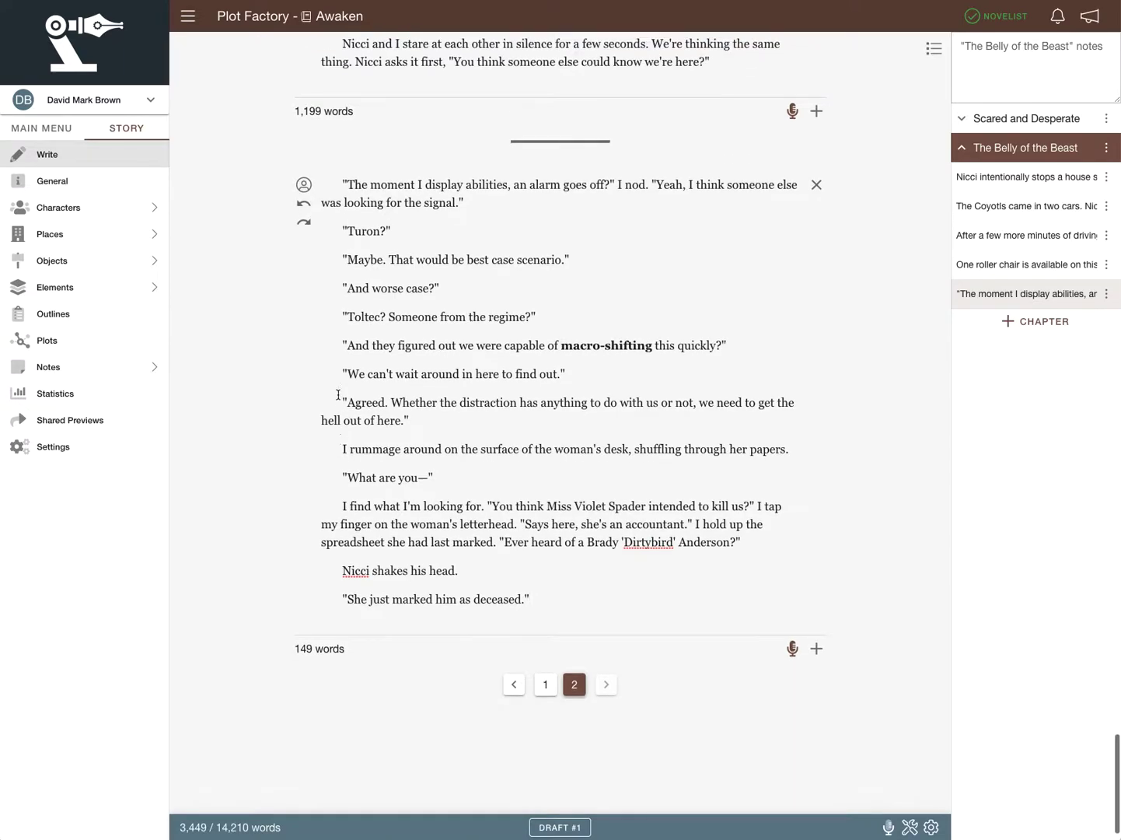
pyautogui.scroll(-2, 338, 394)
pyautogui.scroll(-2, 338, 395)
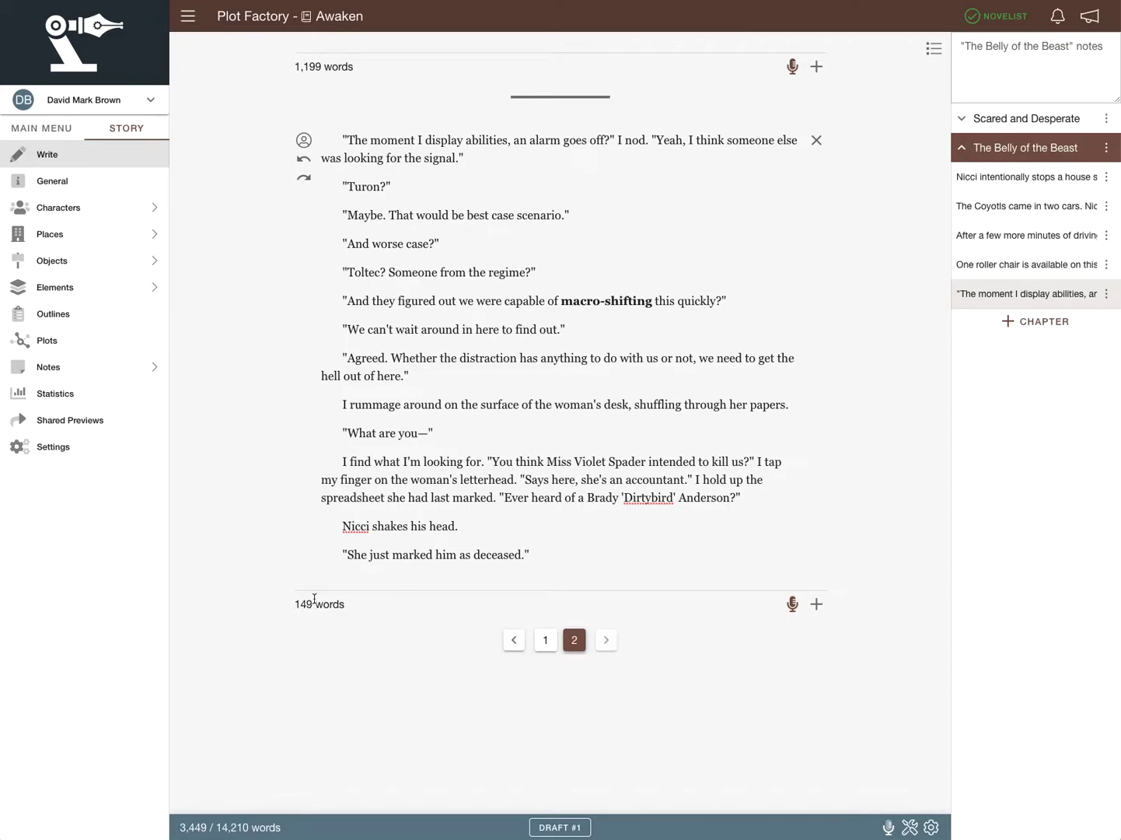
pyautogui.scroll(5, 311, 602)
pyautogui.scroll(5, 315, 598)
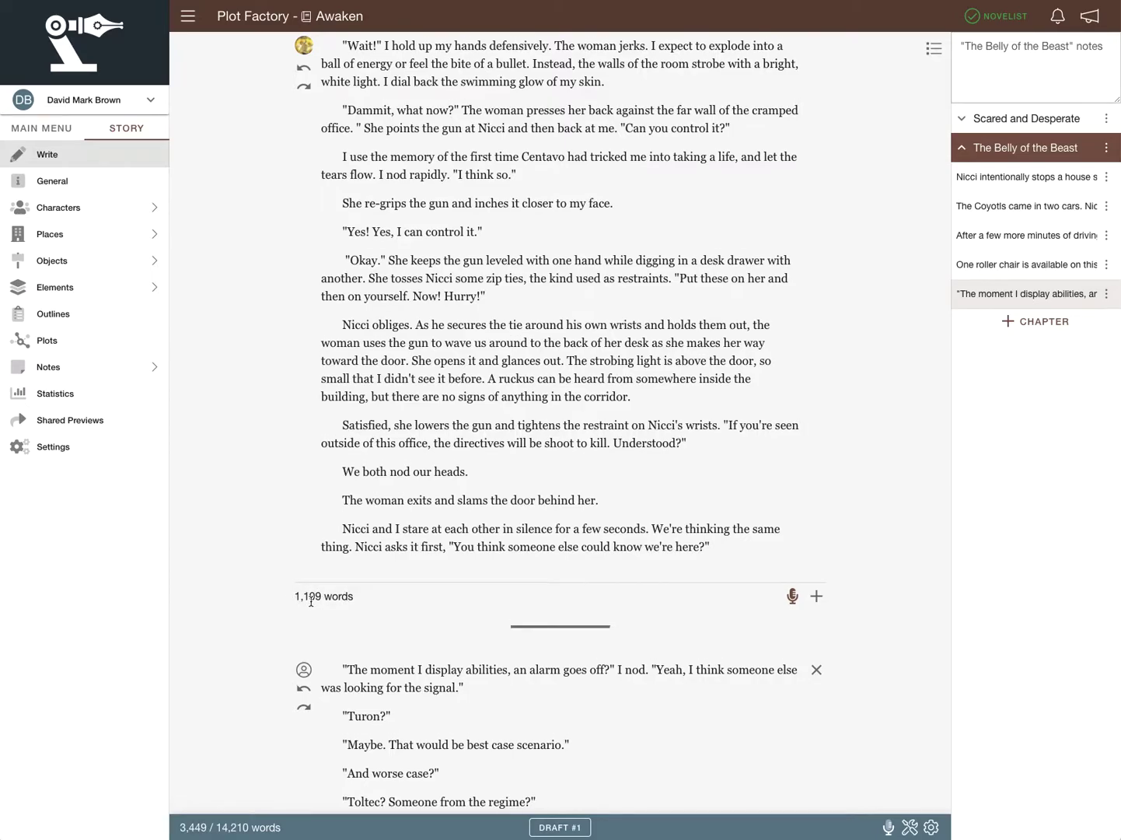
pyautogui.scroll(-3, 312, 600)
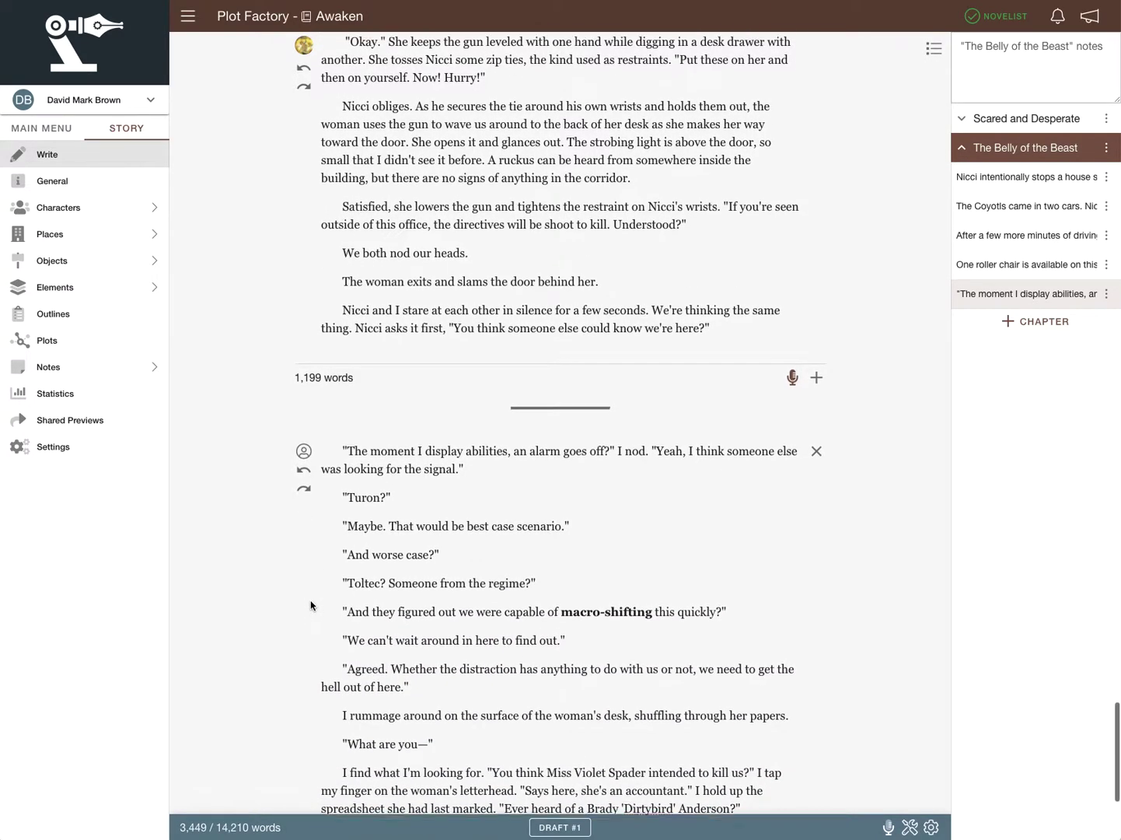
pyautogui.scroll(1, 311, 605)
pyautogui.scroll(-4, 311, 604)
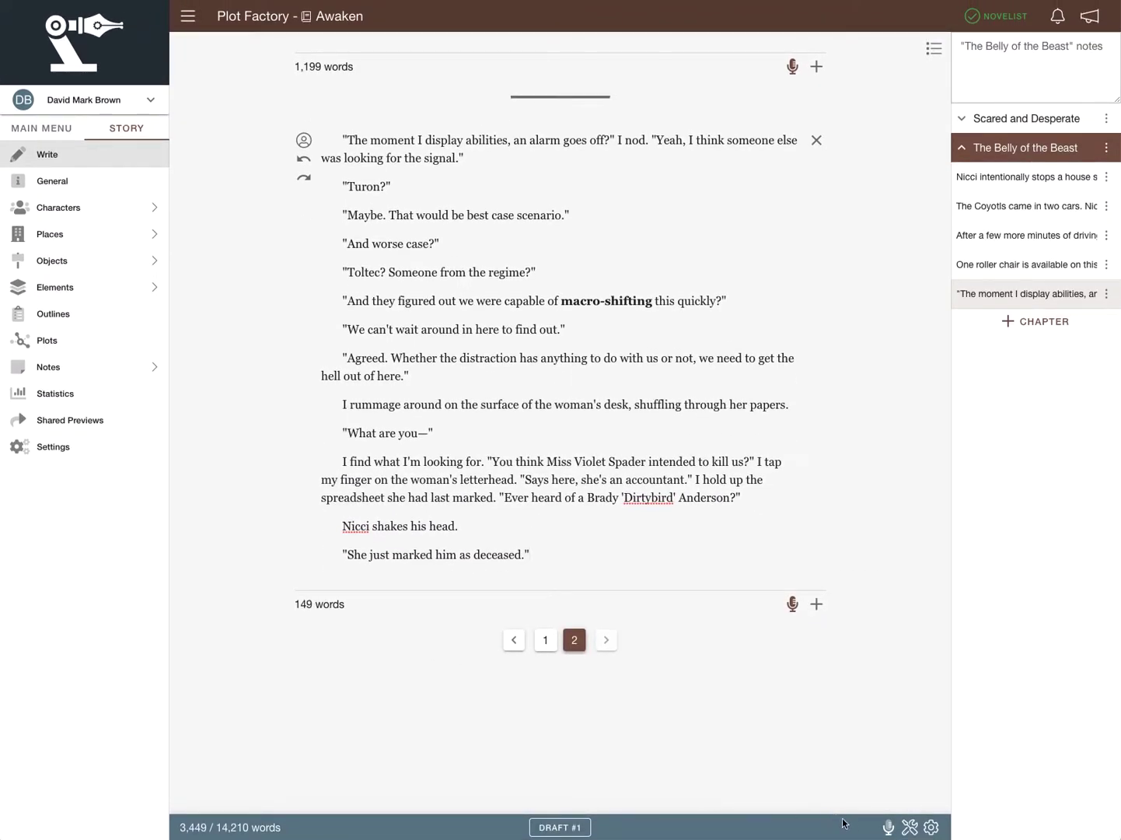
# - View the session word count goal setting and close it without entering a goal
pyautogui.click(910, 828)
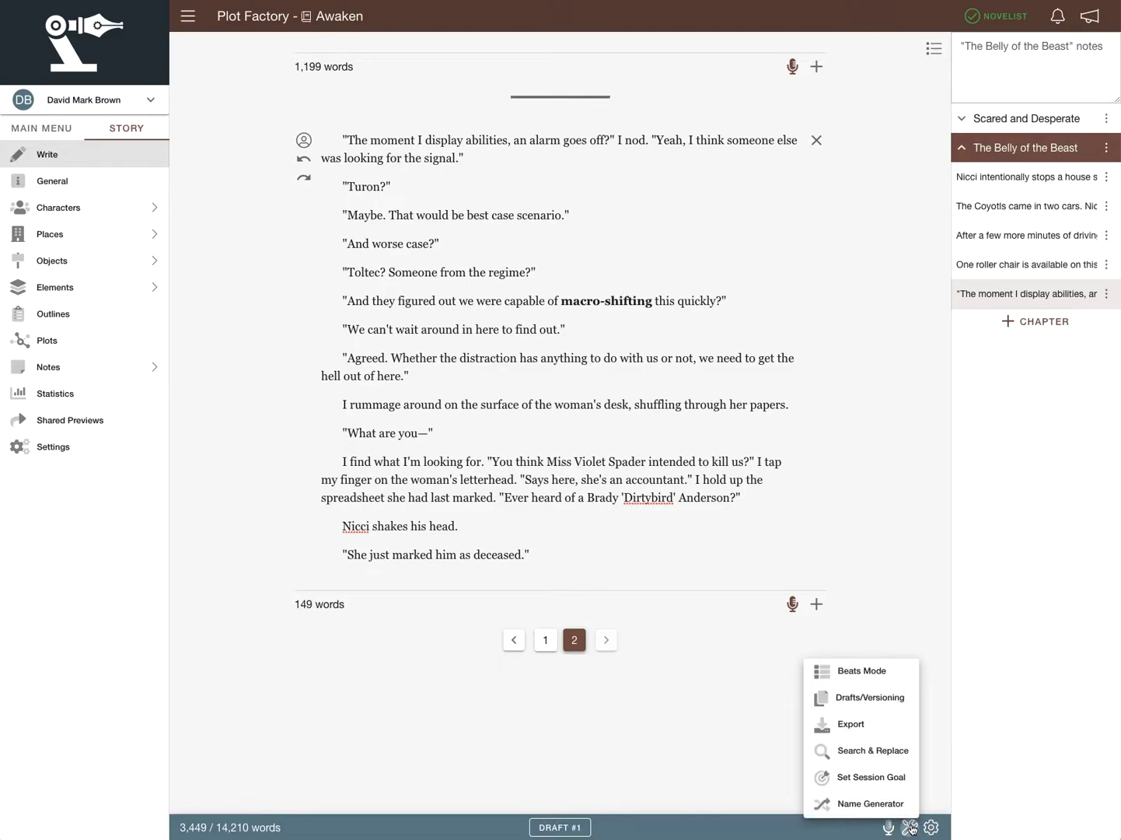
pyautogui.click(864, 780)
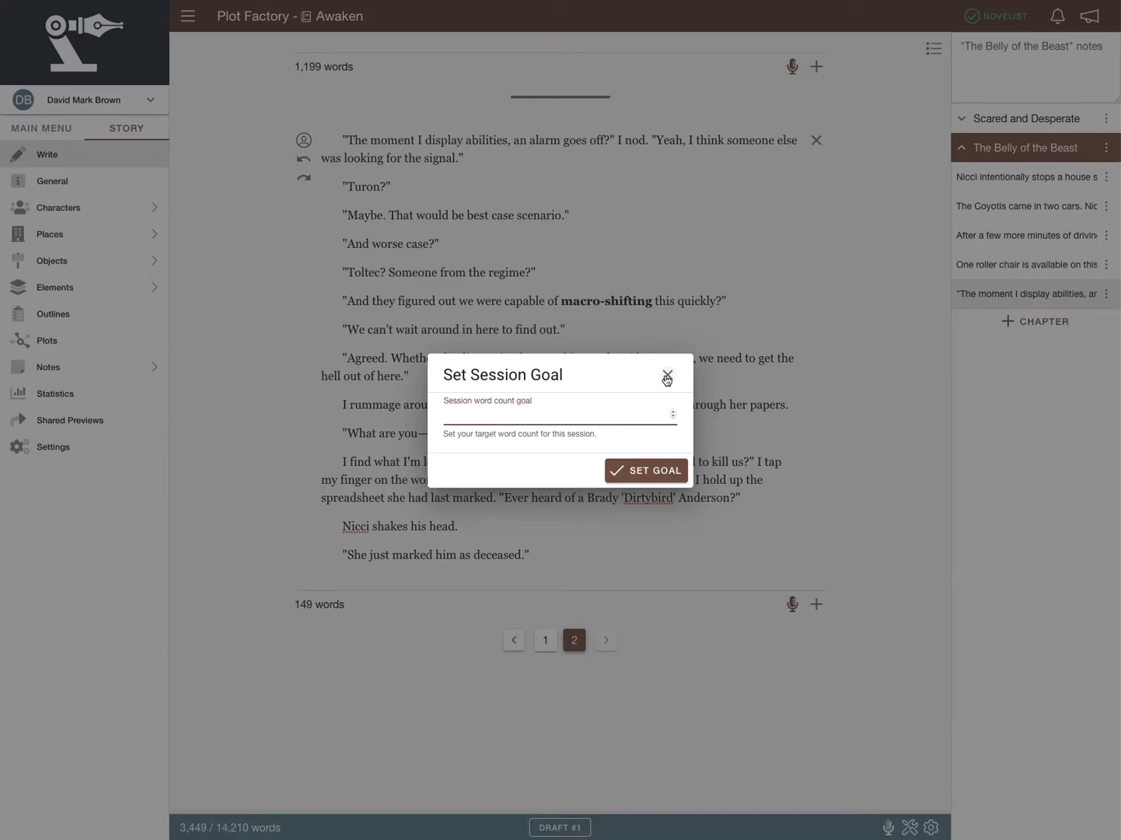
pyautogui.click(668, 375)
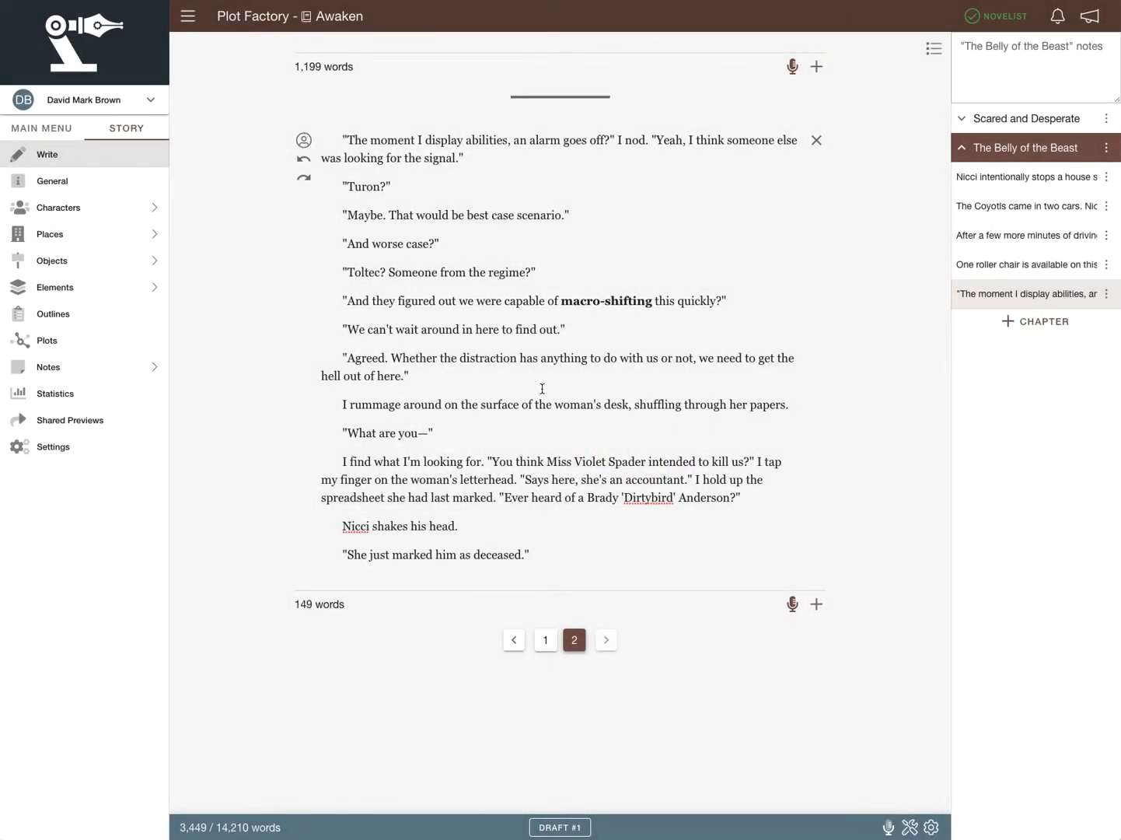
# - Look back through the second-to-last scene's text and return to the end of the chapter
pyautogui.scroll(1, 464, 417)
pyautogui.scroll(15, 463, 418)
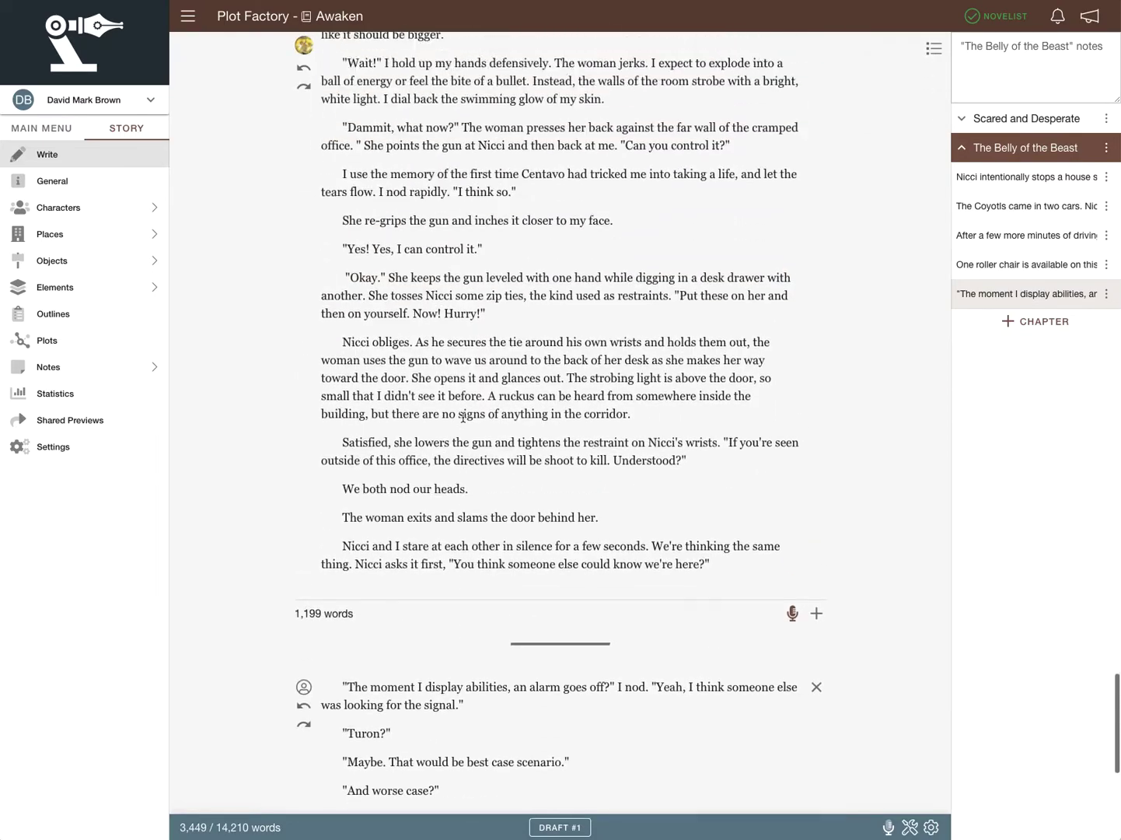
pyautogui.scroll(12, 463, 418)
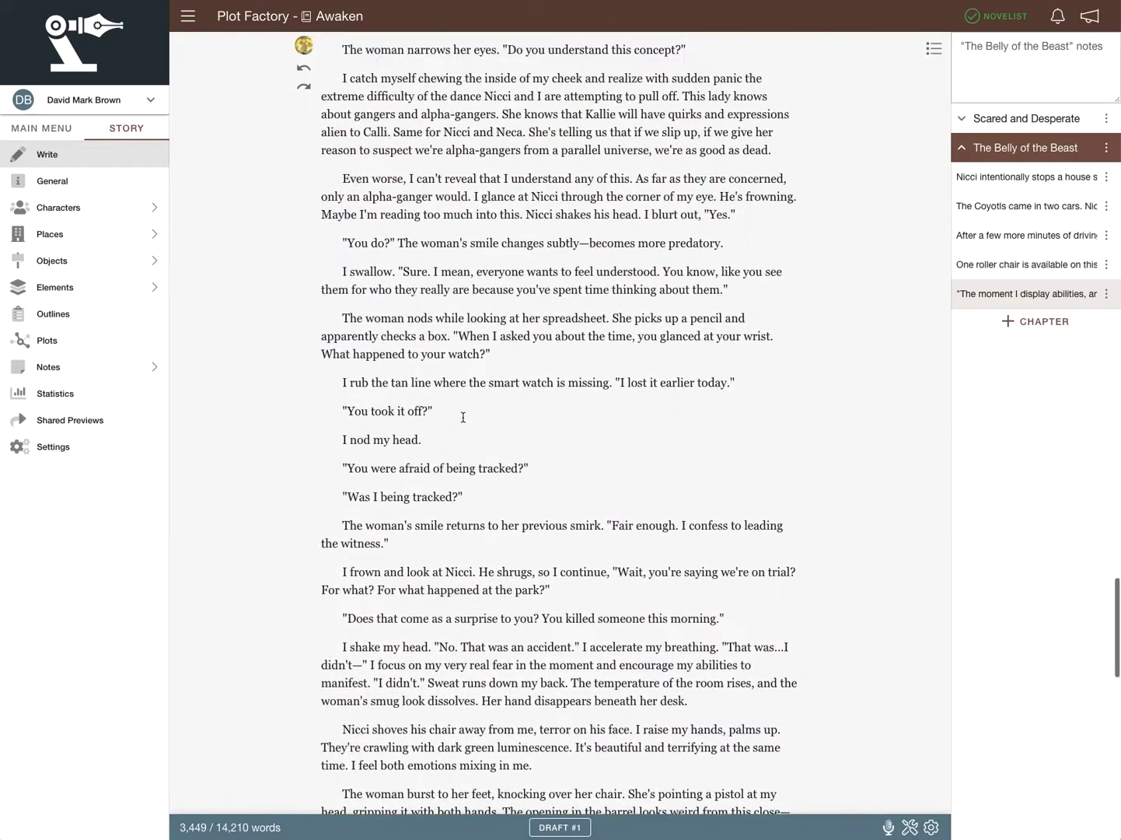
pyautogui.scroll(11, 463, 417)
pyautogui.scroll(-20, 463, 417)
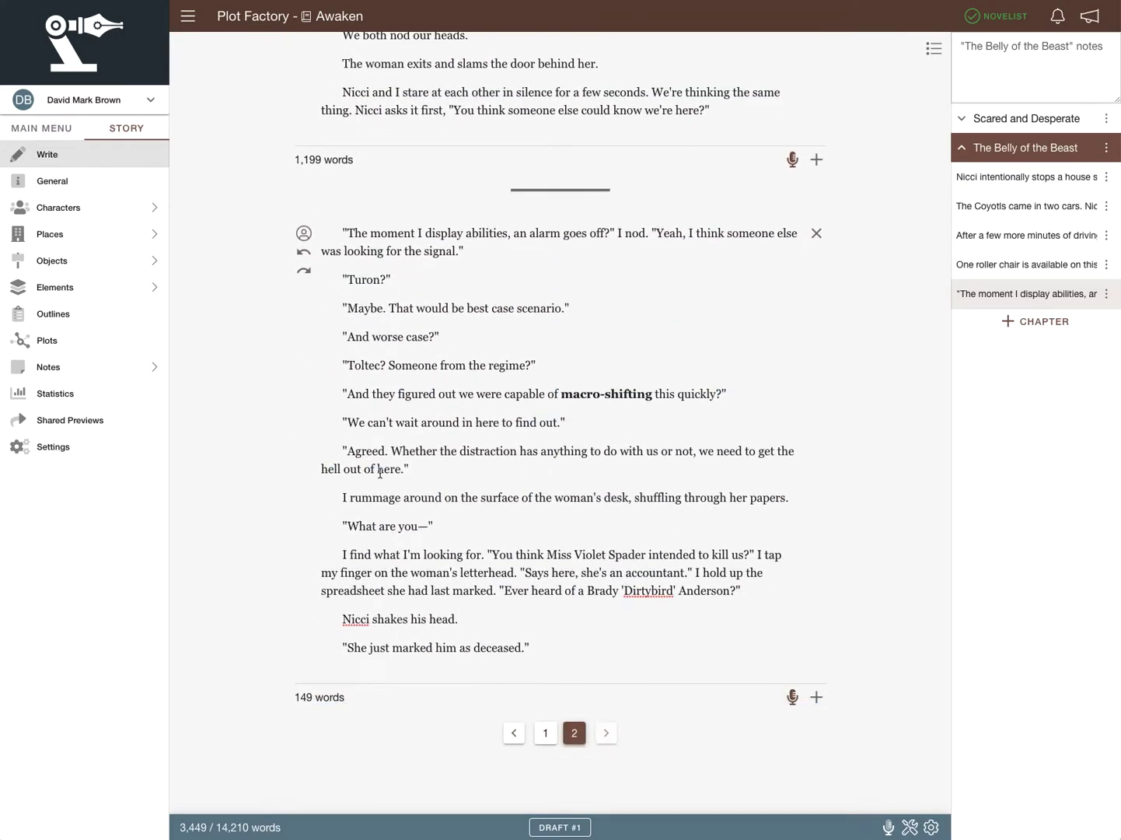
pyautogui.scroll(-1, 405, 603)
pyautogui.scroll(-1, 407, 605)
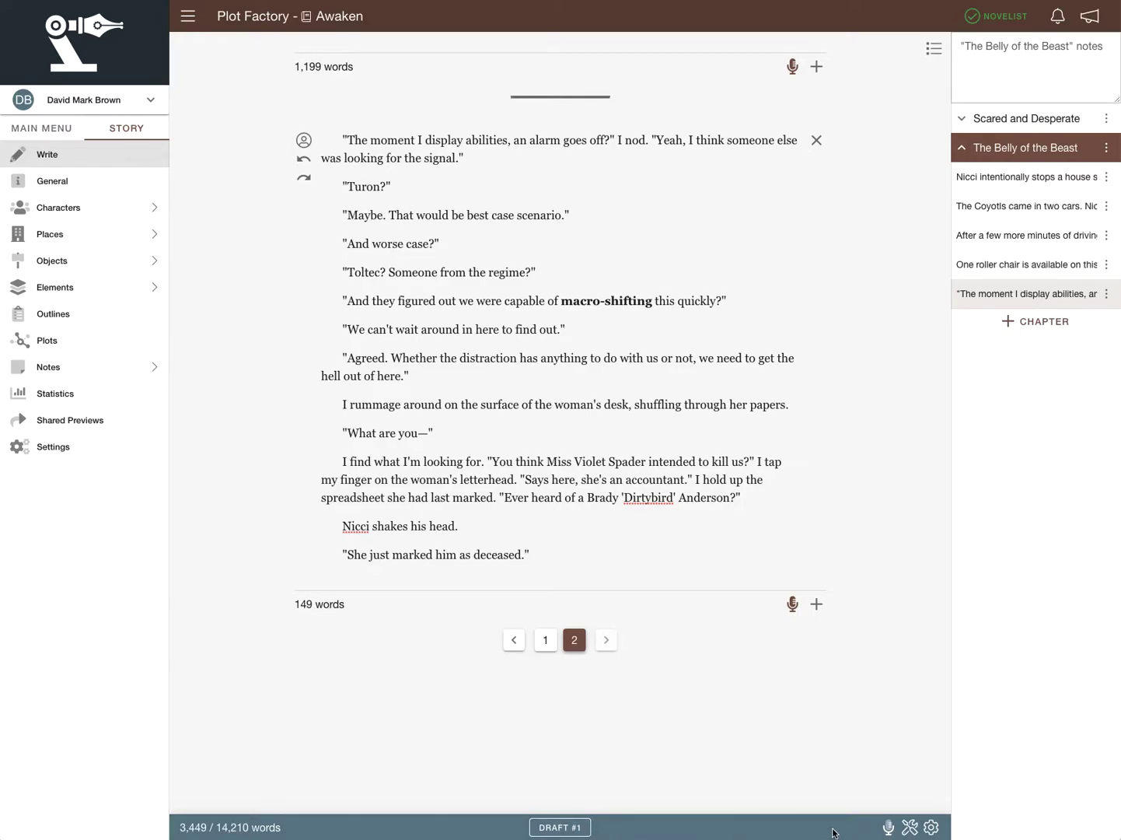
# - View the Drafts/Versioning option among the writing tools and close the tools again
pyautogui.click(908, 828)
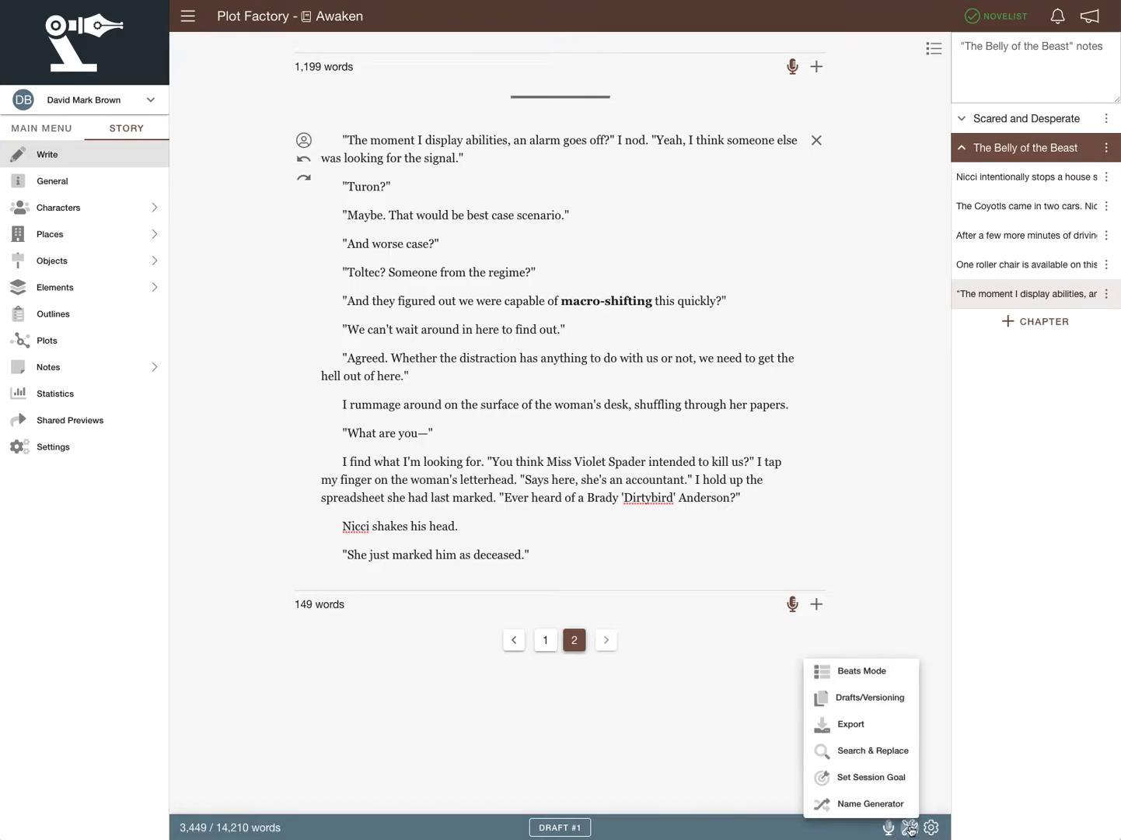
pyautogui.click(874, 703)
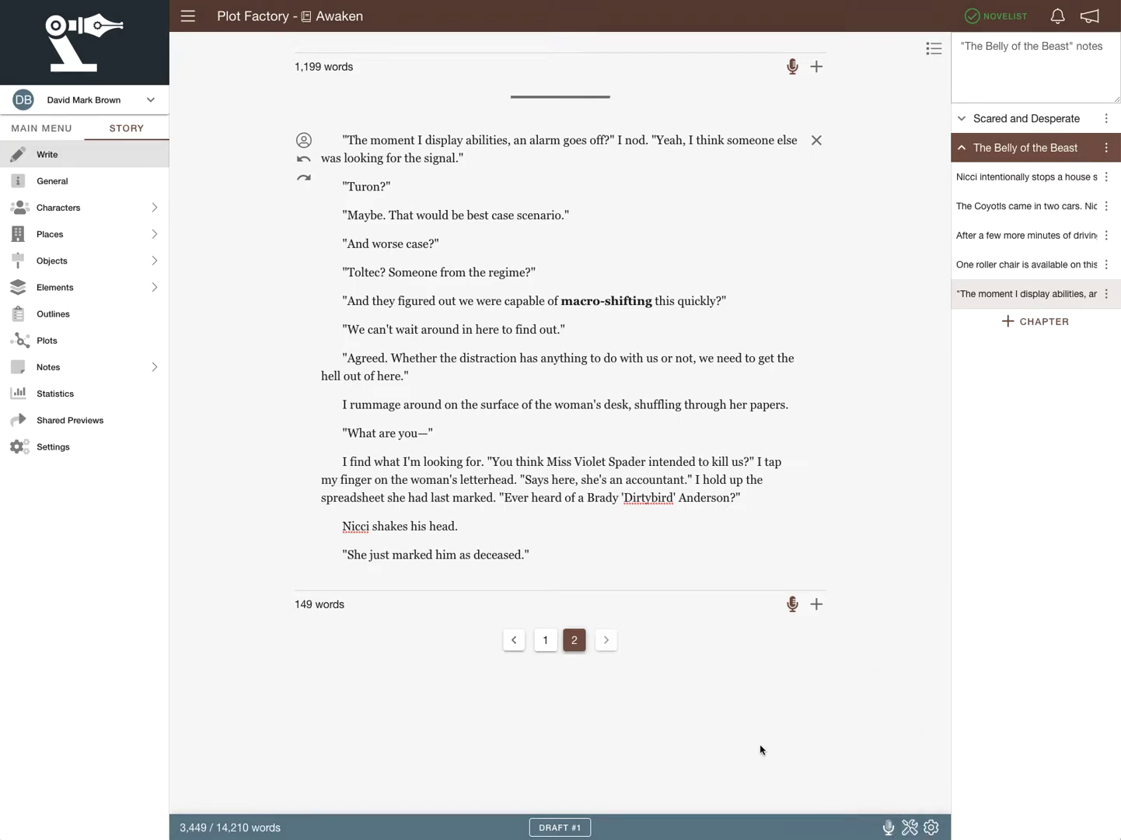
pyautogui.click(910, 829)
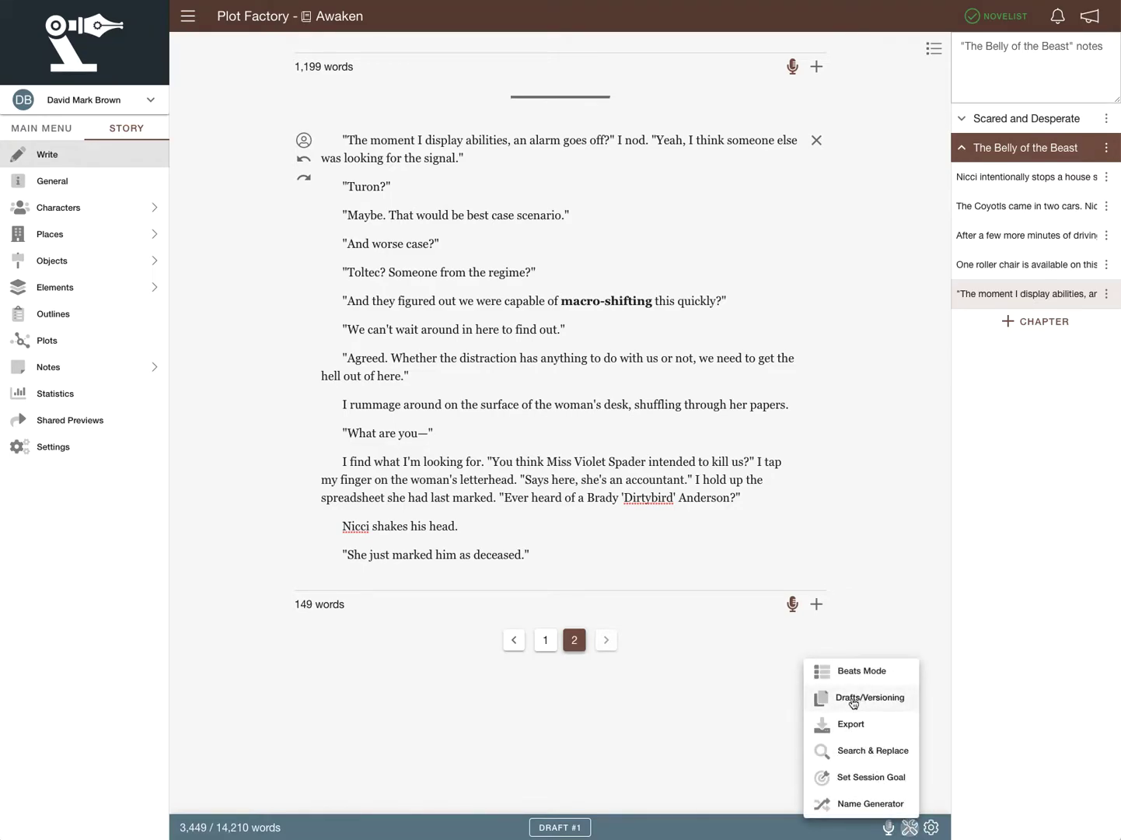
pyautogui.click(629, 829)
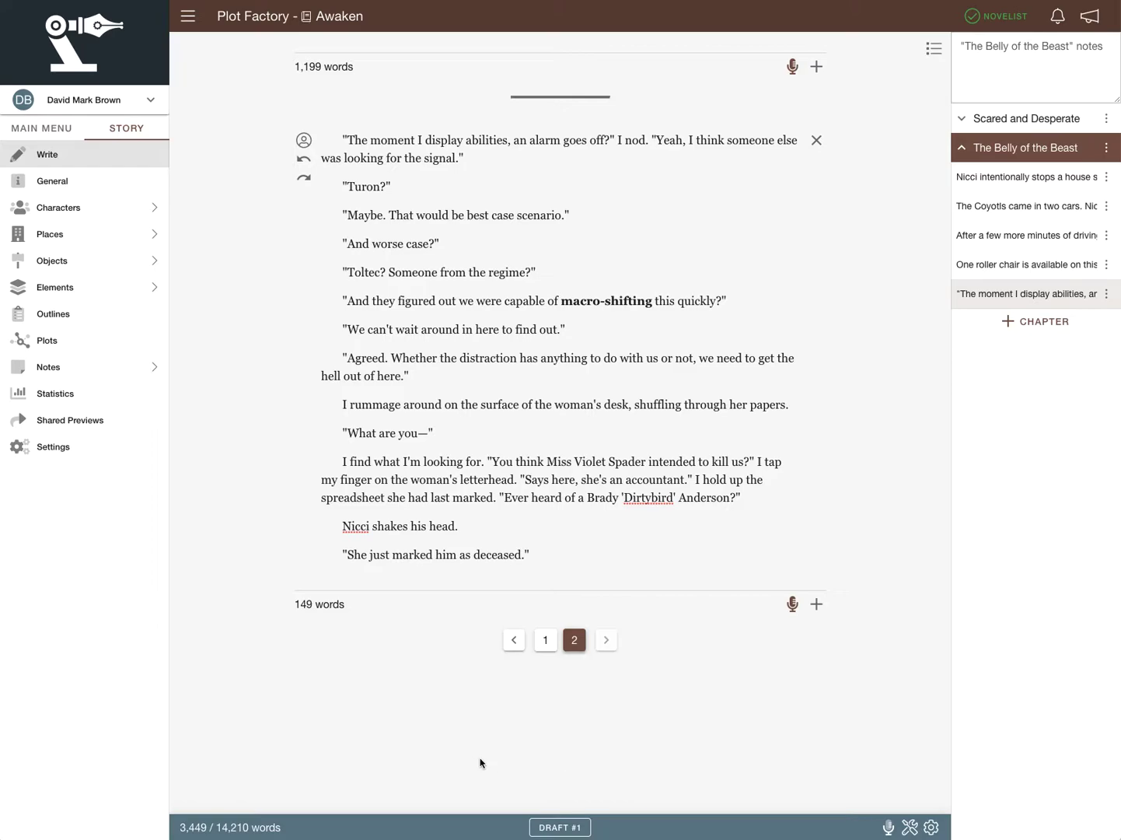
pyautogui.scroll(3, 478, 761)
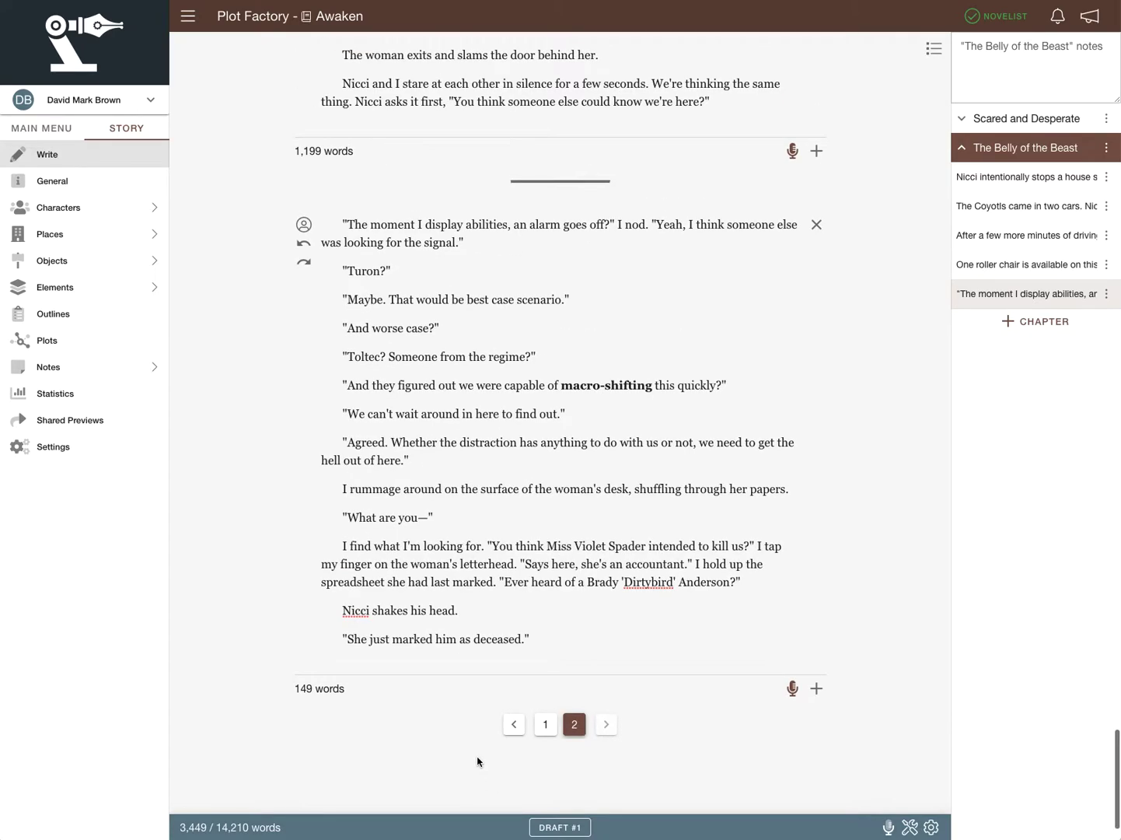
pyautogui.scroll(3, 477, 761)
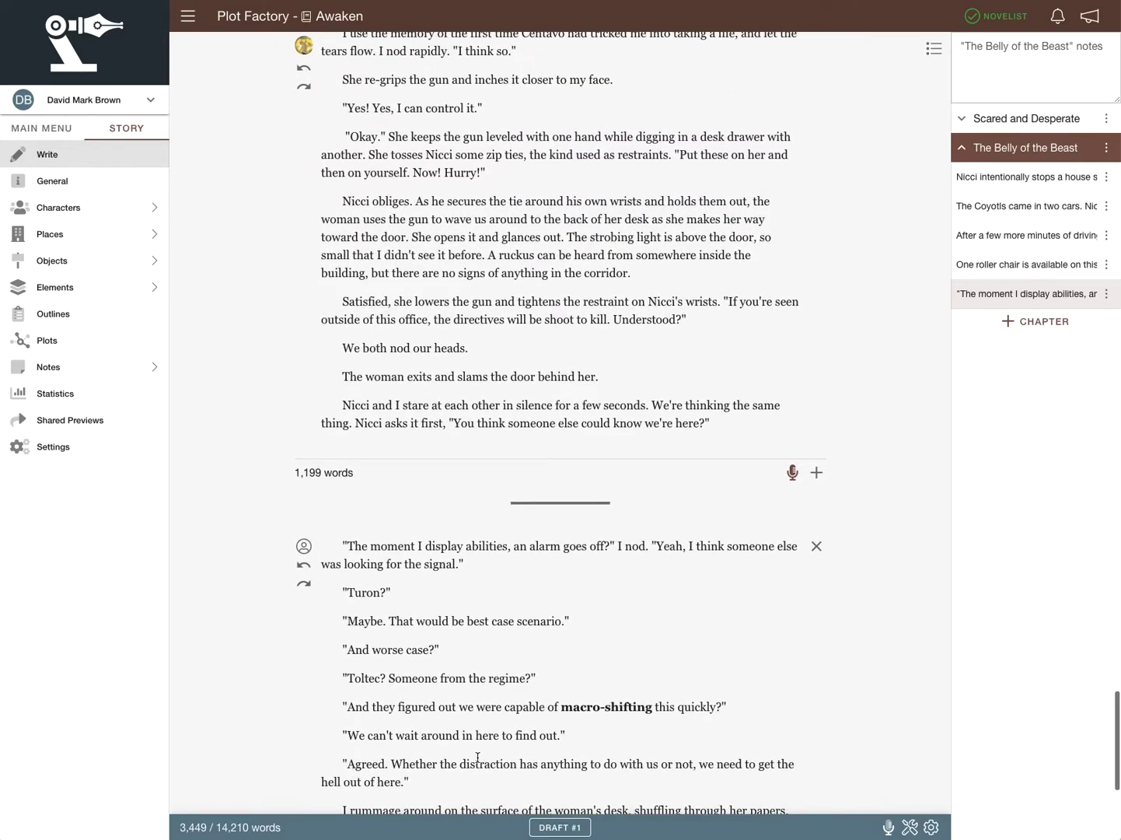
pyautogui.scroll(1, 477, 756)
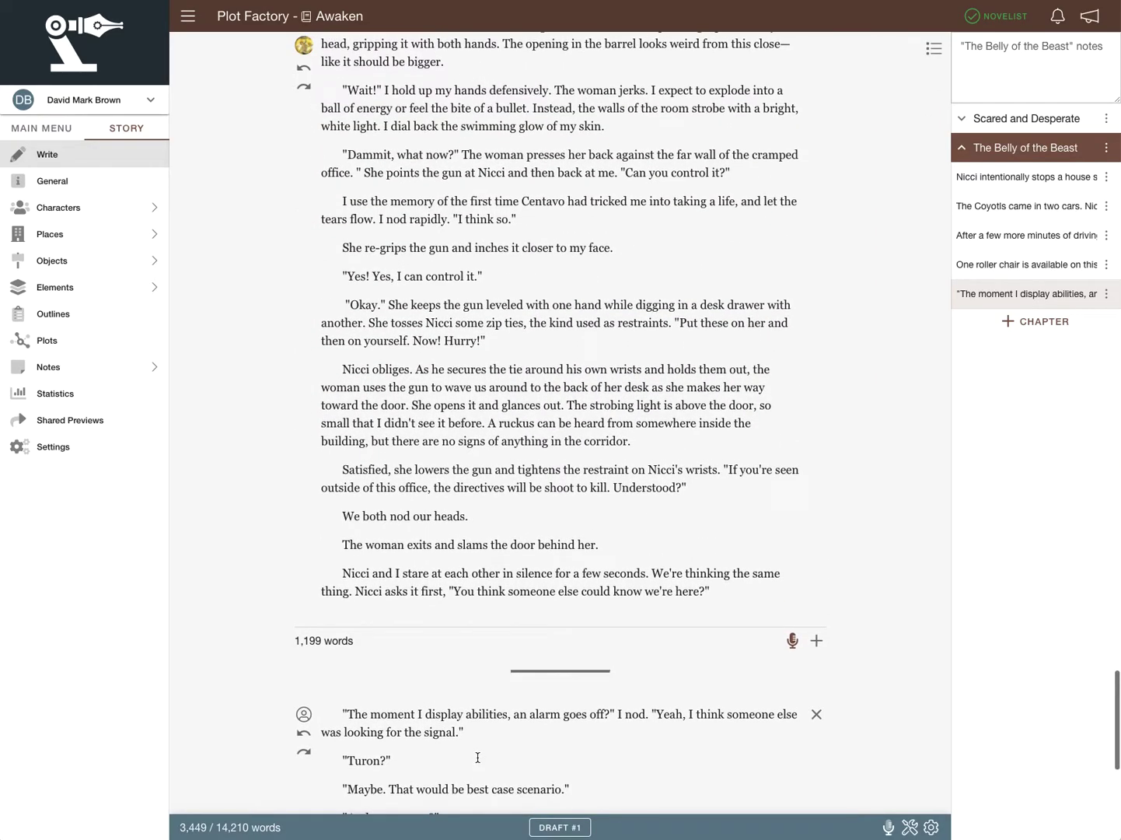
pyautogui.scroll(-3, 477, 756)
pyautogui.scroll(-4, 477, 758)
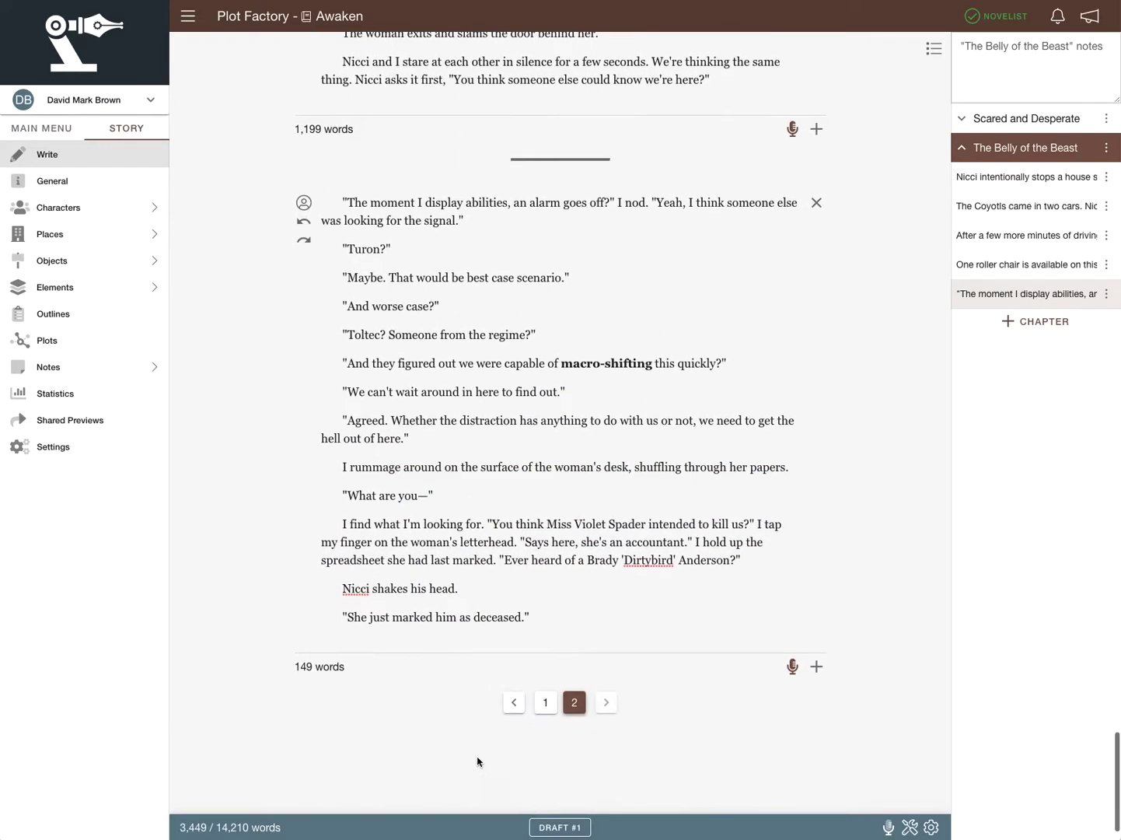
pyautogui.scroll(-1, 478, 761)
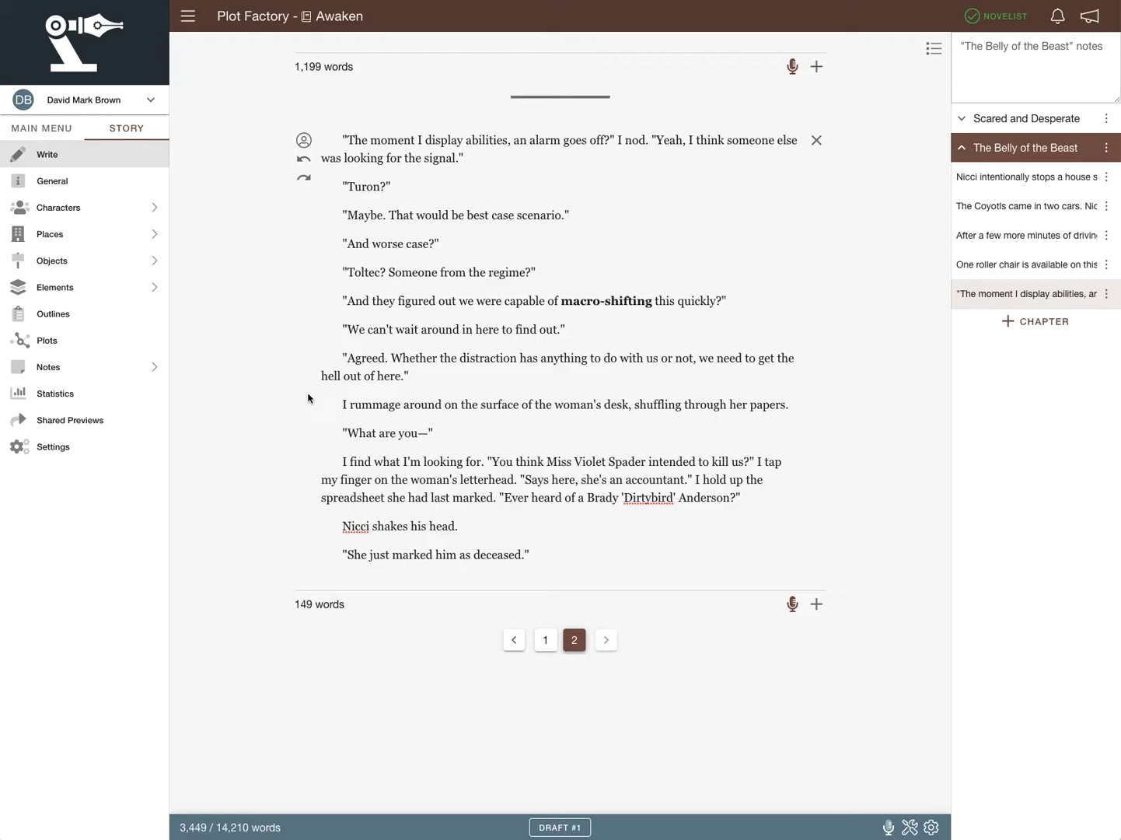
# - Open the Awaken story's characters and look through the whole list from Ander to Turon
pyautogui.click(69, 210)
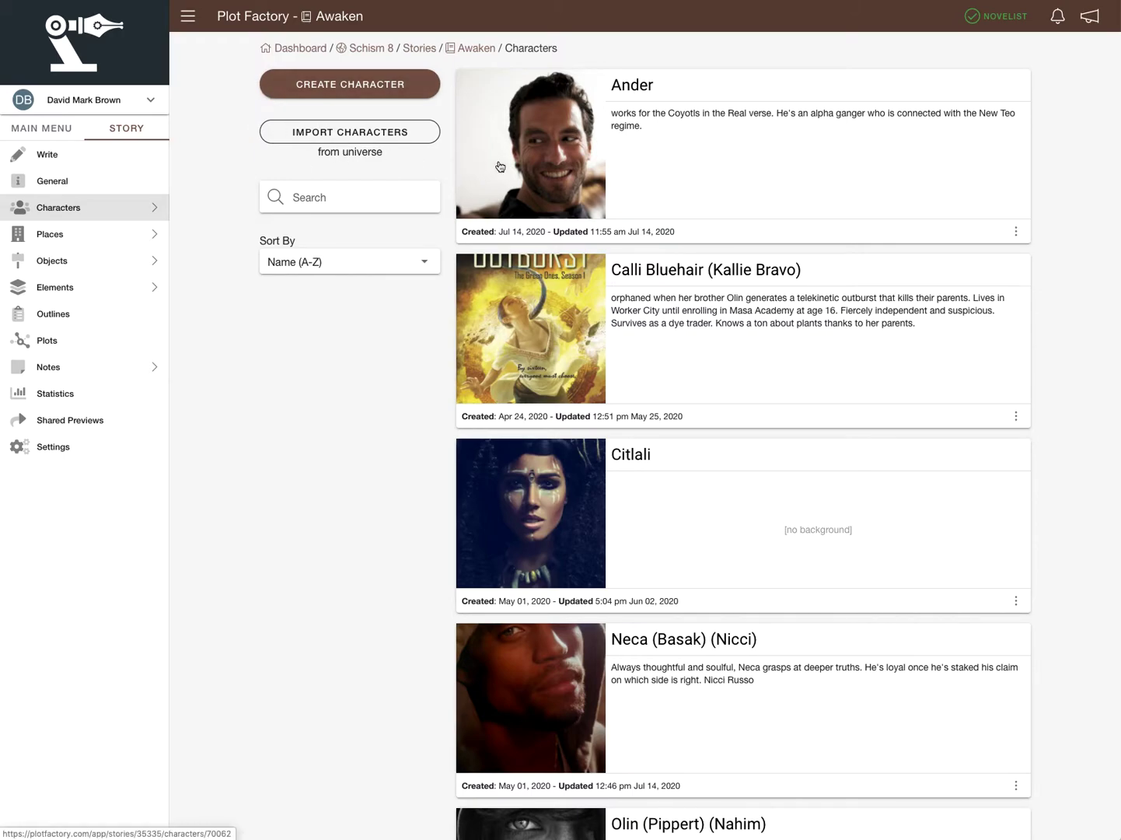
pyautogui.scroll(-2, 809, 204)
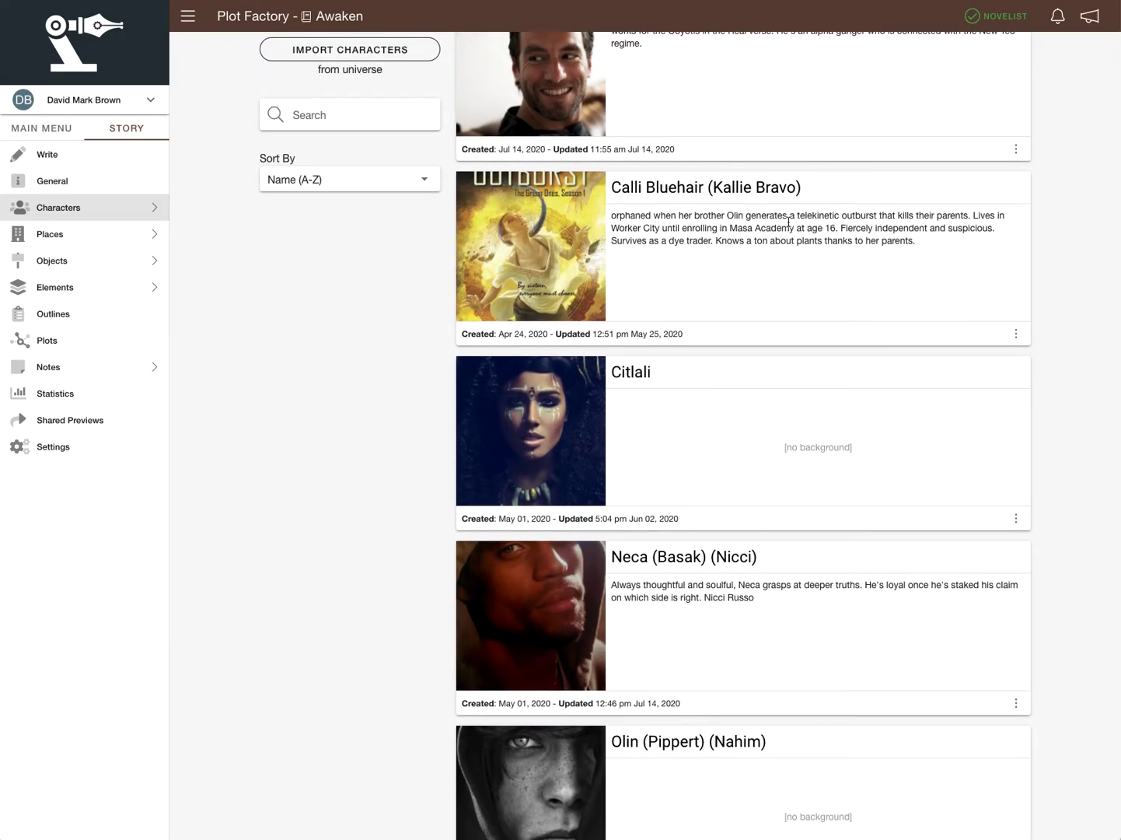
pyautogui.scroll(-4, 789, 220)
pyautogui.scroll(-8, 789, 224)
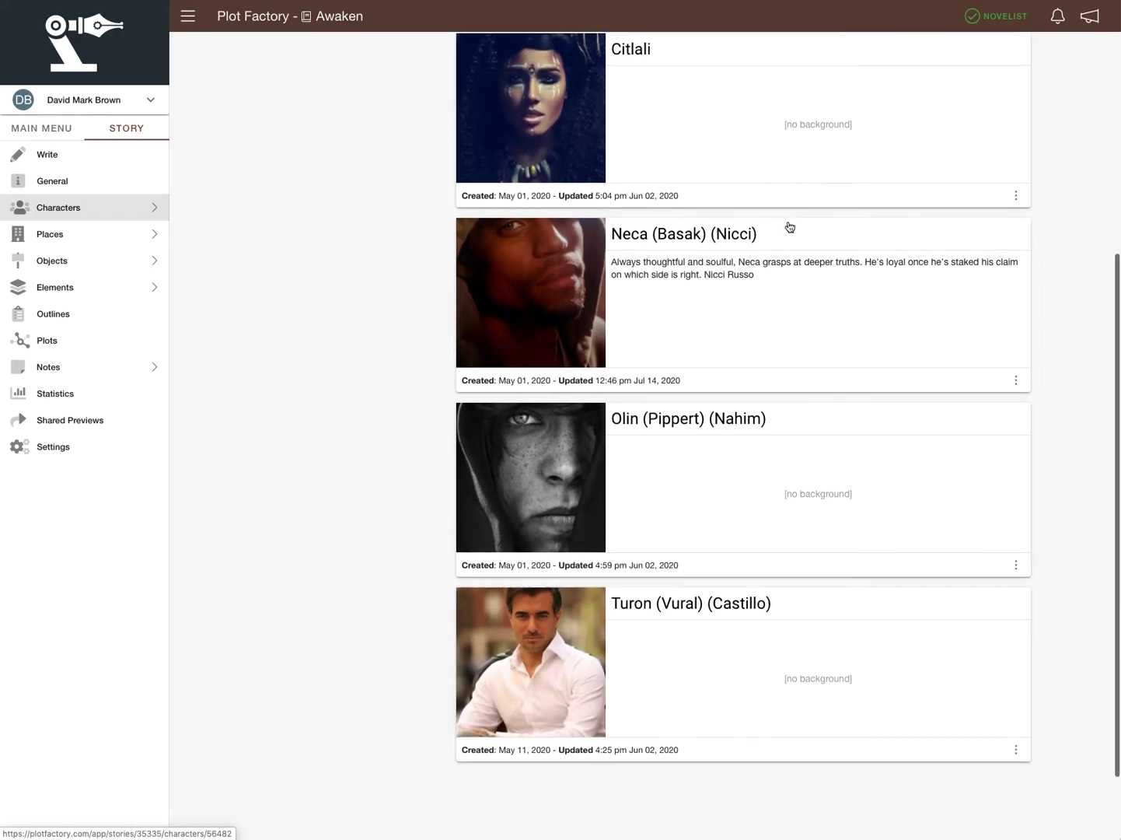
pyautogui.scroll(15, 789, 226)
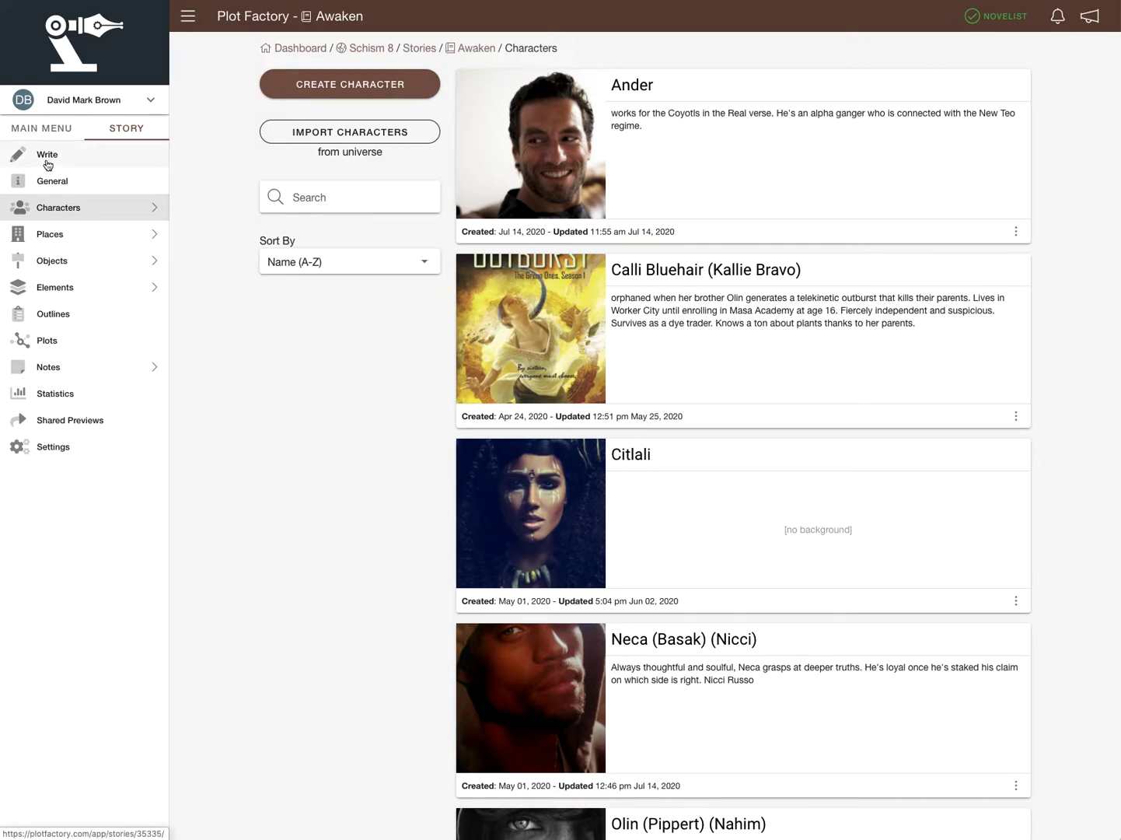
# - Return to the story editor and set Calli Bluehair (Kallie Bravo) as the last scene's POV character
pyautogui.click(468, 48)
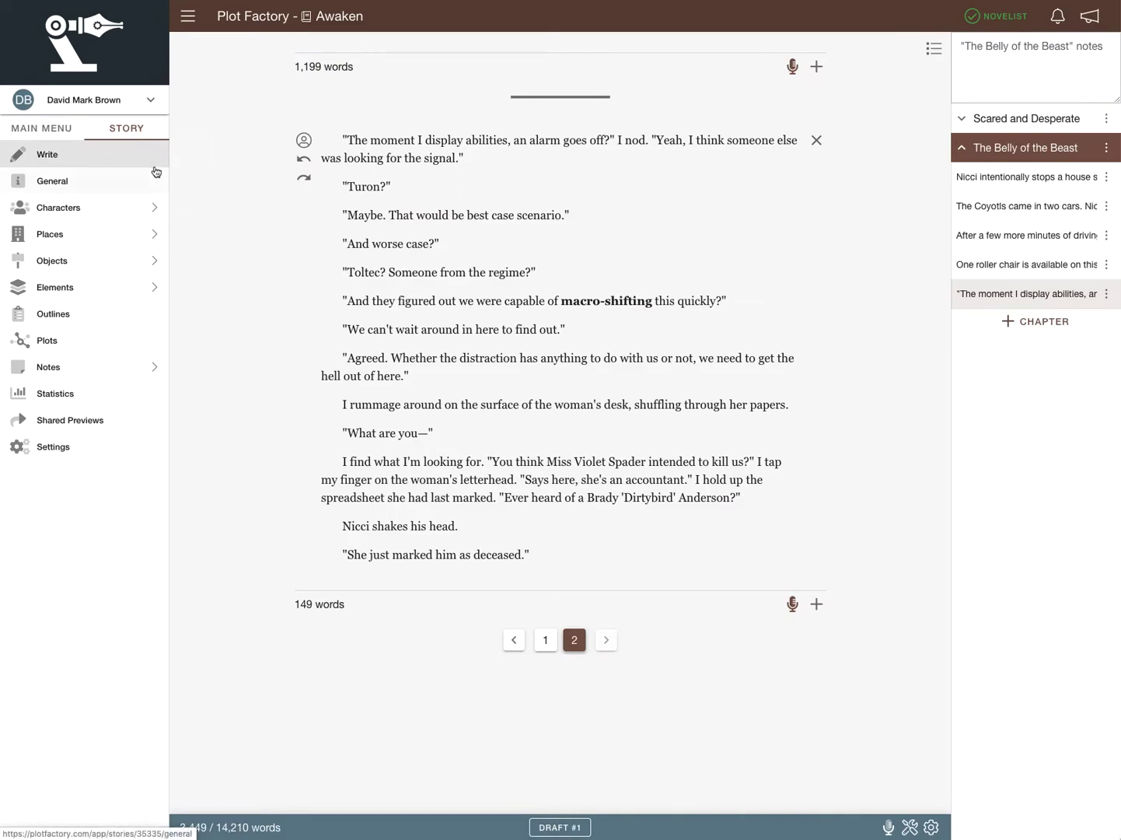
pyautogui.click(303, 140)
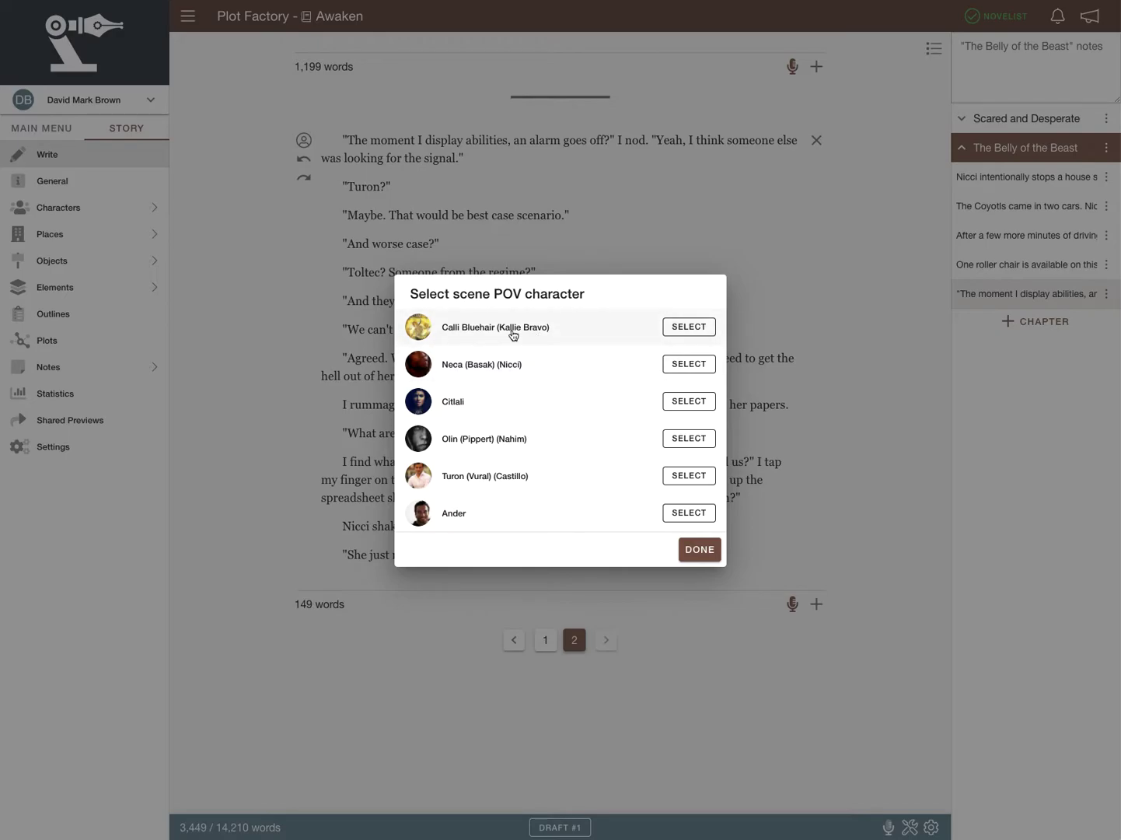
pyautogui.click(687, 330)
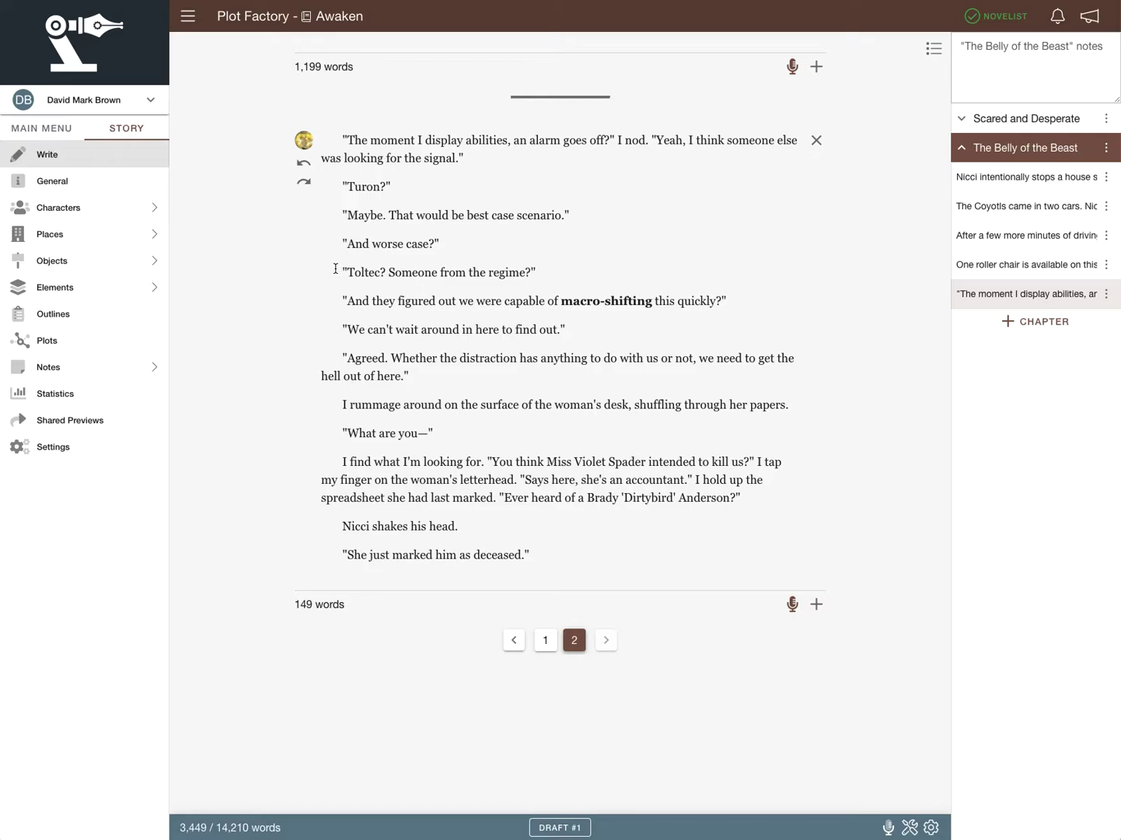
# - Check the POV character portraits beside the chapter's earlier scenes and return to the last scene
pyautogui.scroll(2, 315, 259)
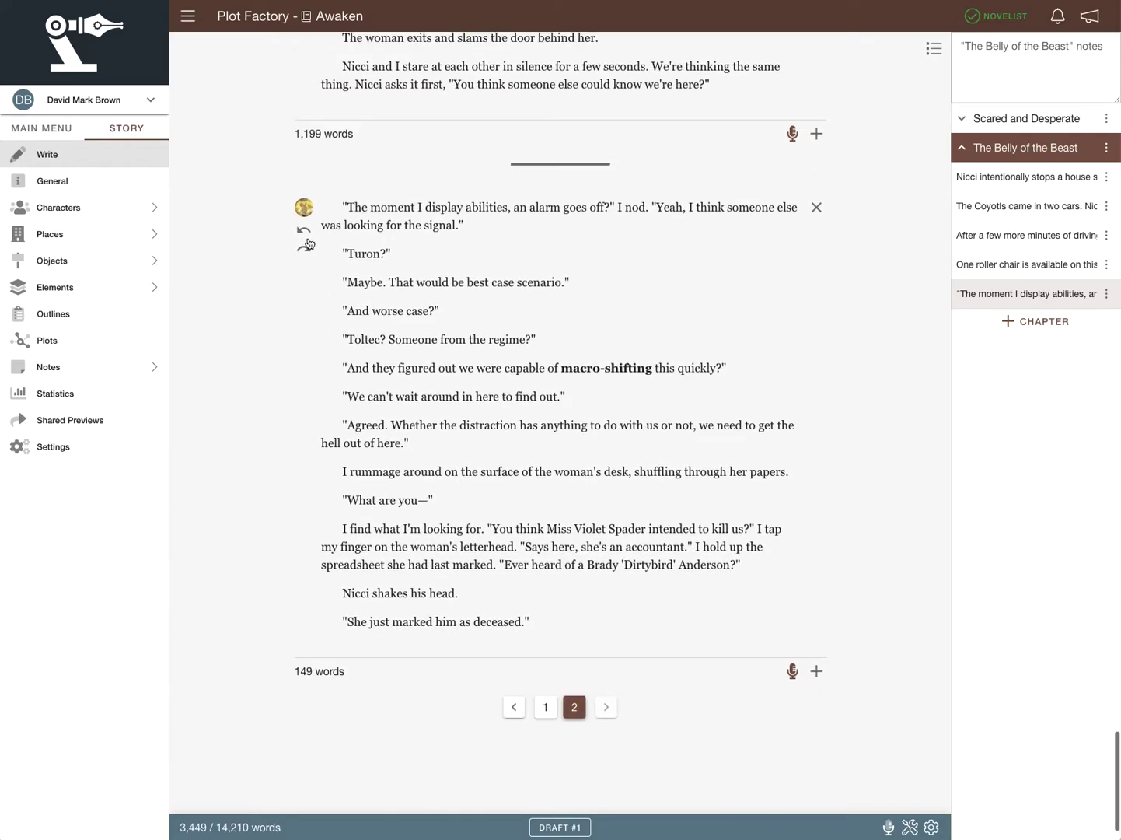
pyautogui.scroll(5, 303, 214)
pyautogui.scroll(18, 302, 214)
pyautogui.scroll(20, 302, 214)
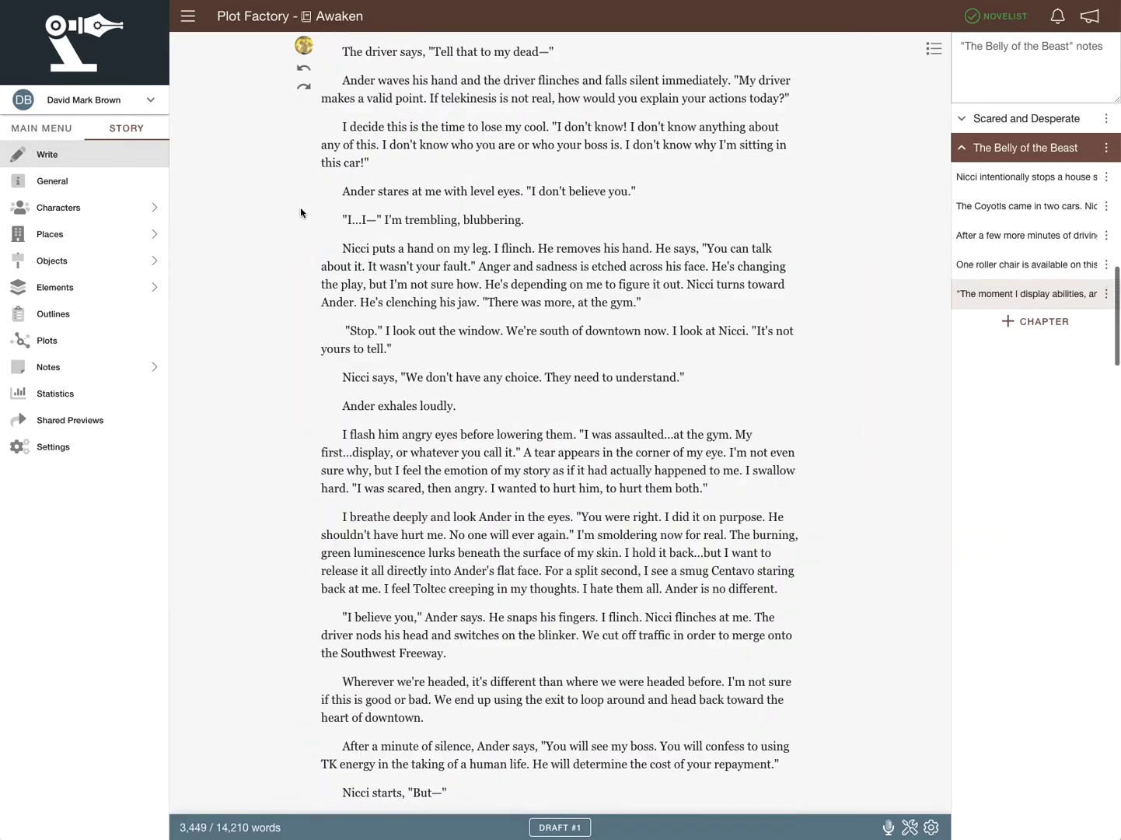
pyautogui.scroll(-20, 303, 214)
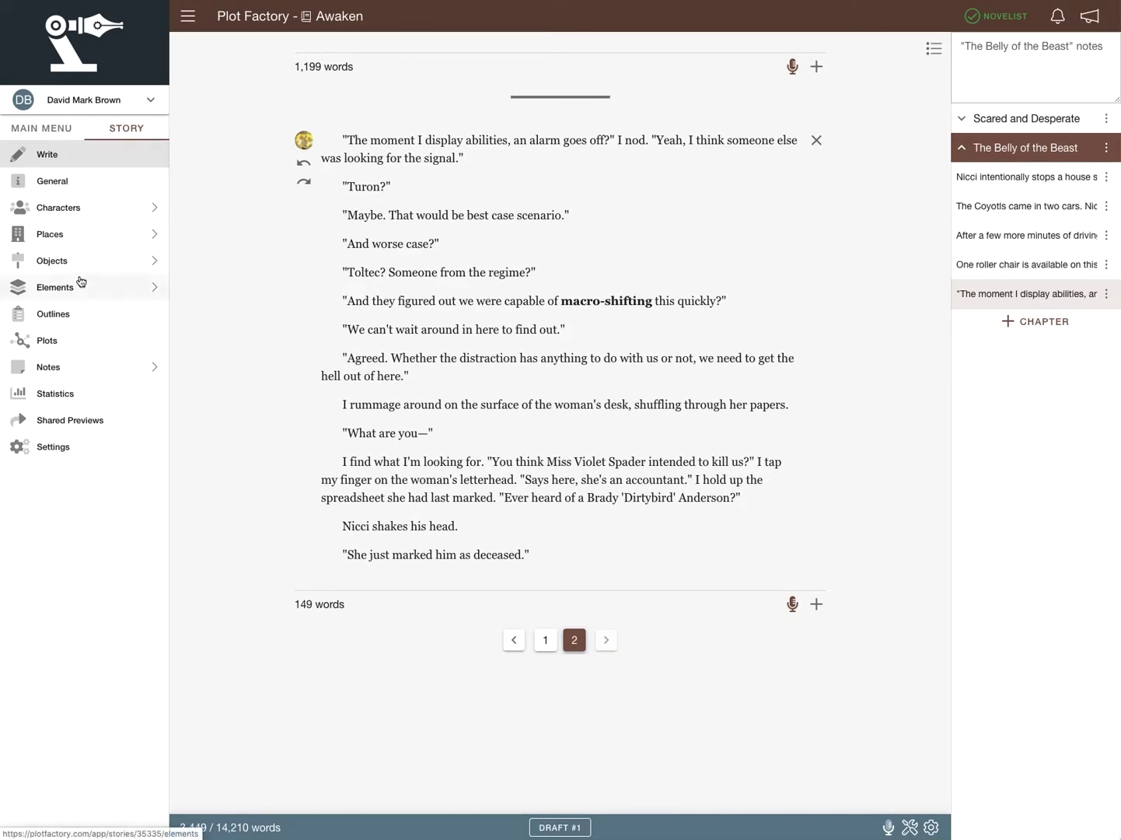
# - Look through the outline "Awaken, Episode One: Neca" among the story's outlines and open the story's plots
pyautogui.click(54, 321)
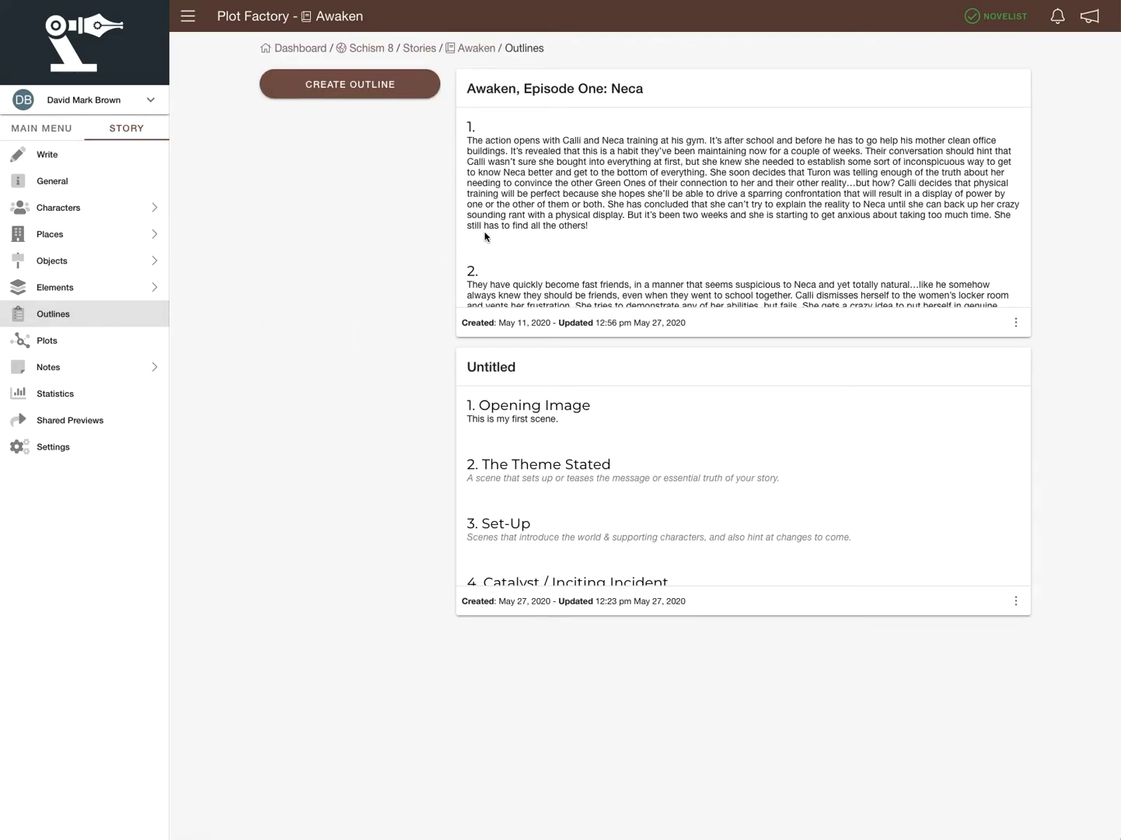
pyautogui.scroll(-6, 500, 230)
pyautogui.scroll(-4, 500, 230)
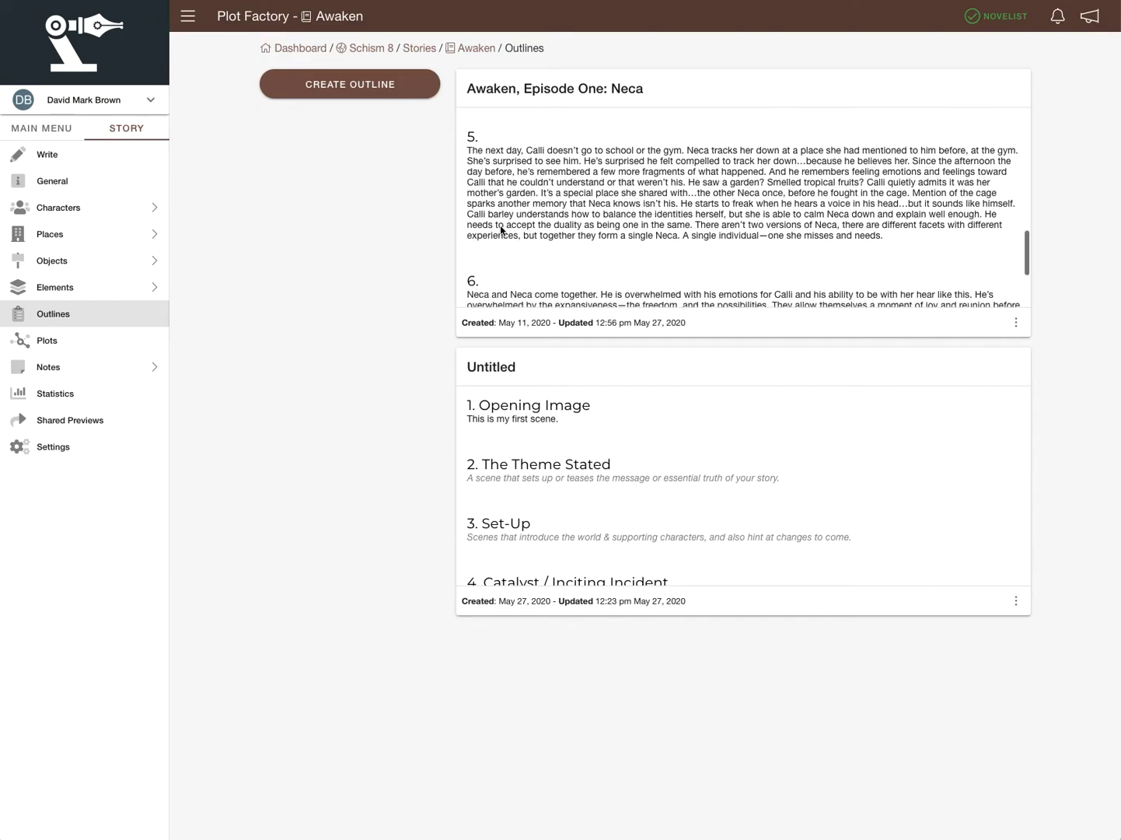
pyautogui.click(47, 342)
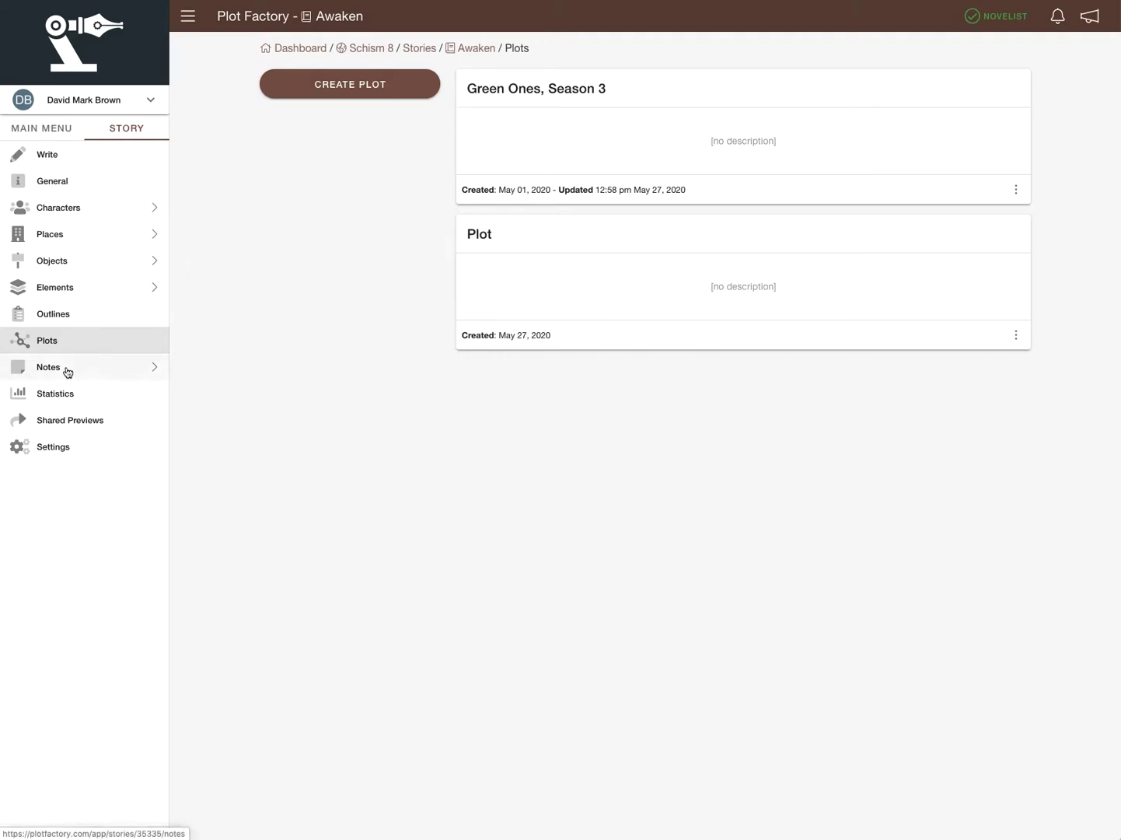
# - Return to the story editor and open Beats Mode to view the scene synopses of both chapters
pyautogui.click(60, 163)
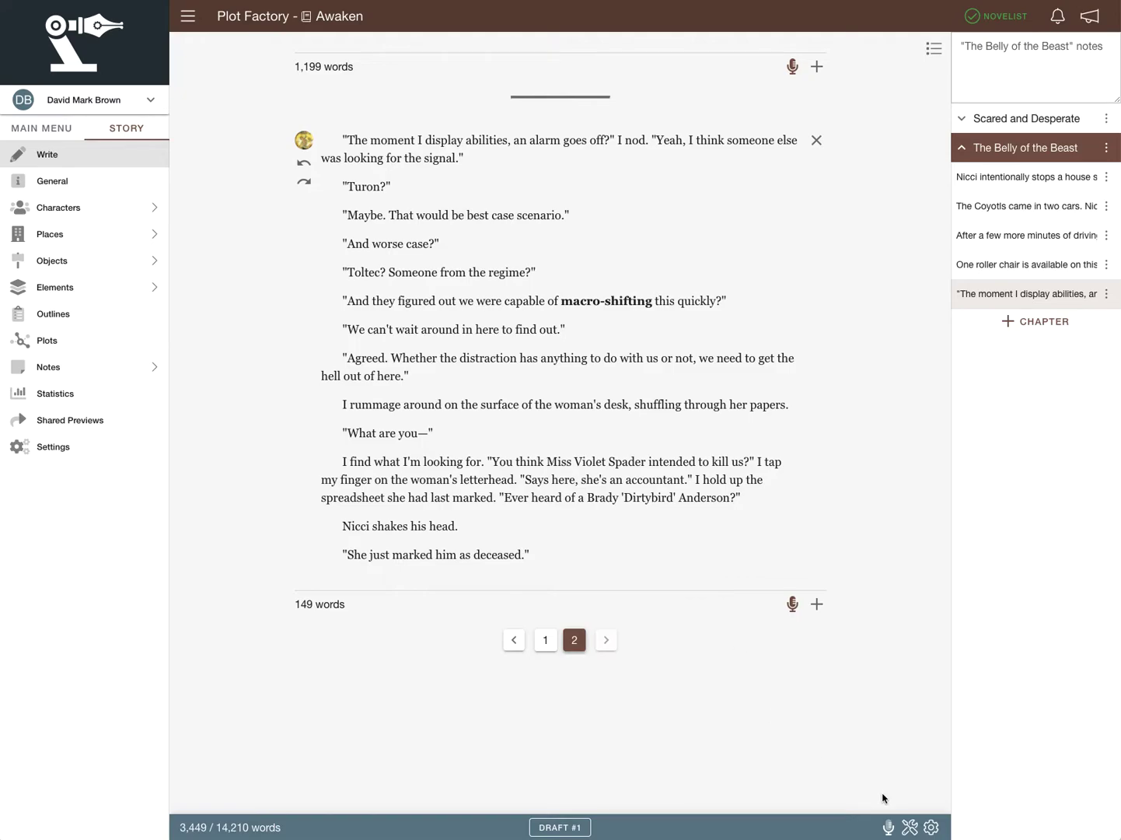
pyautogui.click(909, 827)
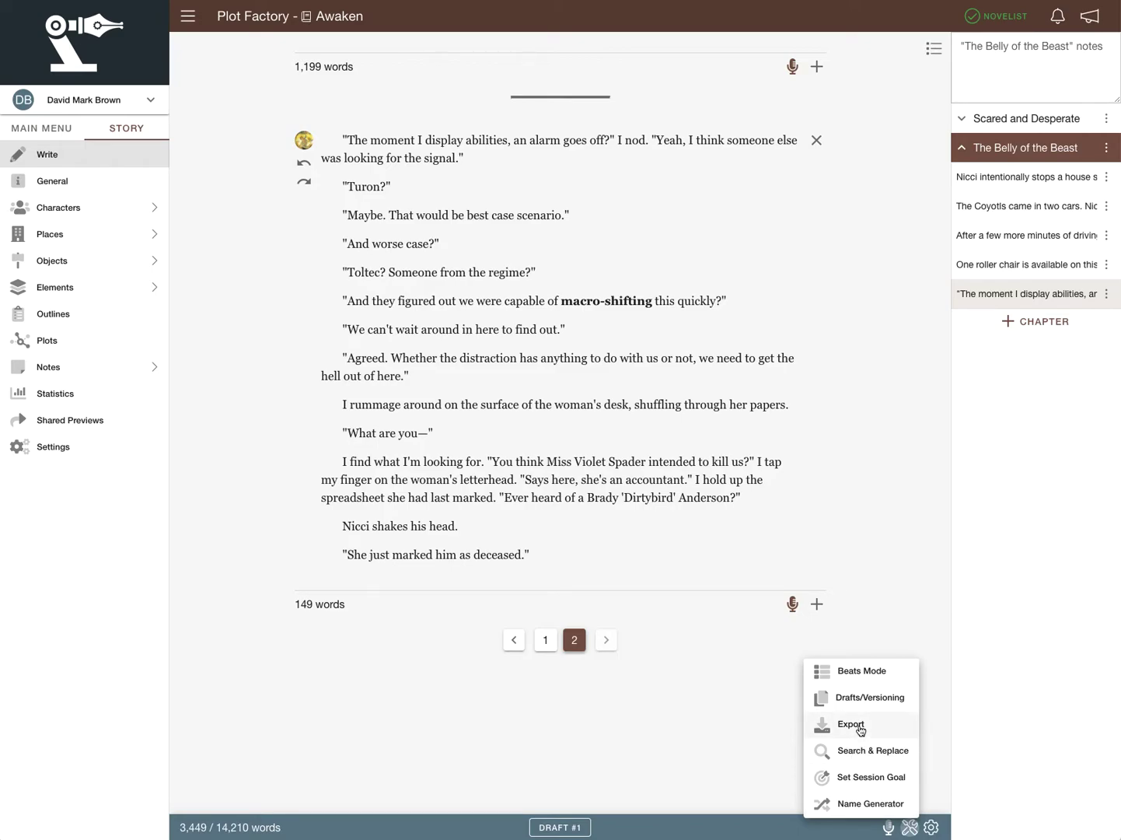
pyautogui.click(860, 676)
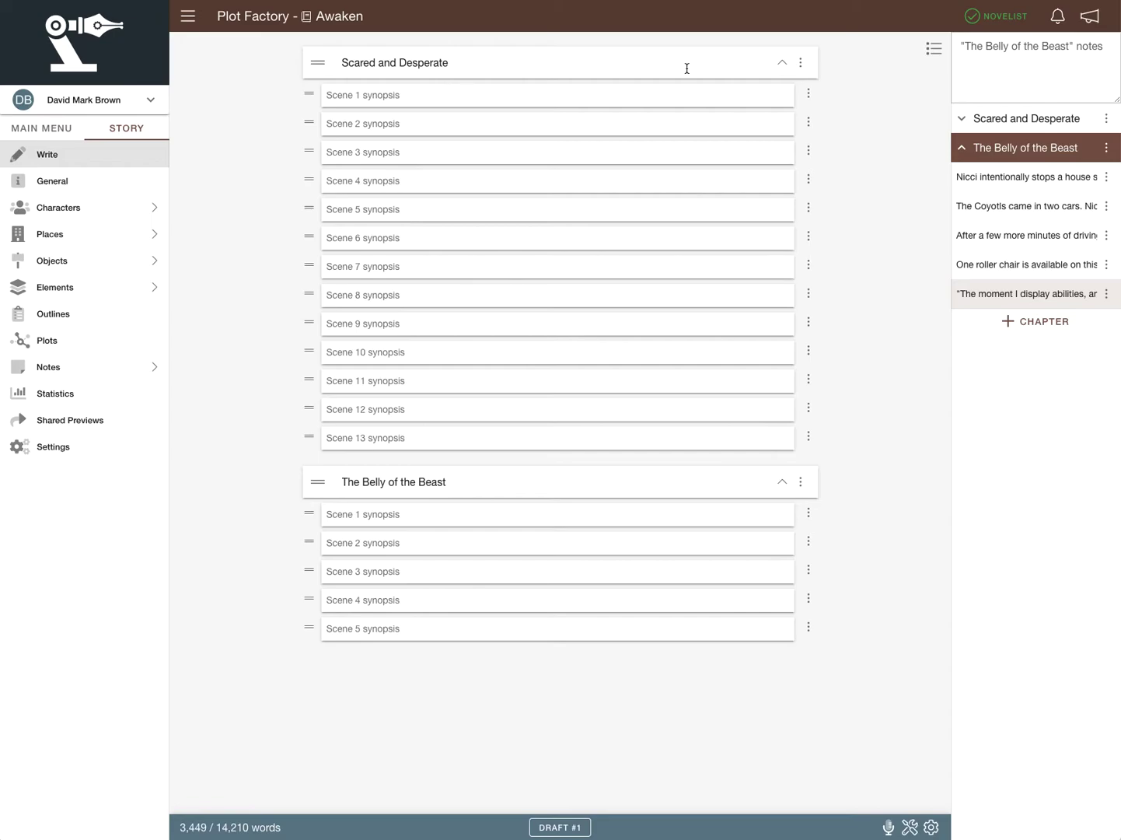
pyautogui.click(783, 66)
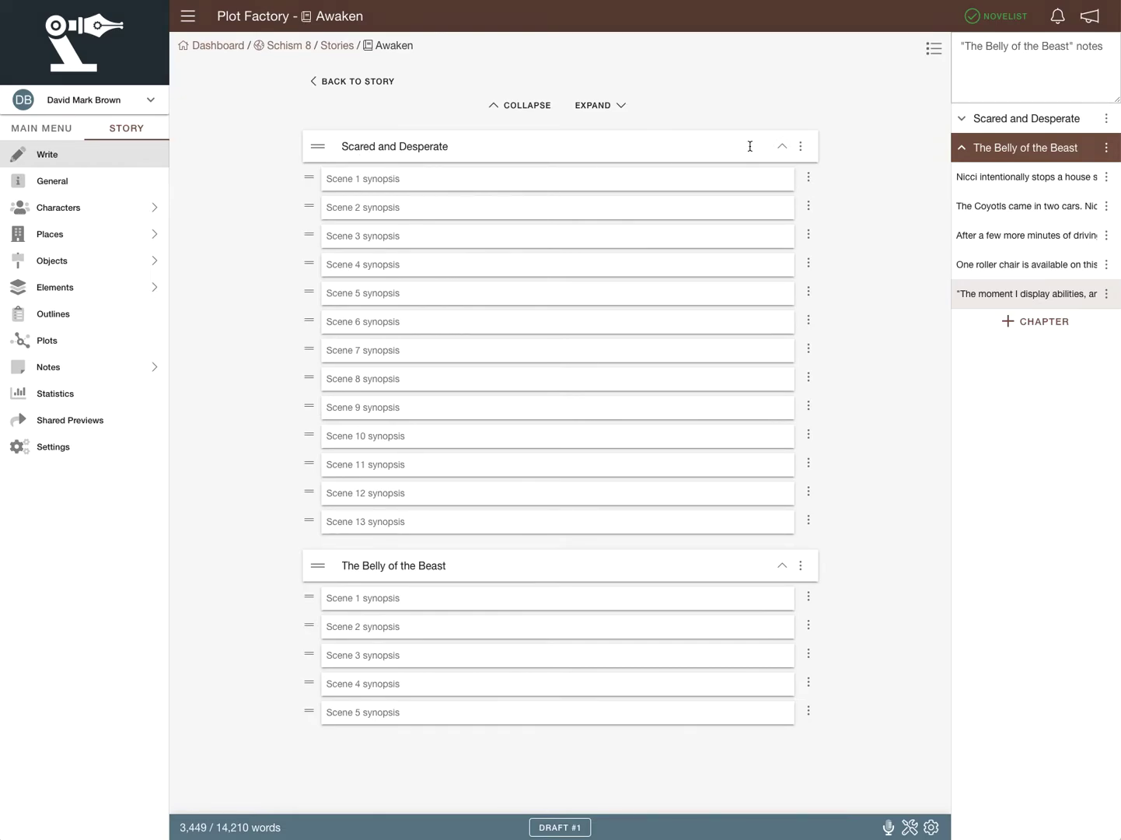
# - Select the Scared and Desperate chapter in the chapter list and expand its scenes
pyautogui.click(972, 124)
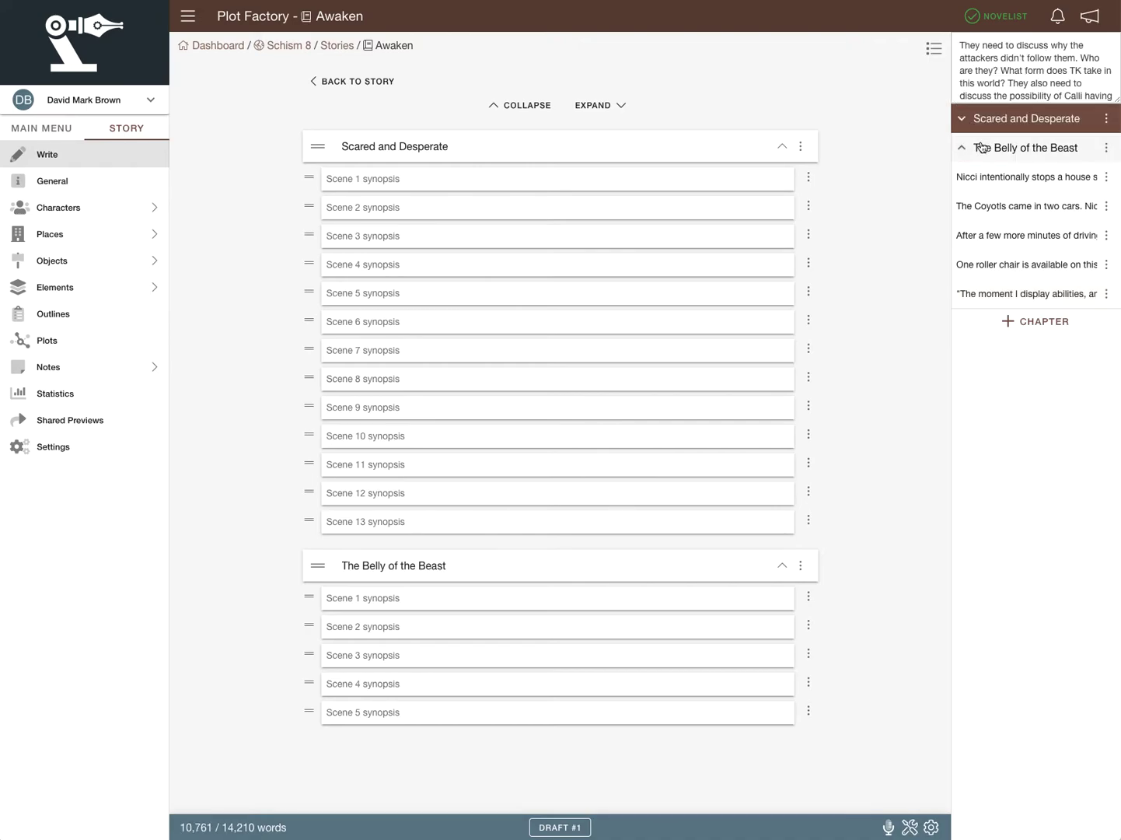
pyautogui.click(974, 125)
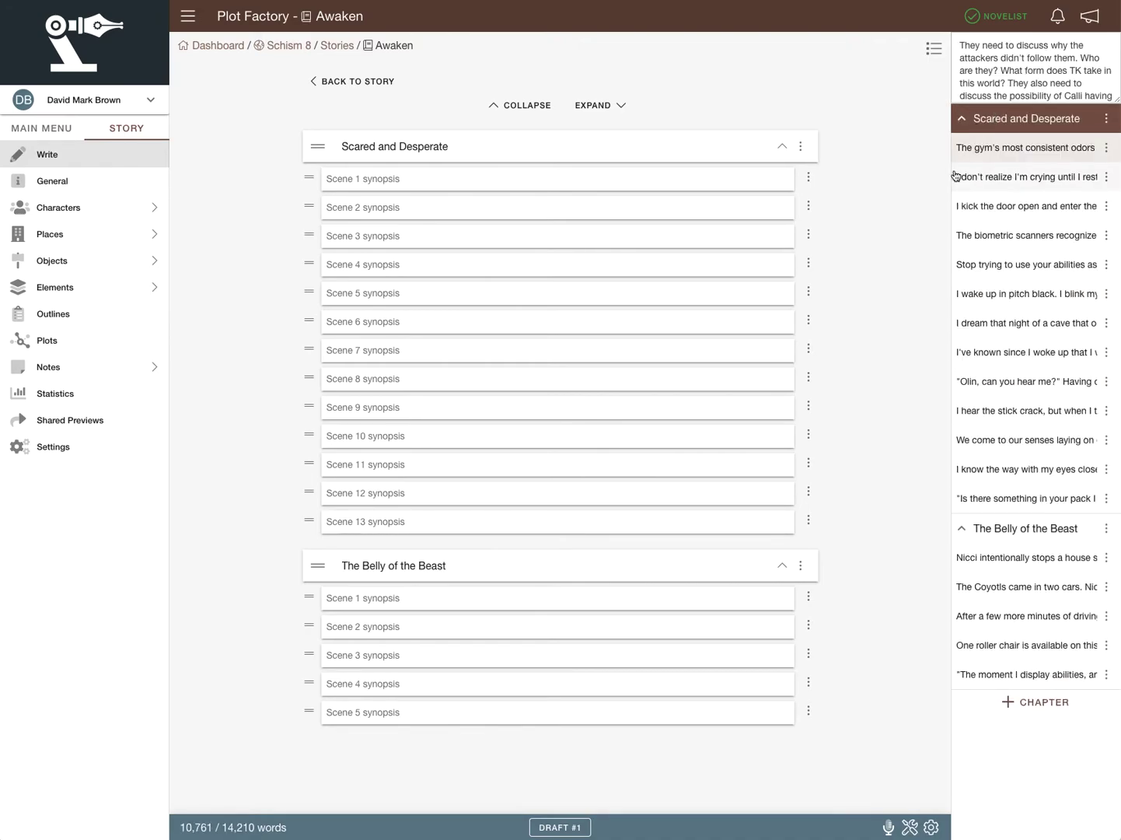
pyautogui.click(508, 186)
pyautogui.scroll(-1, 601, 396)
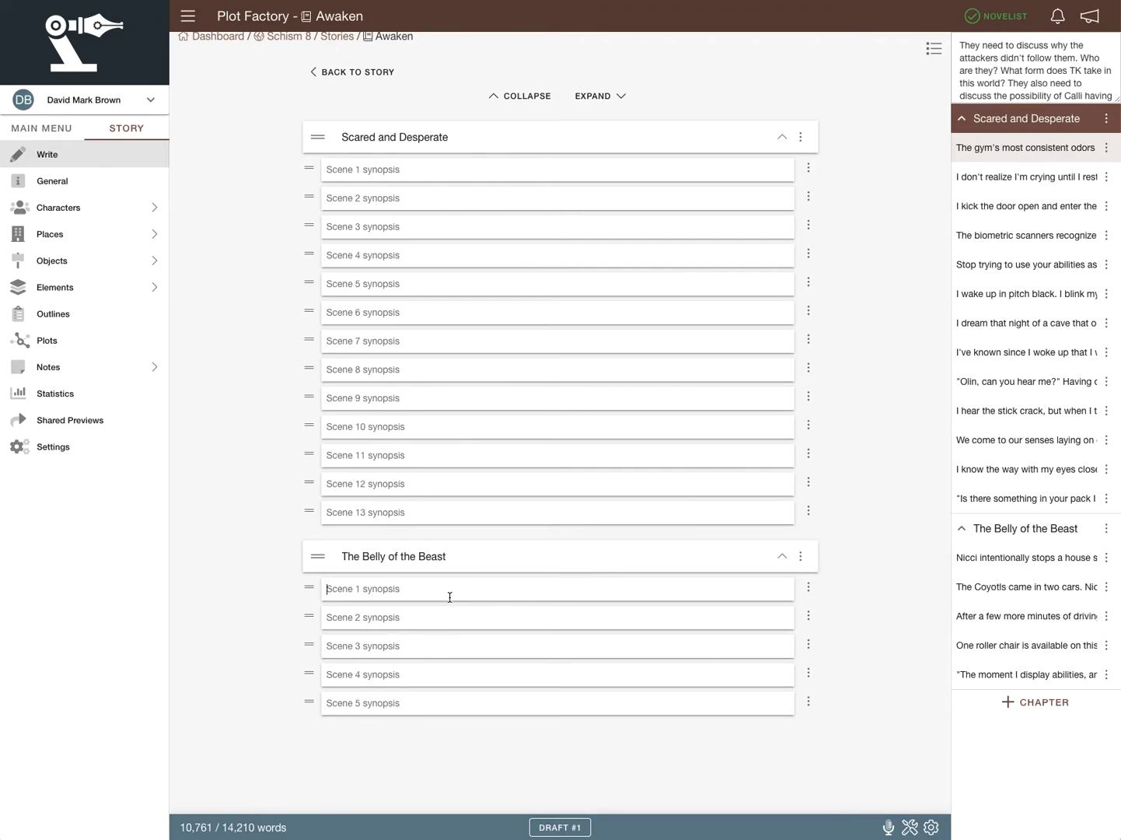
# - Show the full text of Scene 1 in Scared and Desperate, look through it and hide it again
pyautogui.click(405, 170)
pyautogui.click(809, 169)
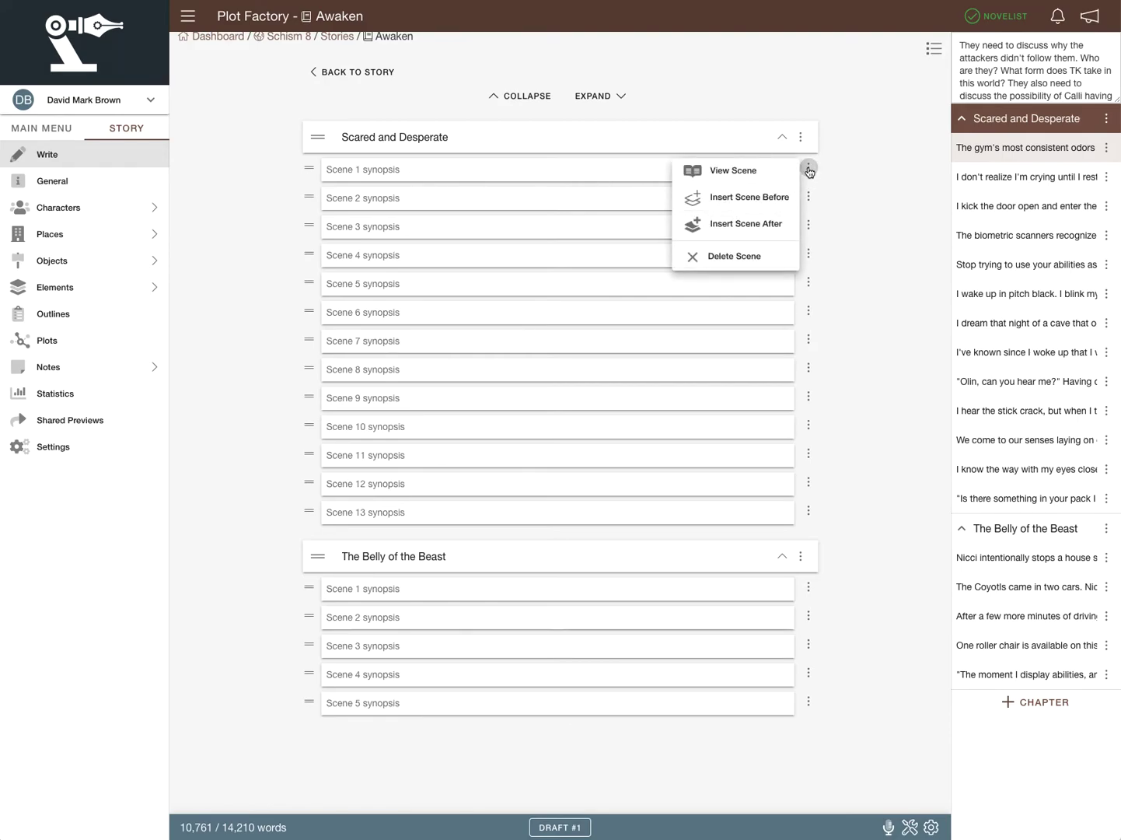
pyautogui.click(746, 171)
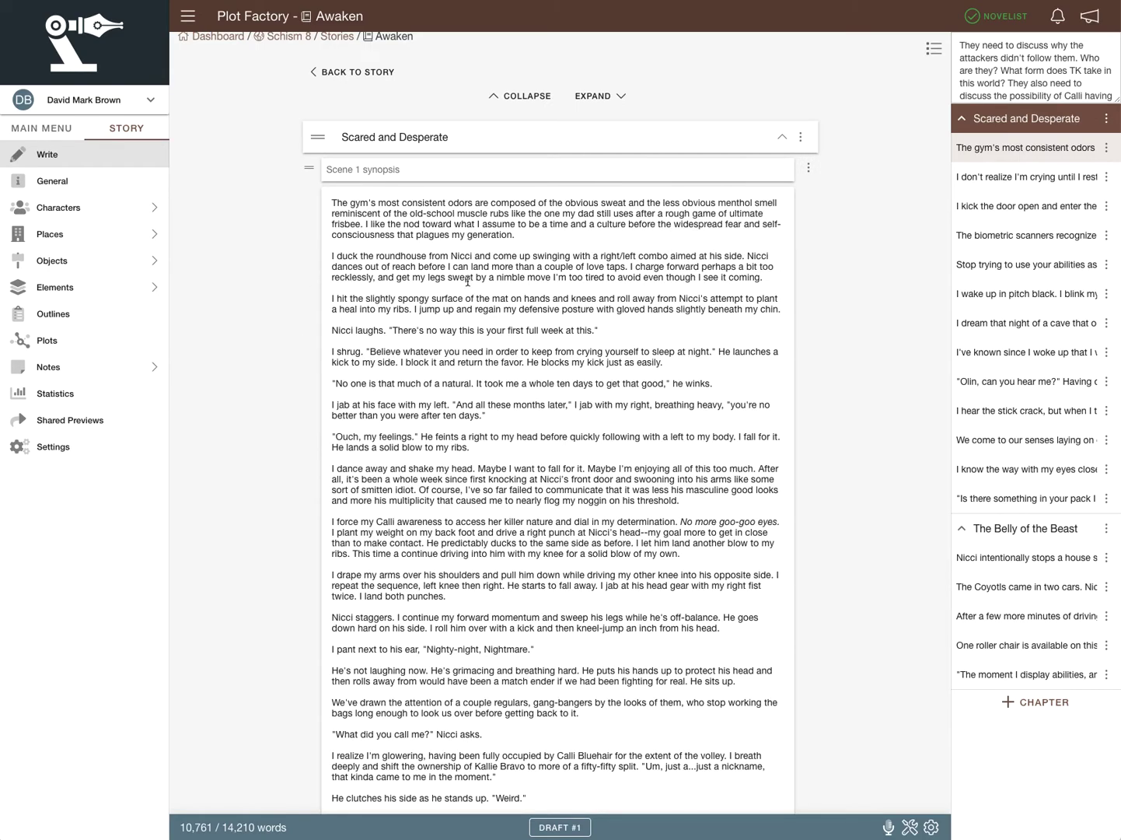
pyautogui.scroll(-4, 468, 281)
pyautogui.scroll(-18, 467, 281)
pyautogui.scroll(6, 467, 282)
pyautogui.scroll(16, 468, 282)
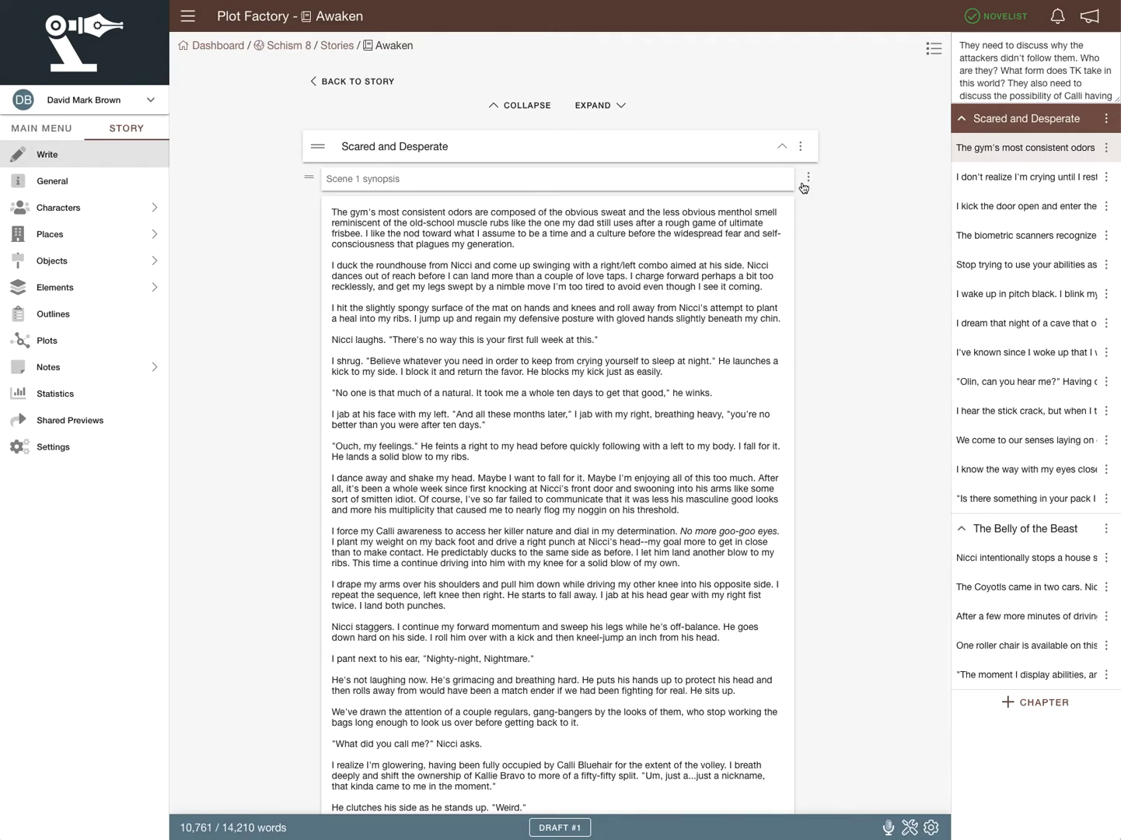
pyautogui.click(809, 179)
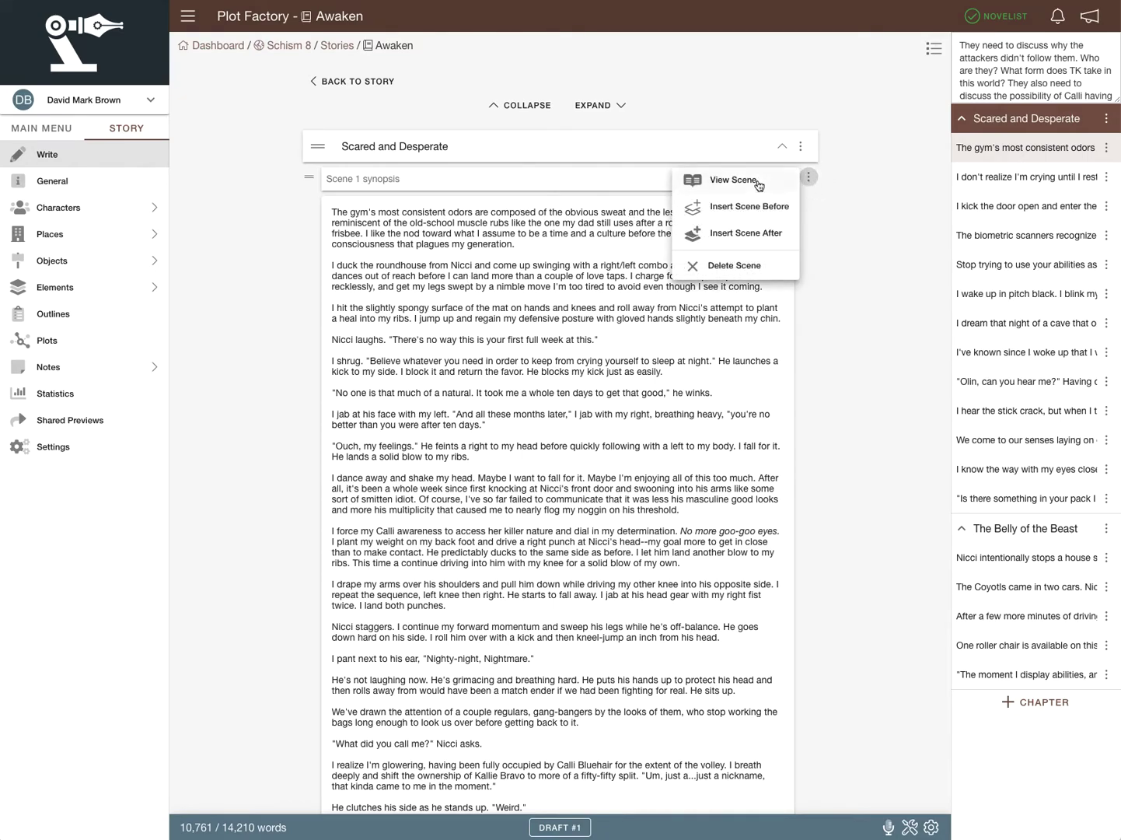
pyautogui.click(754, 180)
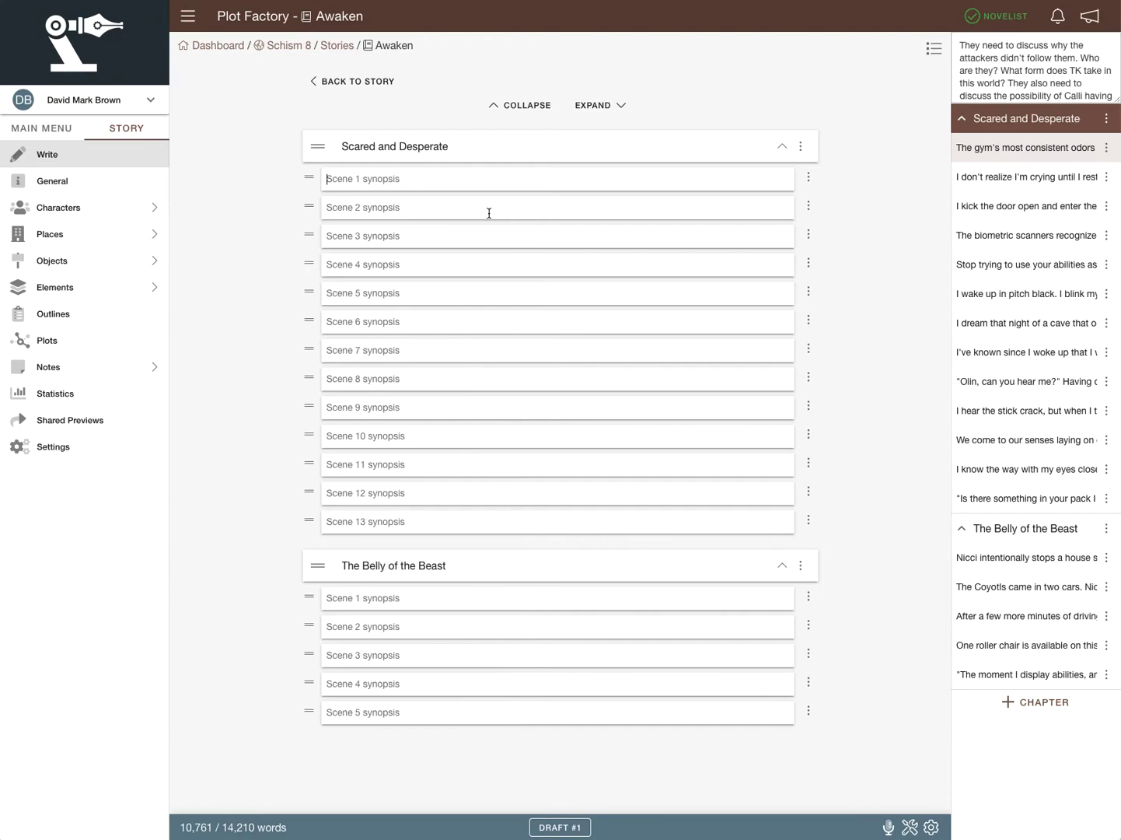
# - View the Scared and Desperate chapter's options for adding a scene or deleting the chapter and close them
pyautogui.scroll(-1, 489, 213)
pyautogui.scroll(1, 489, 213)
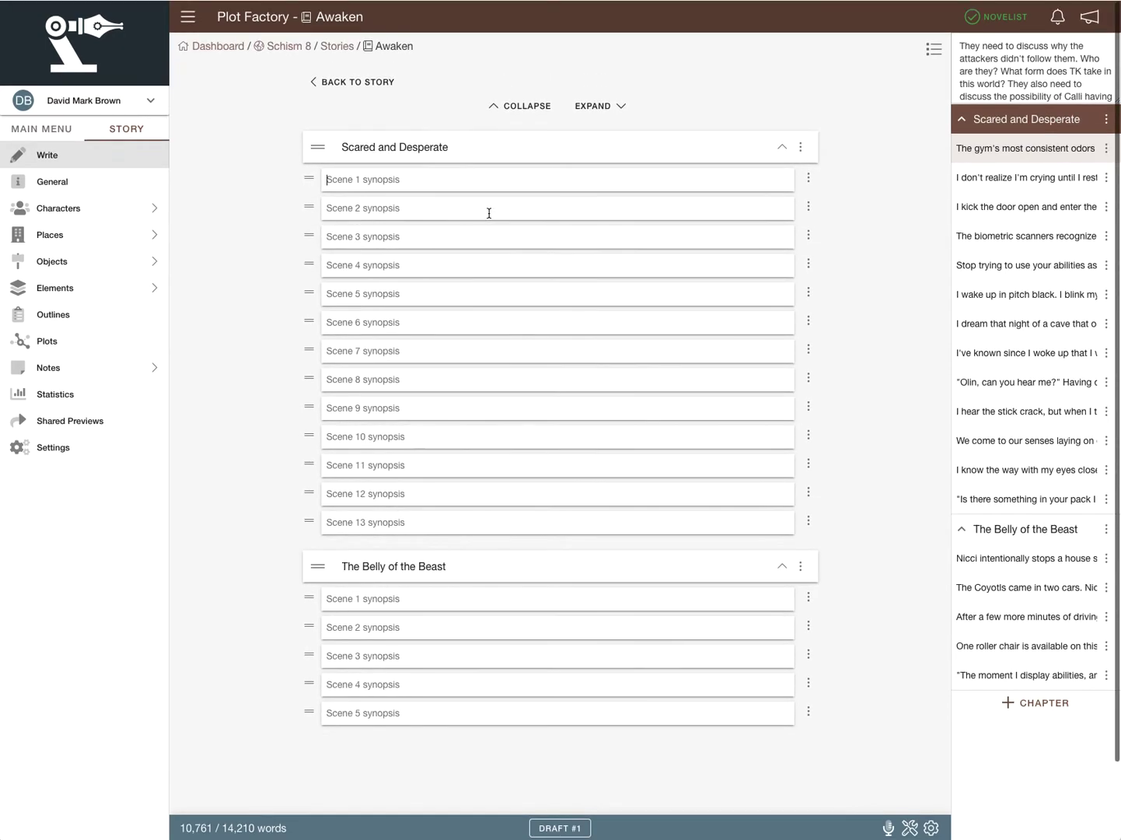
pyautogui.click(483, 151)
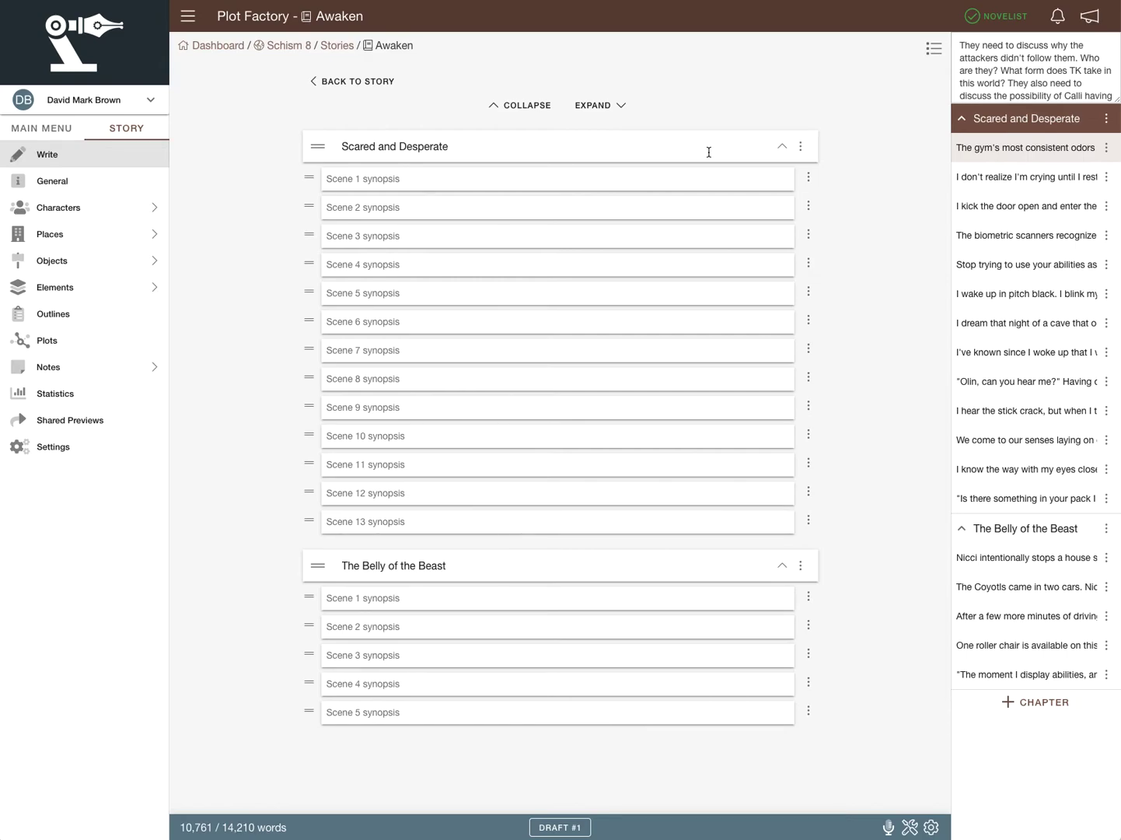
pyautogui.click(801, 148)
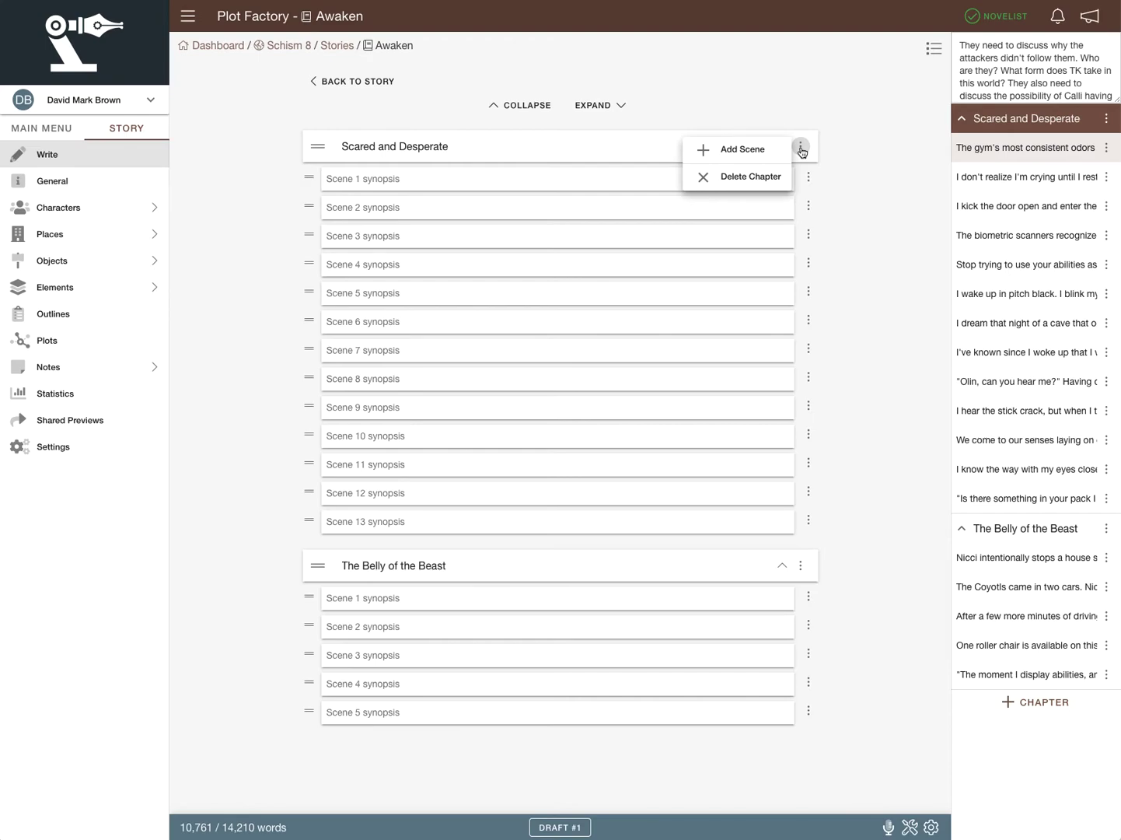
pyautogui.click(783, 109)
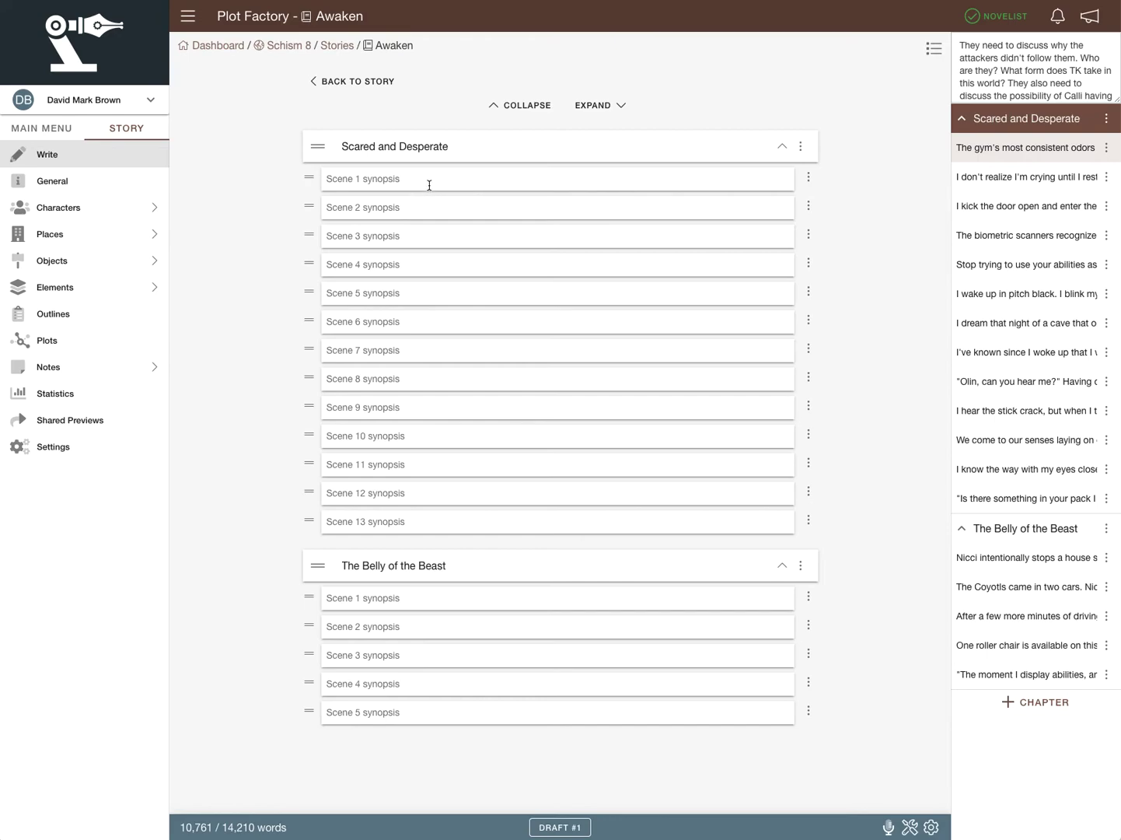
# - Move Scene 1 below Scene 2 in the Scared and Desperate chapter and put it back in first place
pyautogui.moveTo(304, 177)
pyautogui.mouseDown()
pyautogui.moveTo(305, 211)
pyautogui.moveTo(308, 178)
pyautogui.mouseUp()
pyautogui.moveTo(308, 178); pyautogui.dragTo(311, 210)
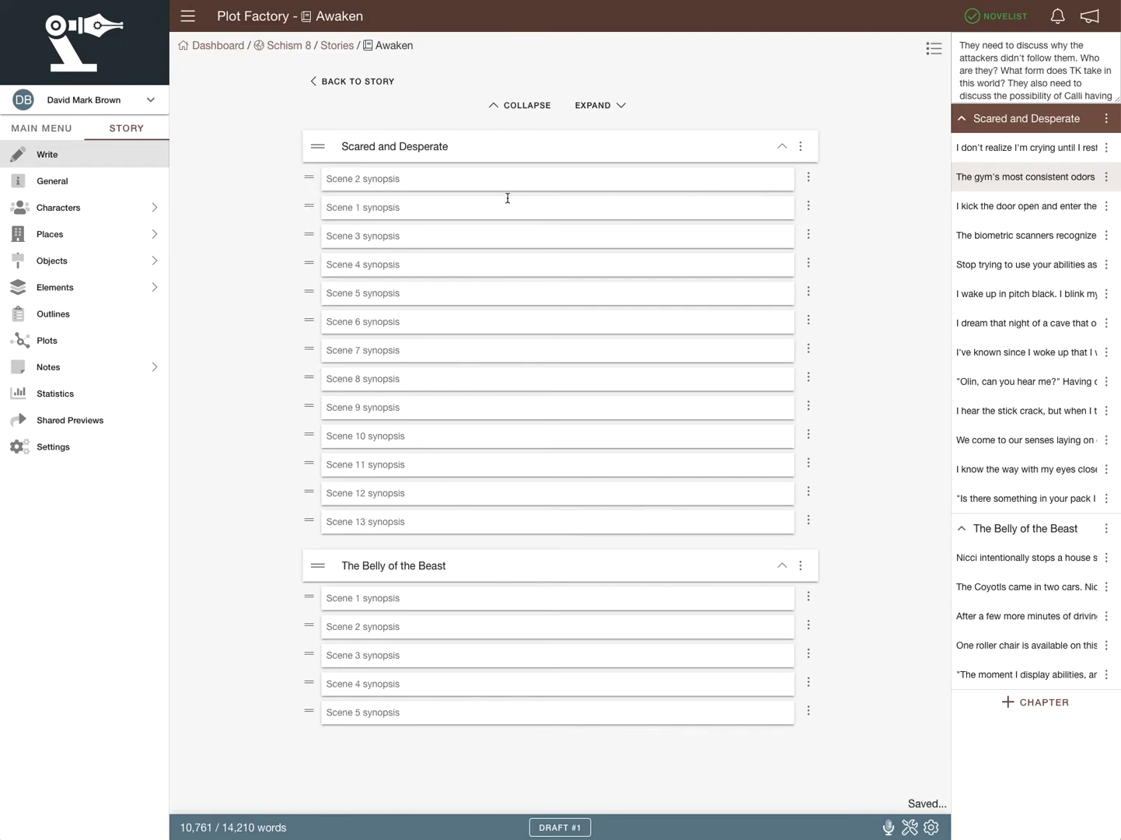
pyautogui.moveTo(308, 206); pyautogui.dragTo(313, 181)
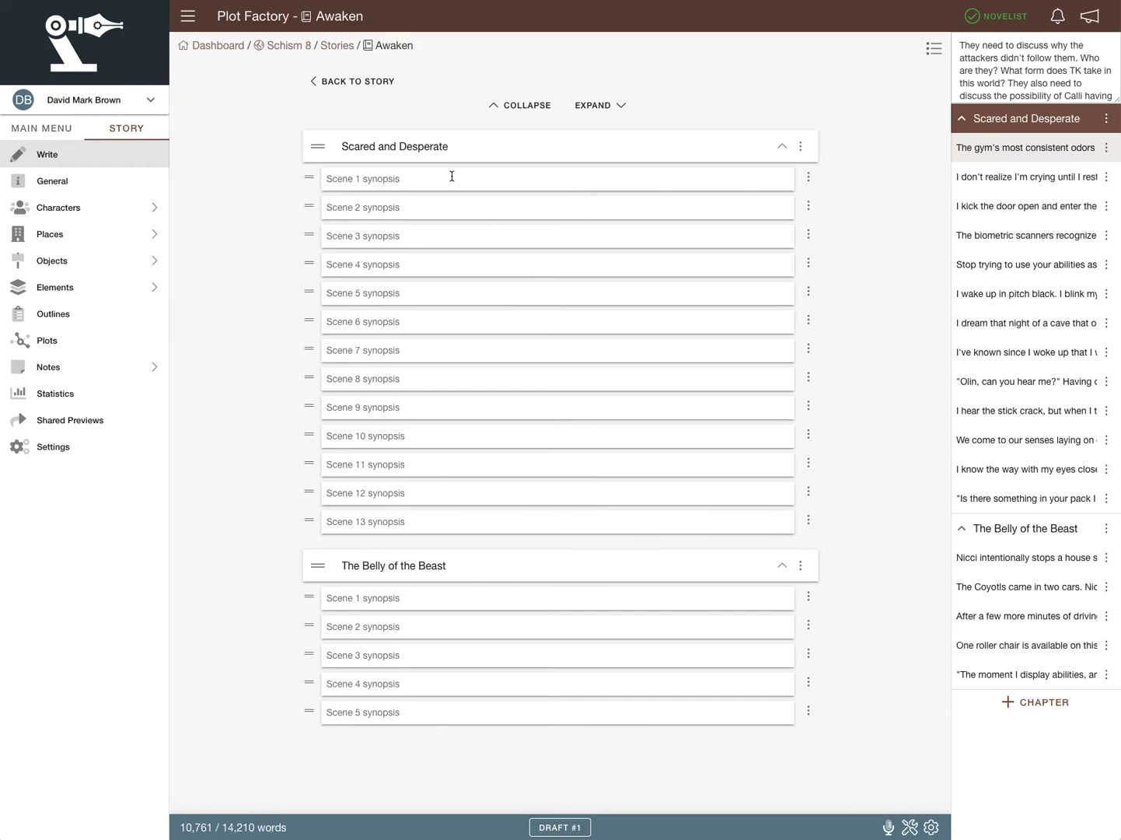
# - Leave Beats Mode and look through the "Green Ones, Season 3" plot, from the Season 3 notes to the Episode 1 scenes
pyautogui.scroll(-2, 435, 239)
pyautogui.click(348, 84)
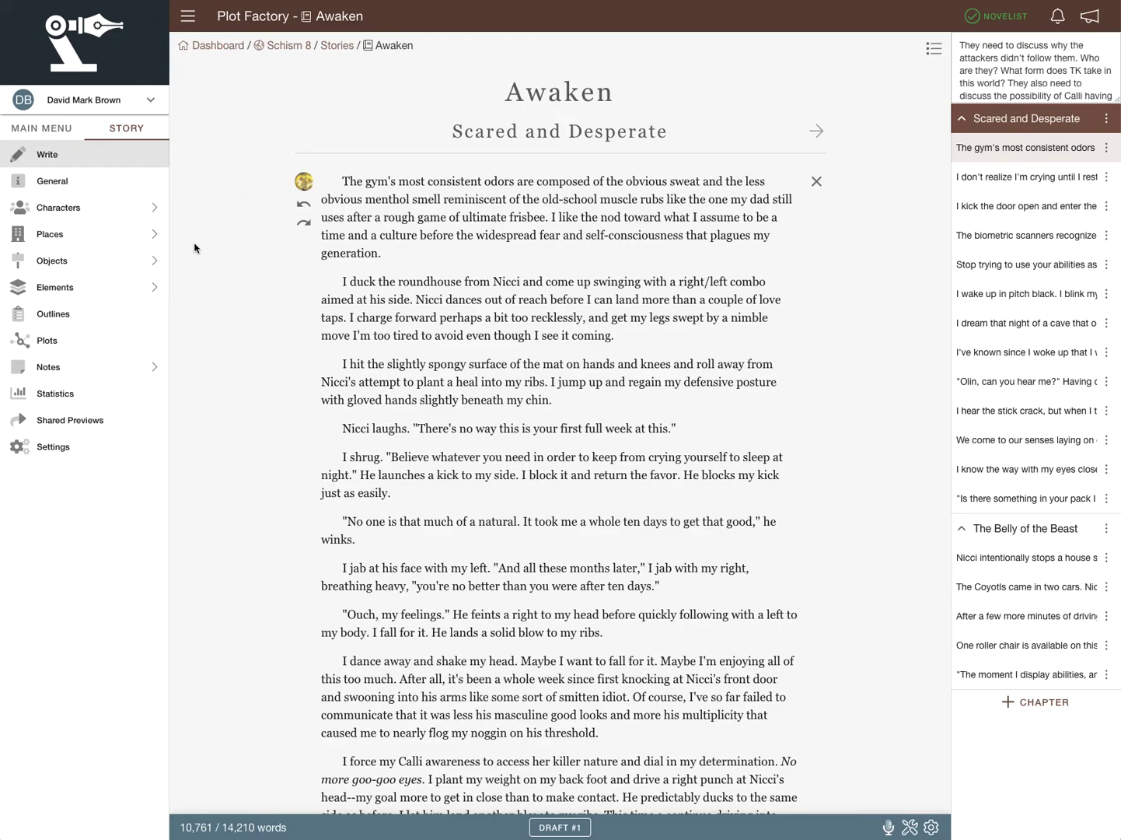
pyautogui.click(47, 347)
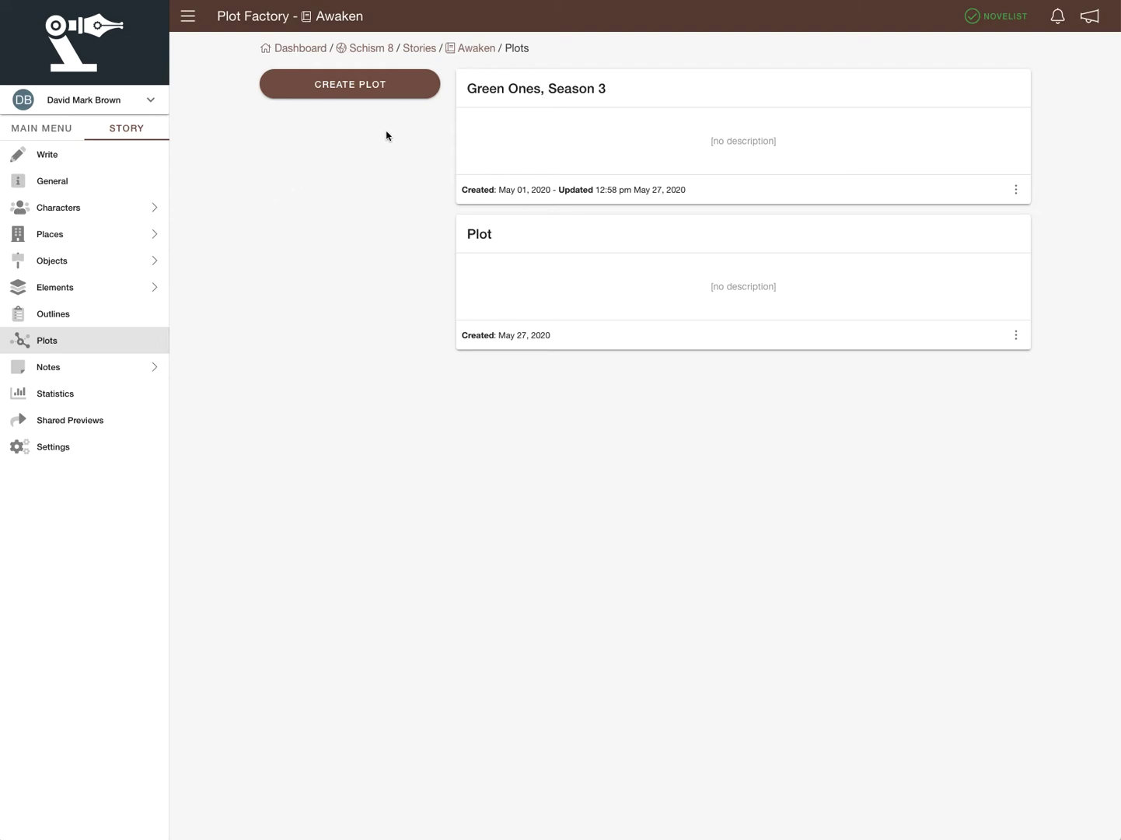
pyautogui.click(548, 93)
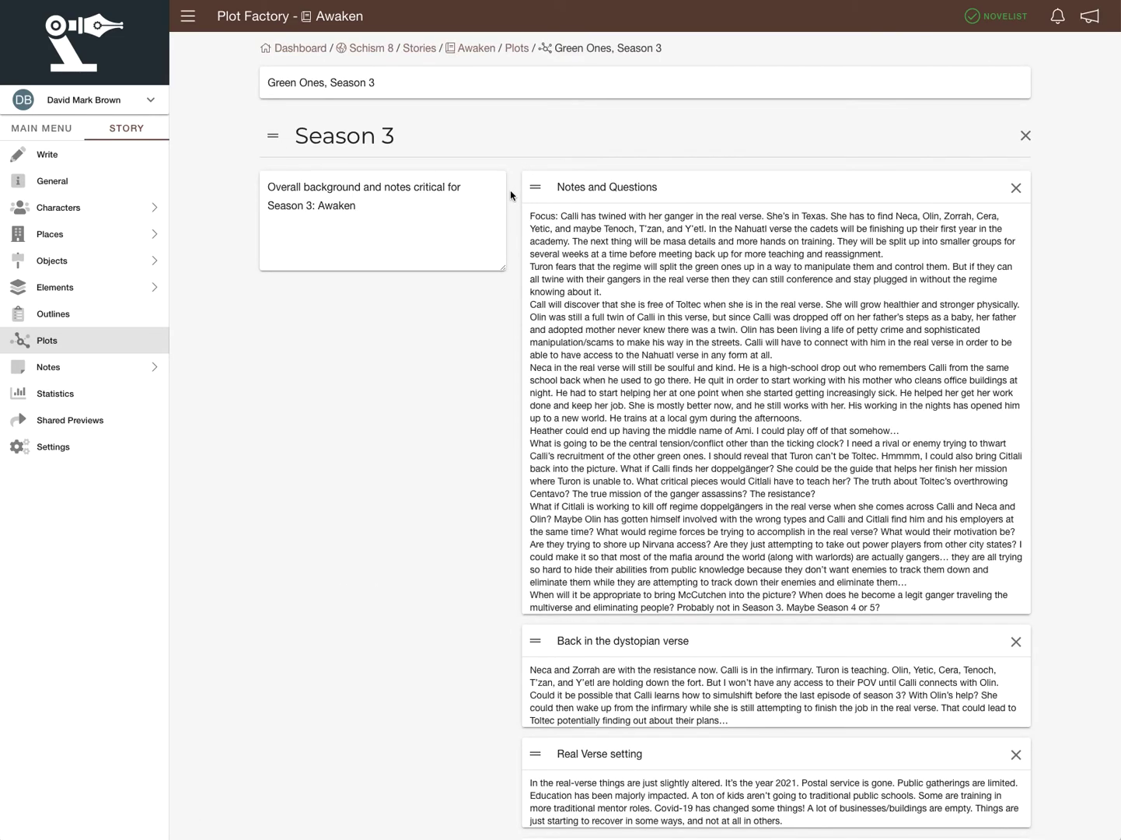
pyautogui.scroll(-1, 510, 196)
pyautogui.scroll(-1, 510, 196)
pyautogui.scroll(-2, 510, 196)
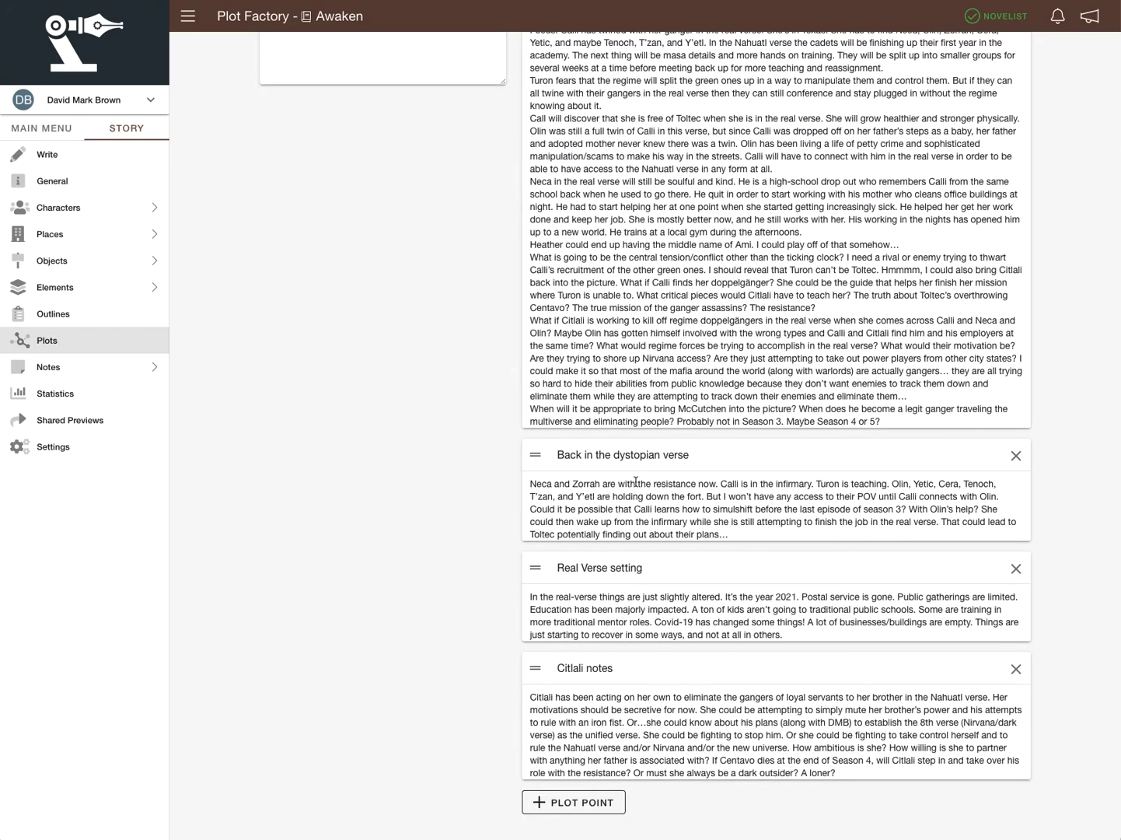
pyautogui.scroll(-10, 640, 480)
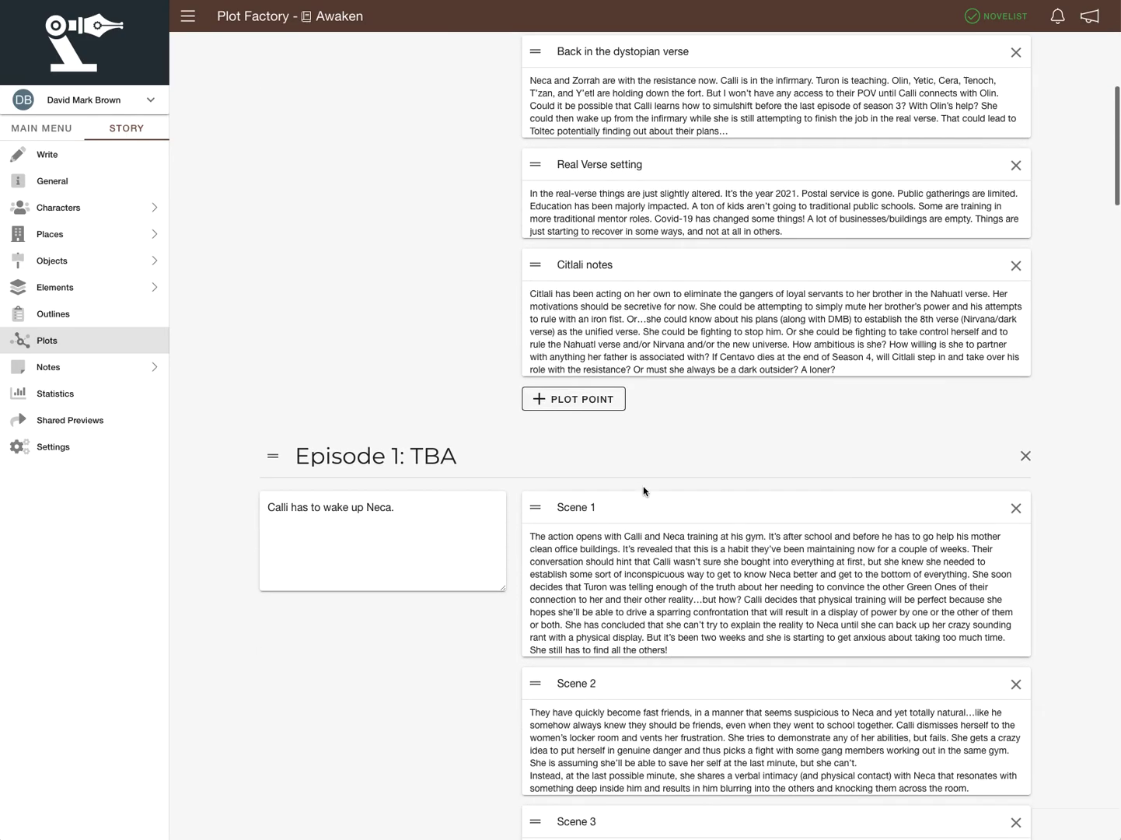
pyautogui.scroll(-9, 617, 597)
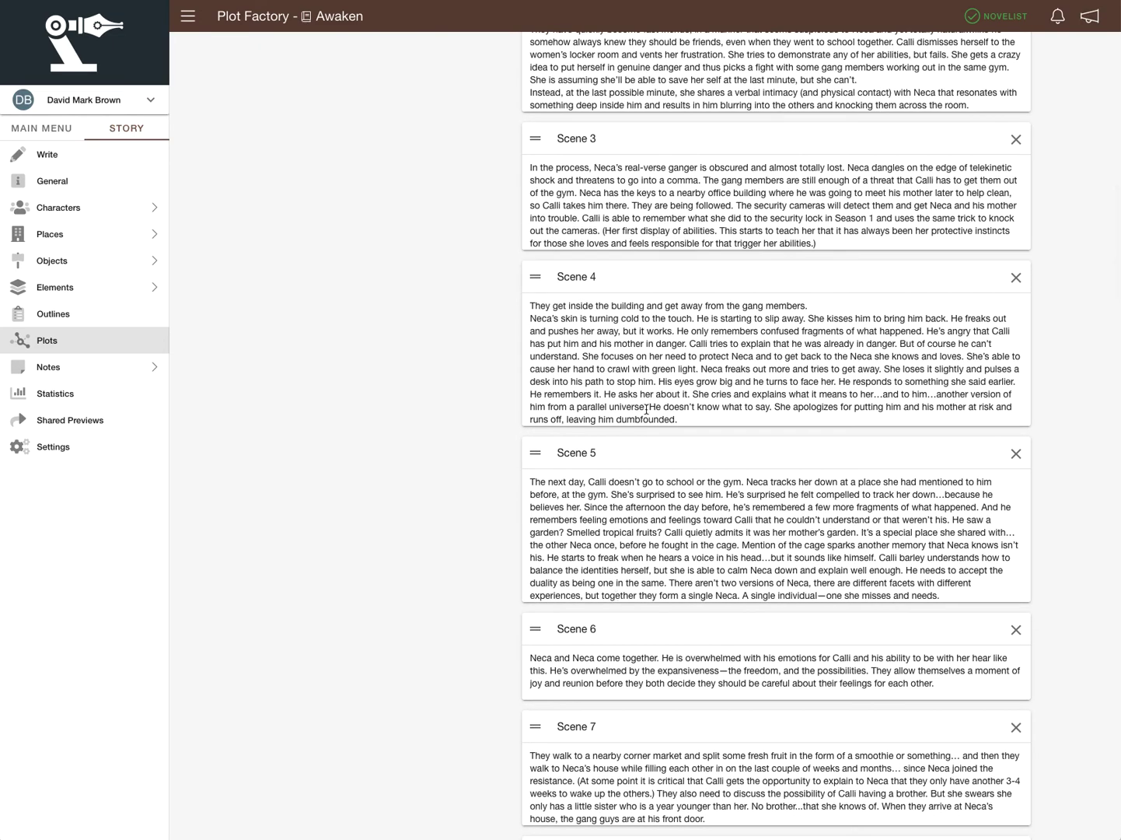
pyautogui.scroll(1, 620, 318)
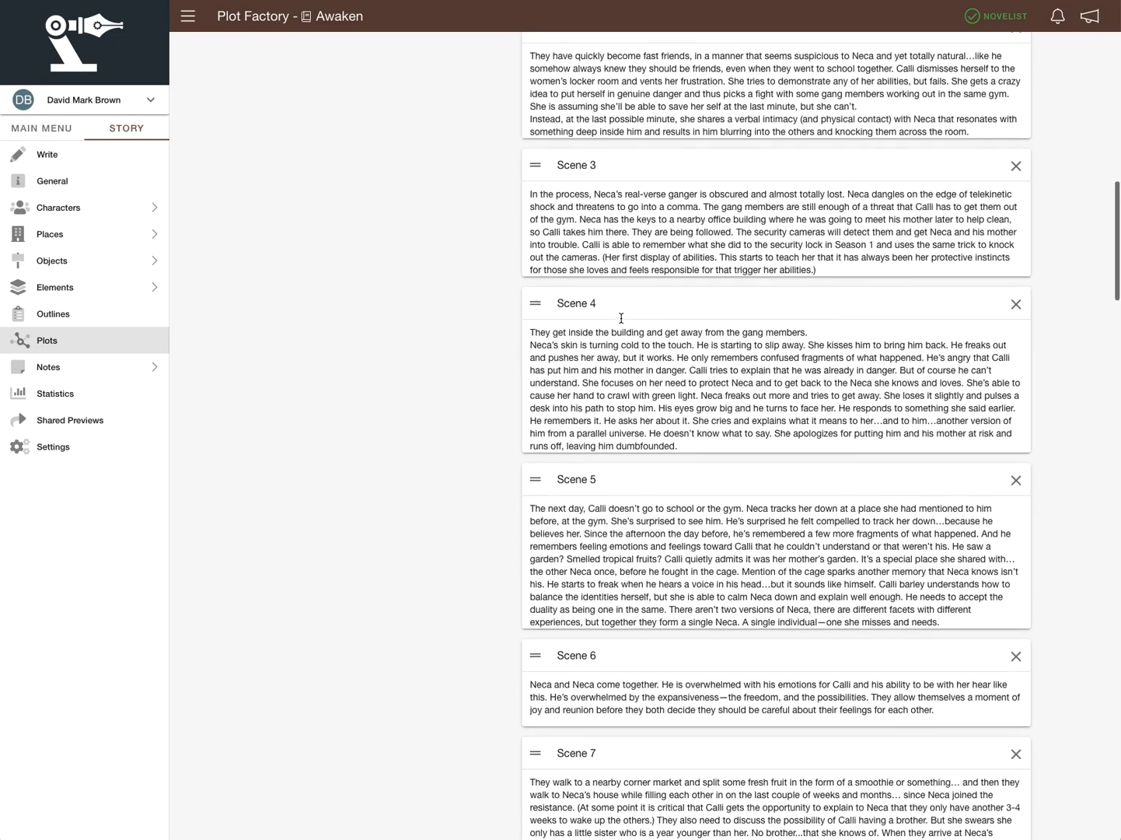
pyautogui.scroll(7, 631, 358)
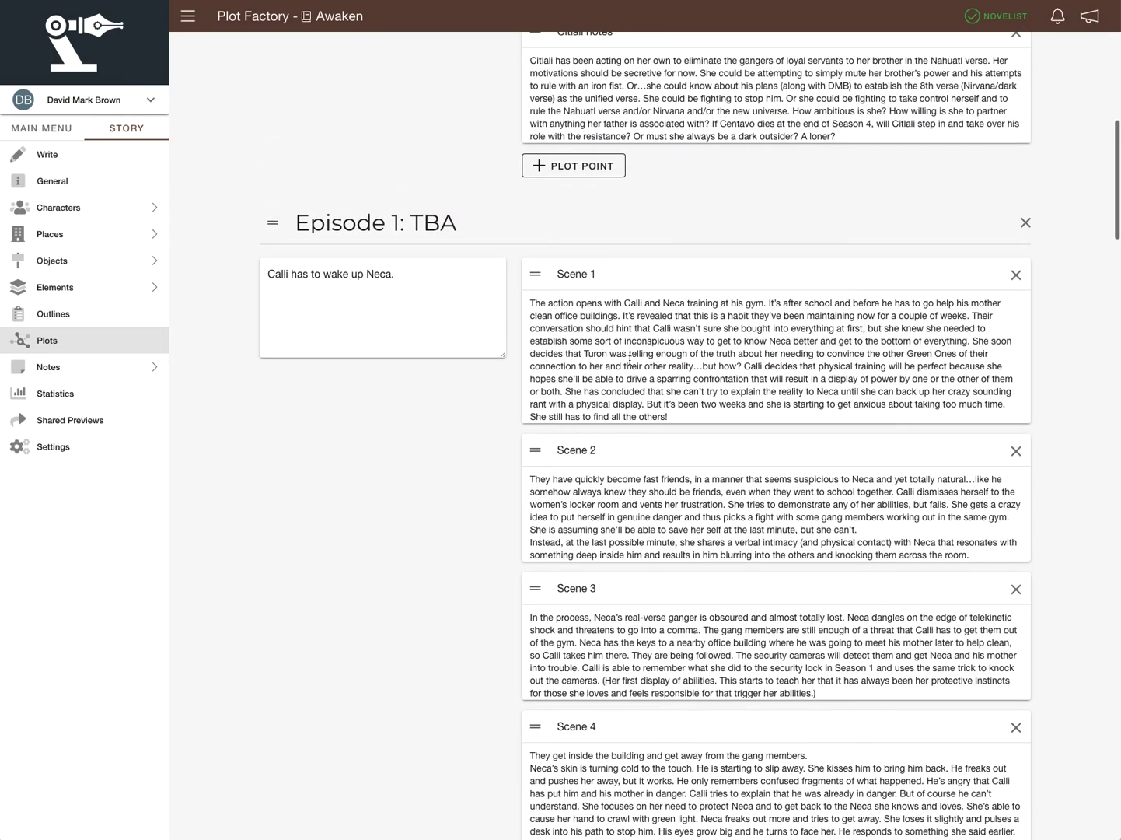
pyautogui.scroll(-5, 631, 359)
pyautogui.scroll(-11, 629, 360)
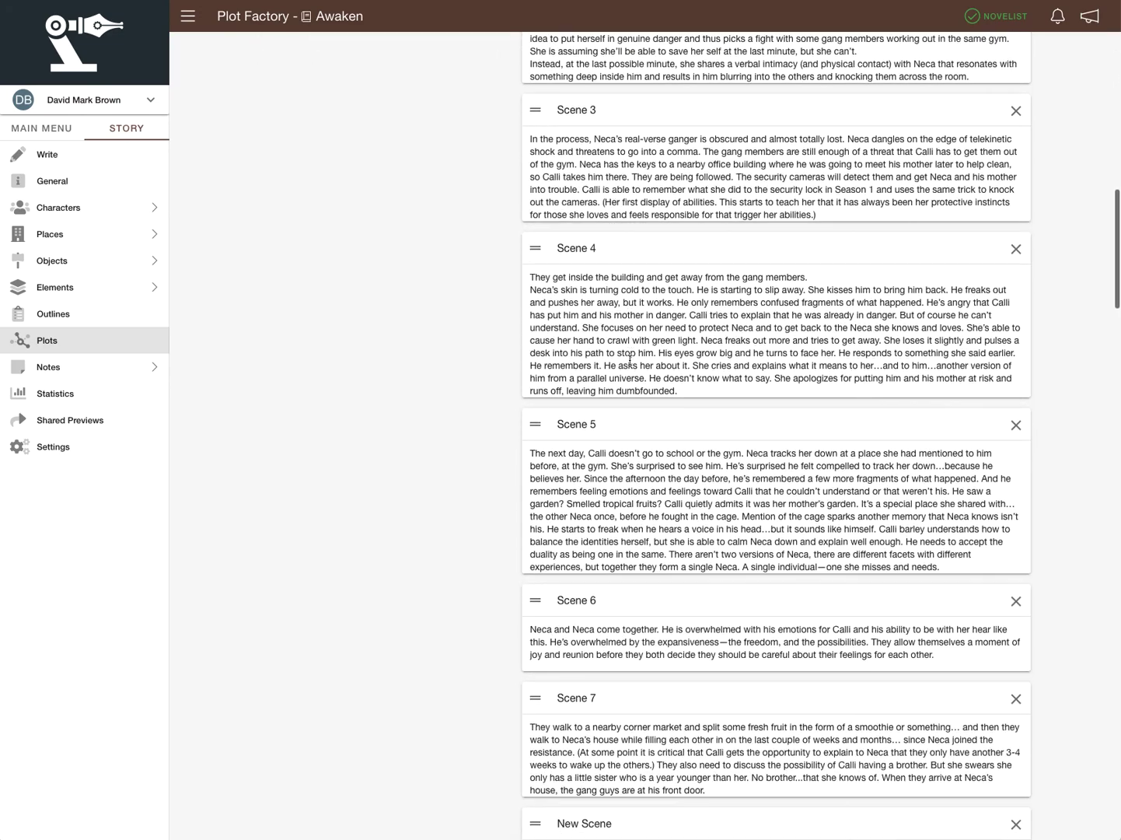
pyautogui.scroll(20, 629, 360)
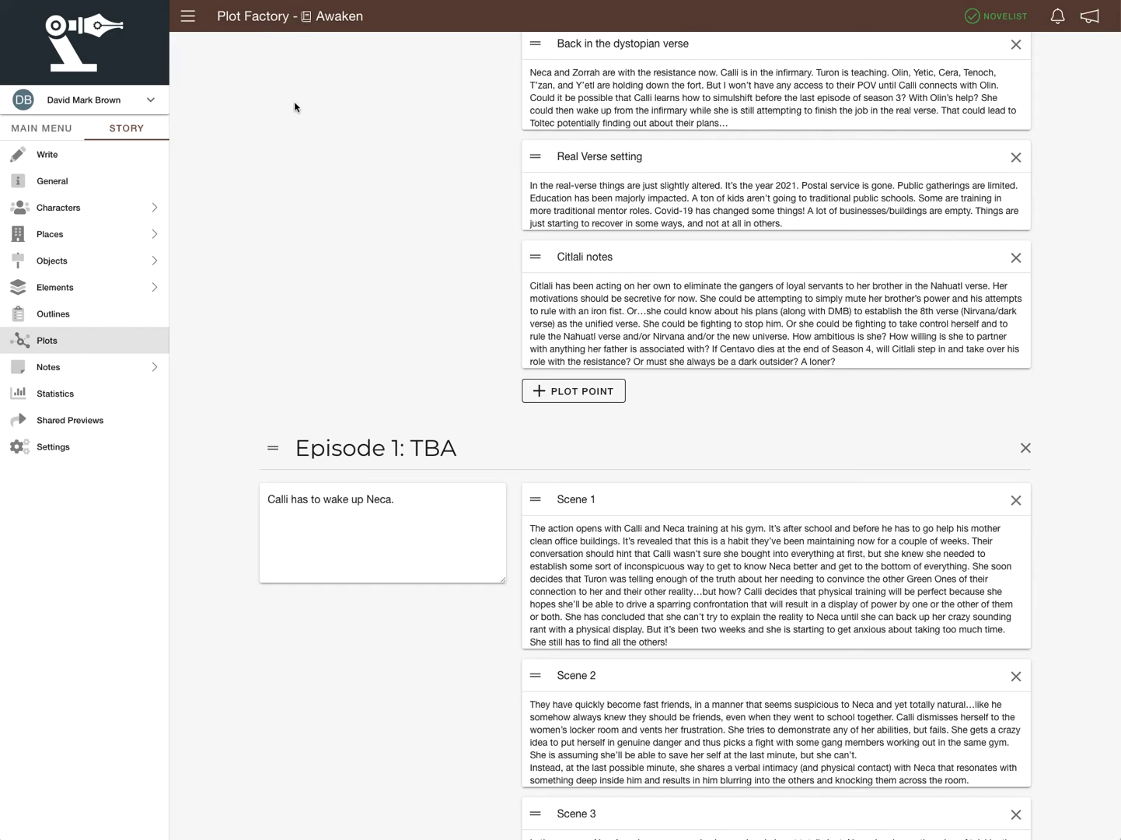
# - Return to the story editor, view the scene synopses in Beats Mode once more and go back to the story
pyautogui.click(57, 154)
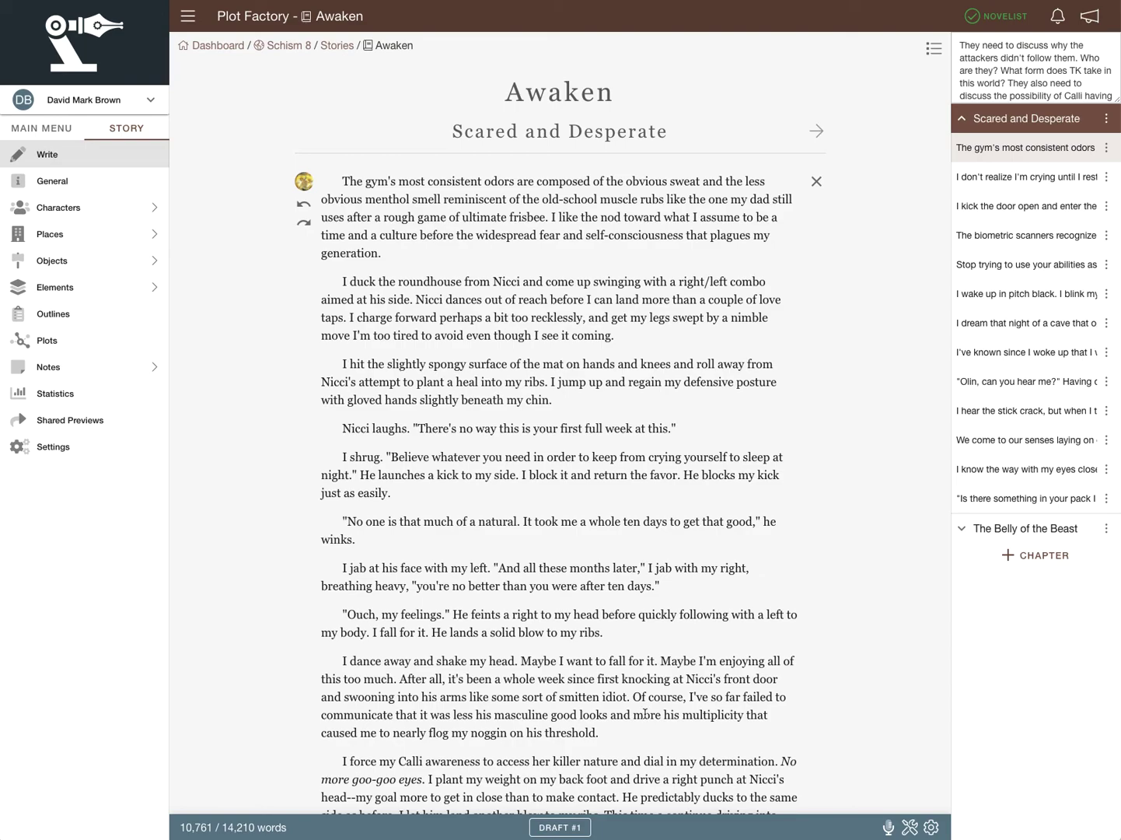
pyautogui.click(910, 826)
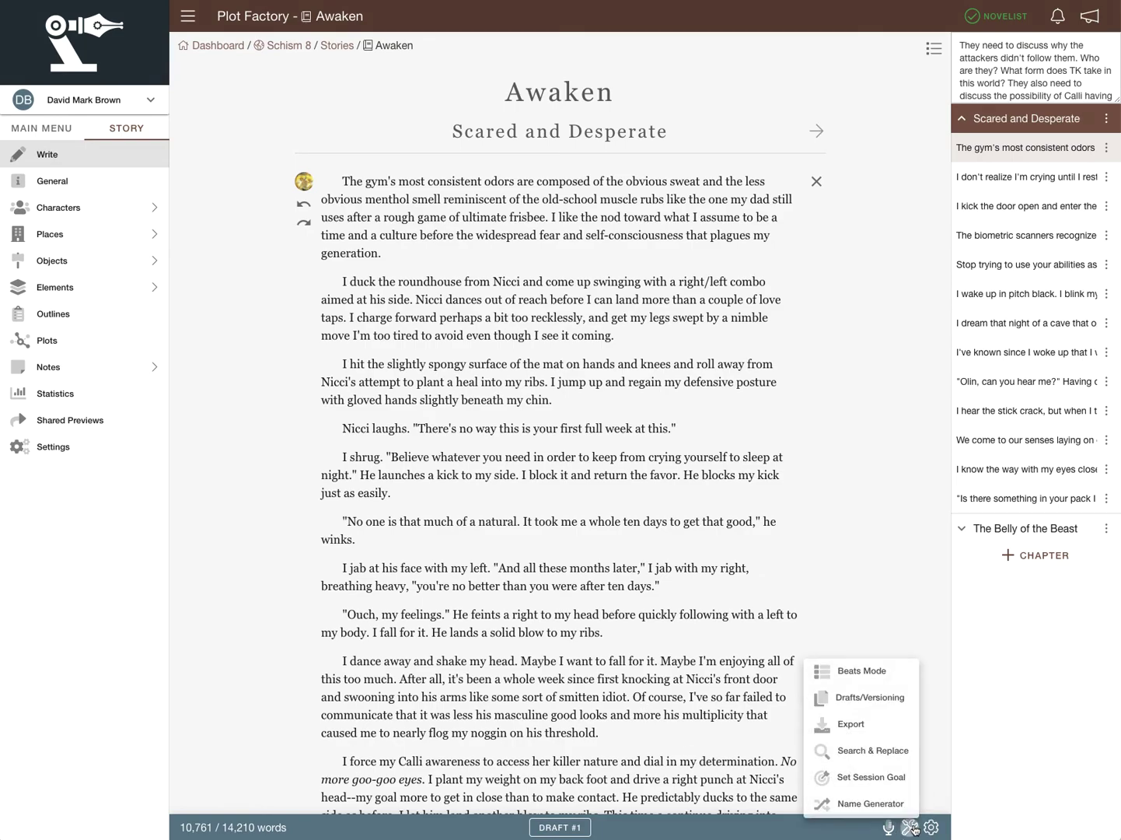
pyautogui.click(850, 673)
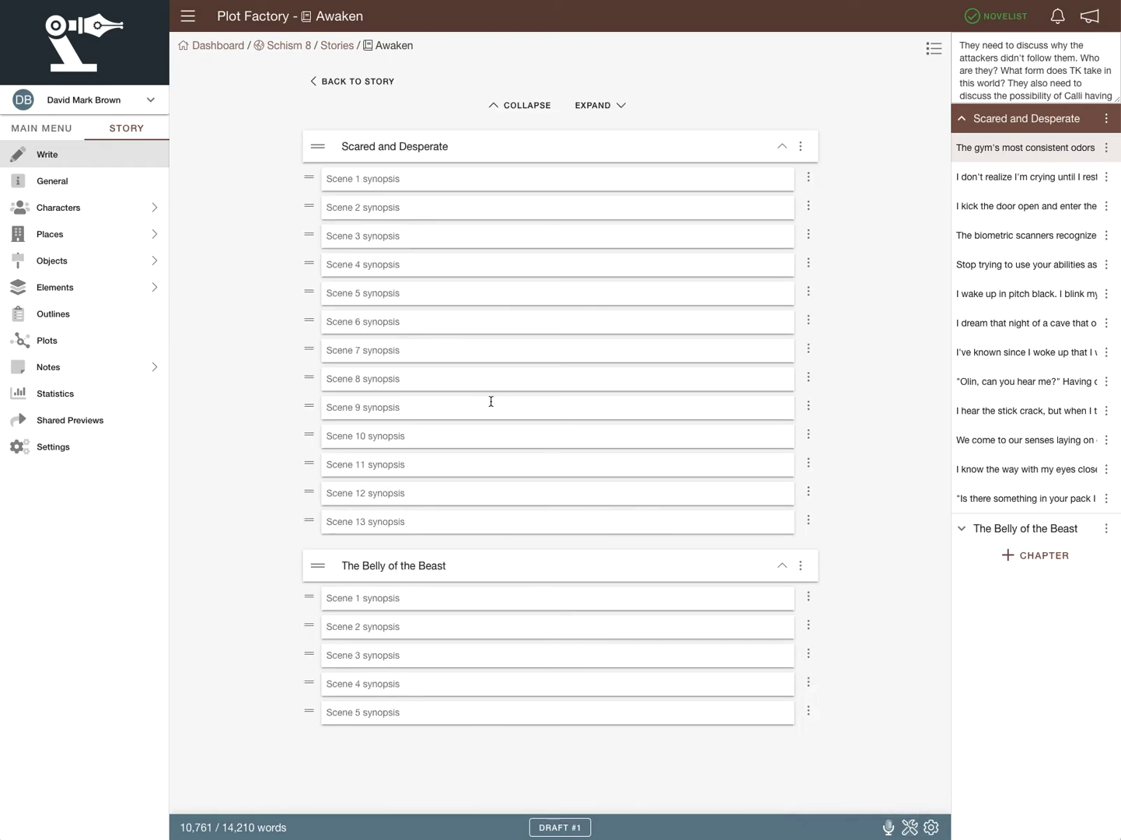
pyautogui.click(354, 82)
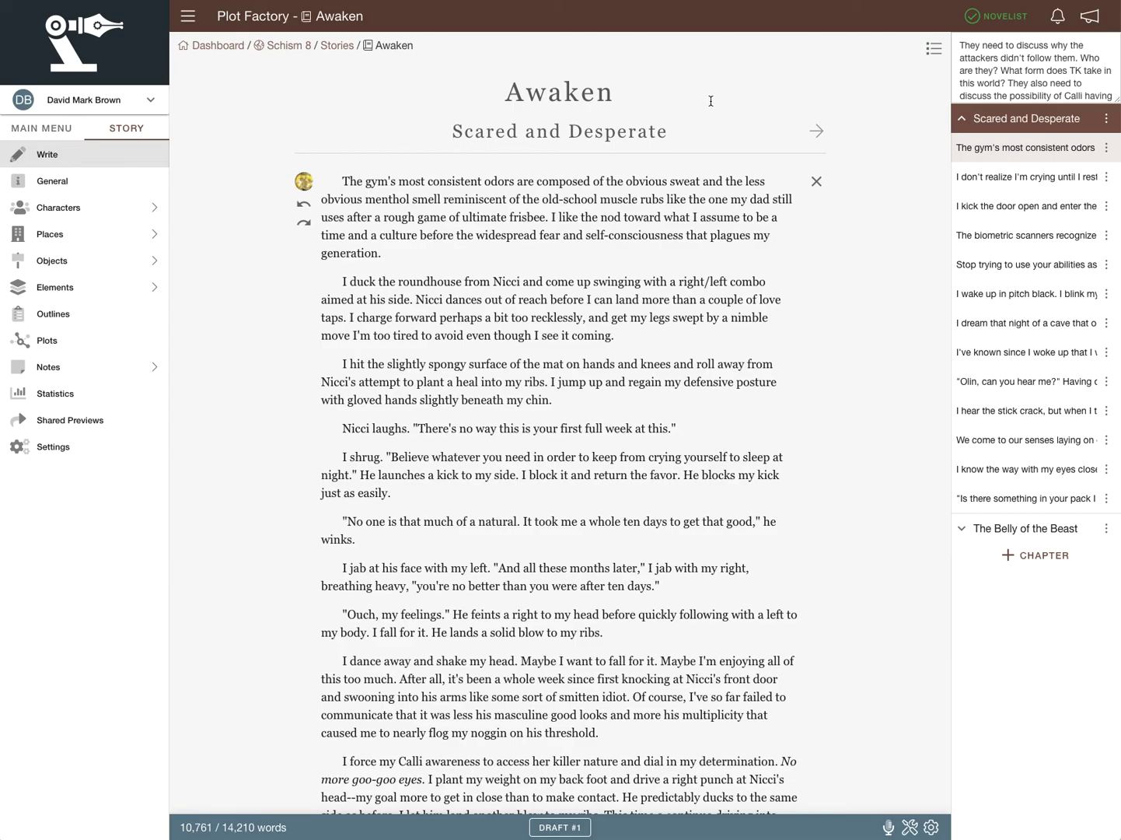
# - Skim the opening scene of Scared and Desperate and view the Awaken story's places and shared previews
pyautogui.scroll(-5, 632, 155)
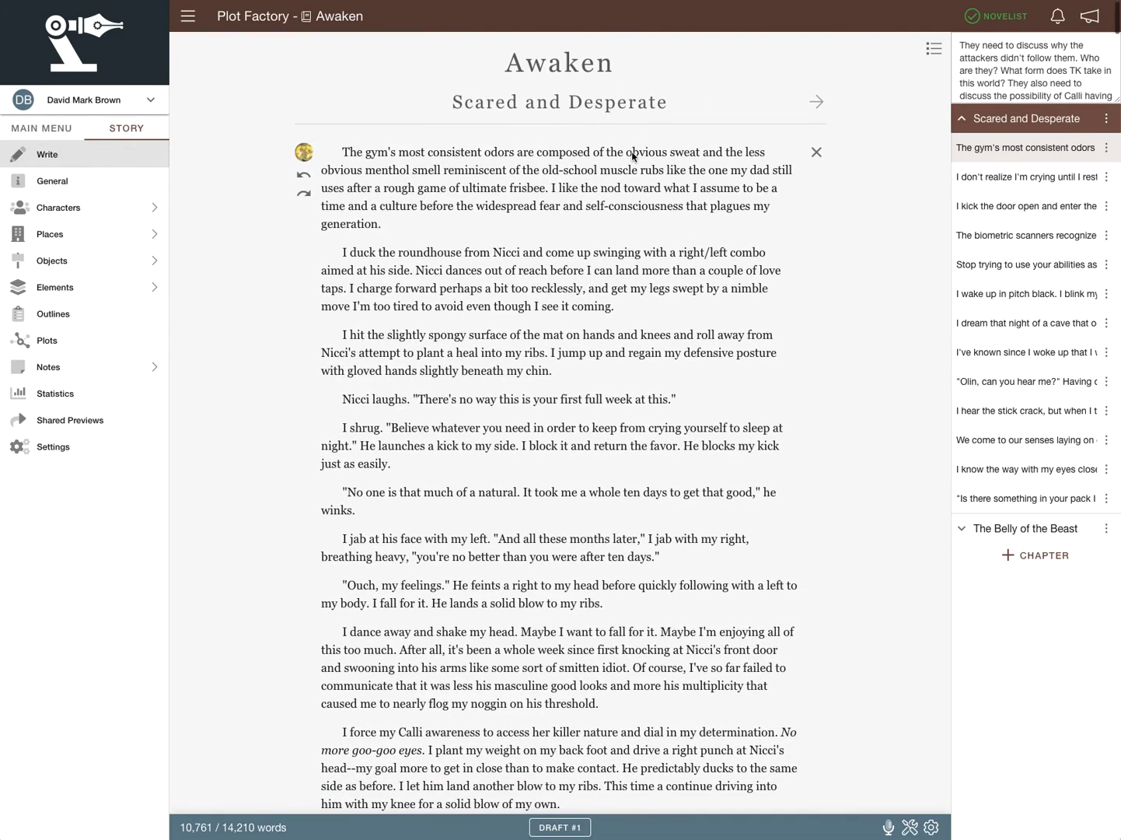
pyautogui.scroll(-1, 633, 153)
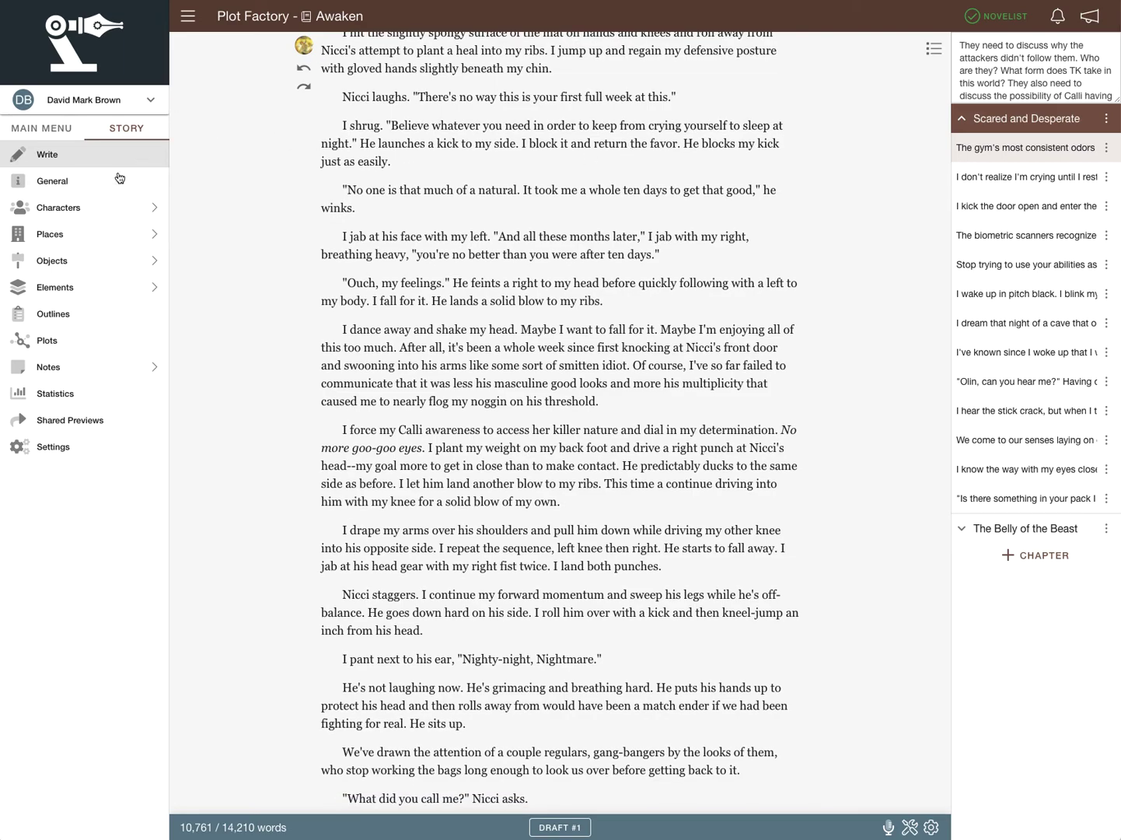
pyautogui.click(54, 239)
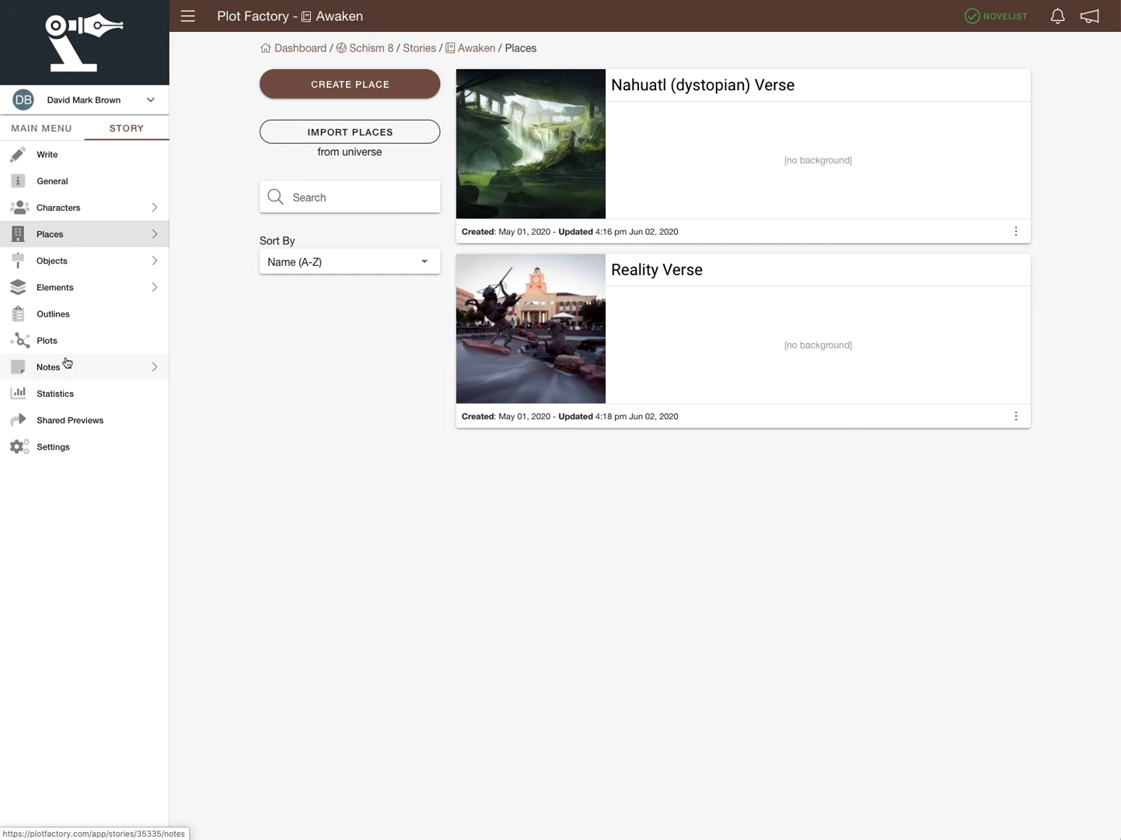
pyautogui.click(69, 421)
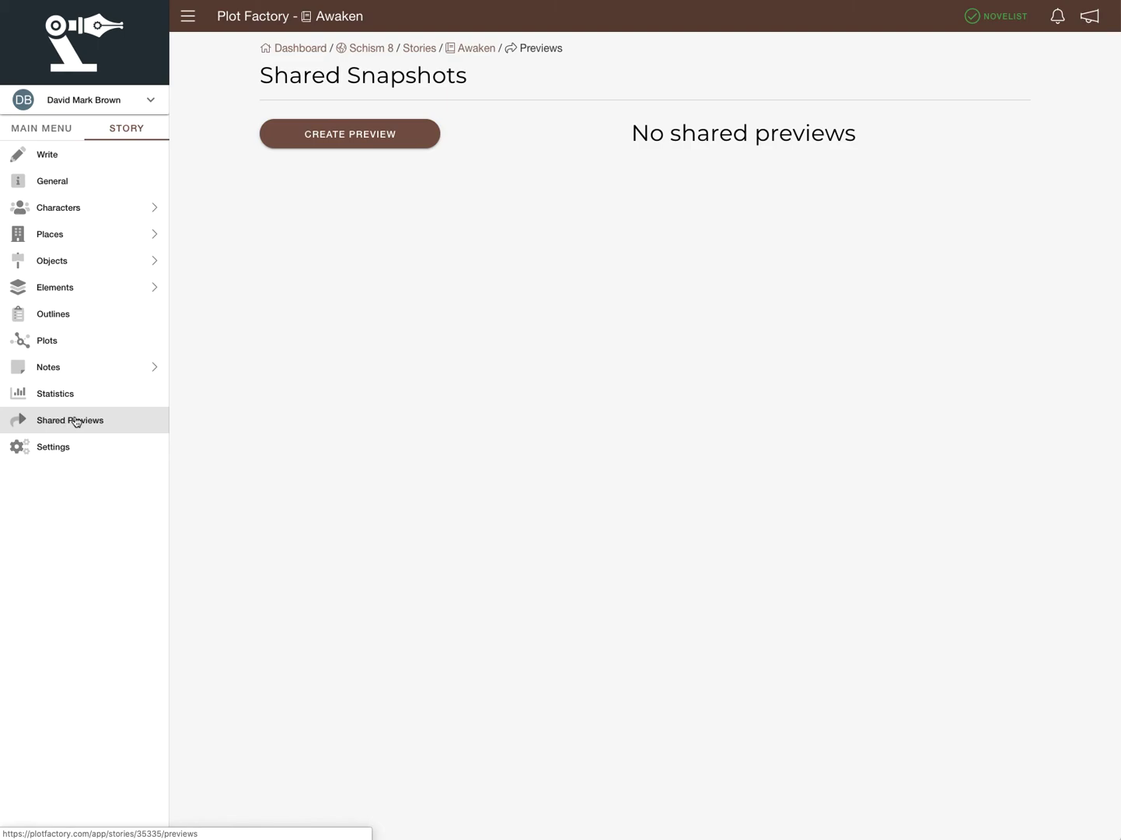
# - Compare the general sections for universes, stories, character sheets and questionnaires with the Awaken story's own sections
pyautogui.click(55, 132)
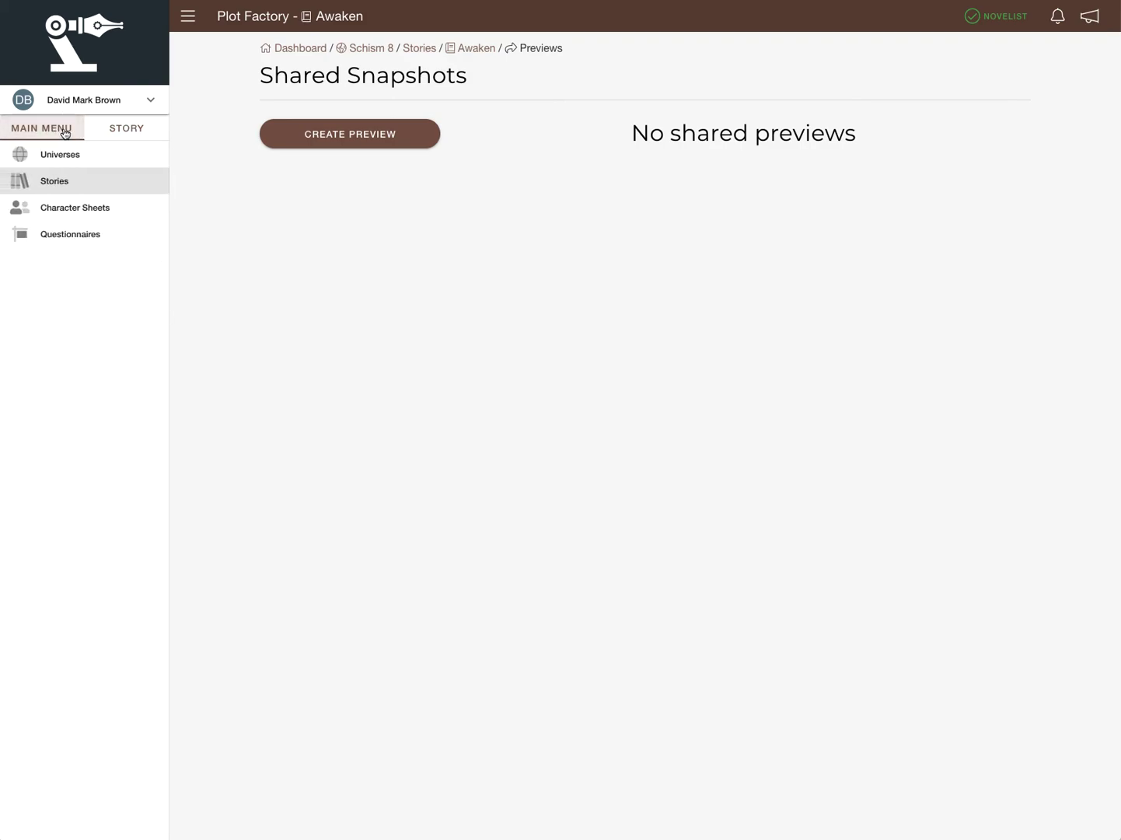
pyautogui.click(119, 132)
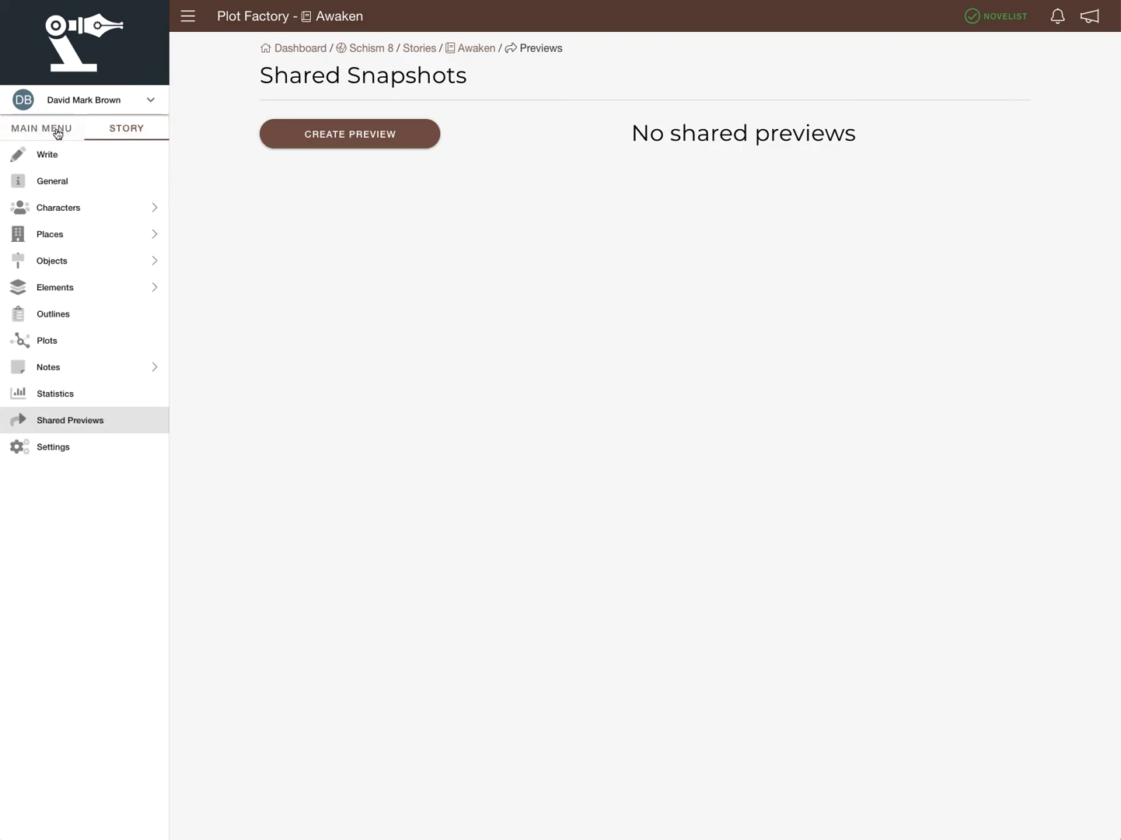
pyautogui.click(52, 132)
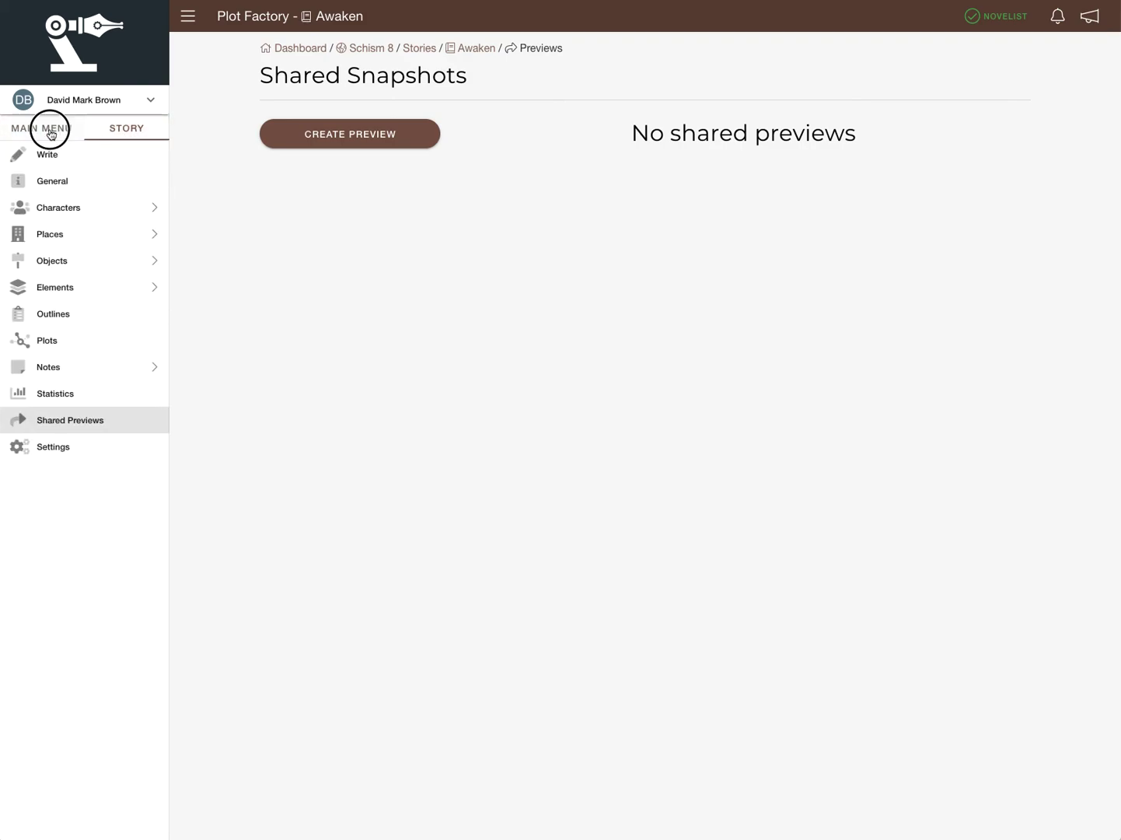
pyautogui.click(122, 132)
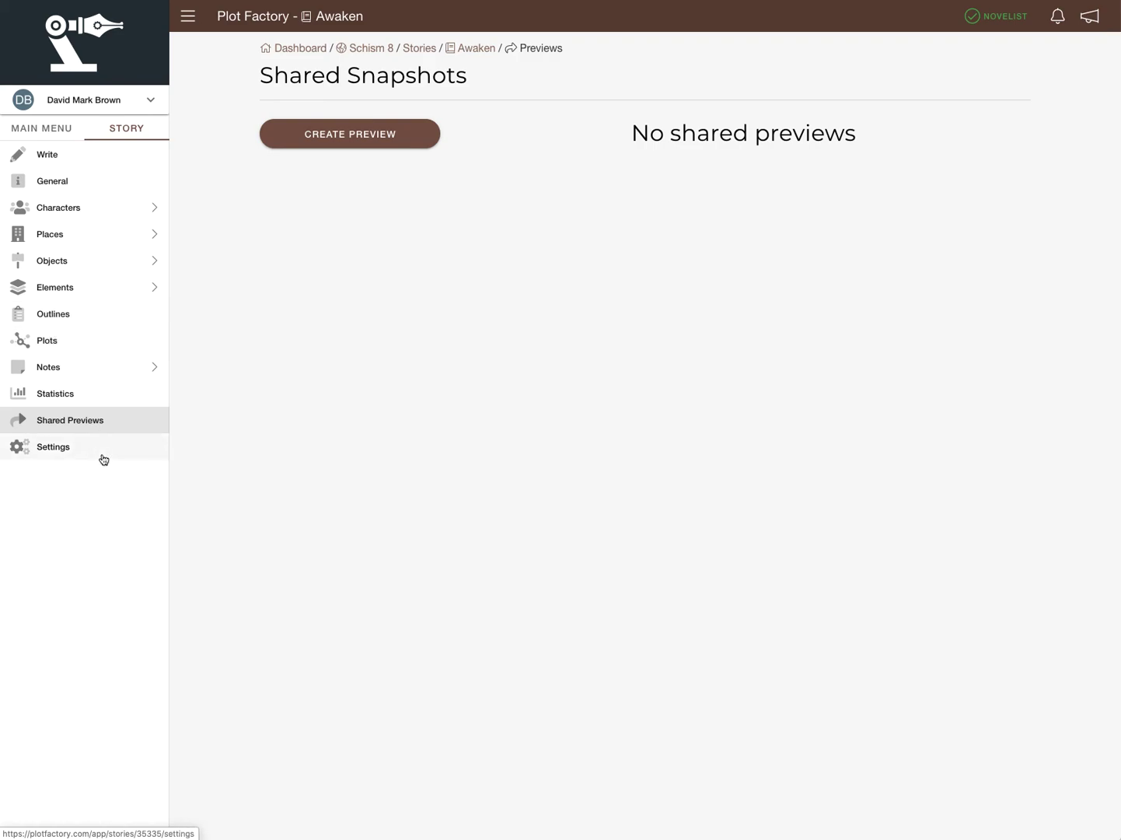
# - Return to the story text, skim the Scared and Desperate chapter and go to its last scene, "Is there something in your pack"
pyautogui.click(72, 166)
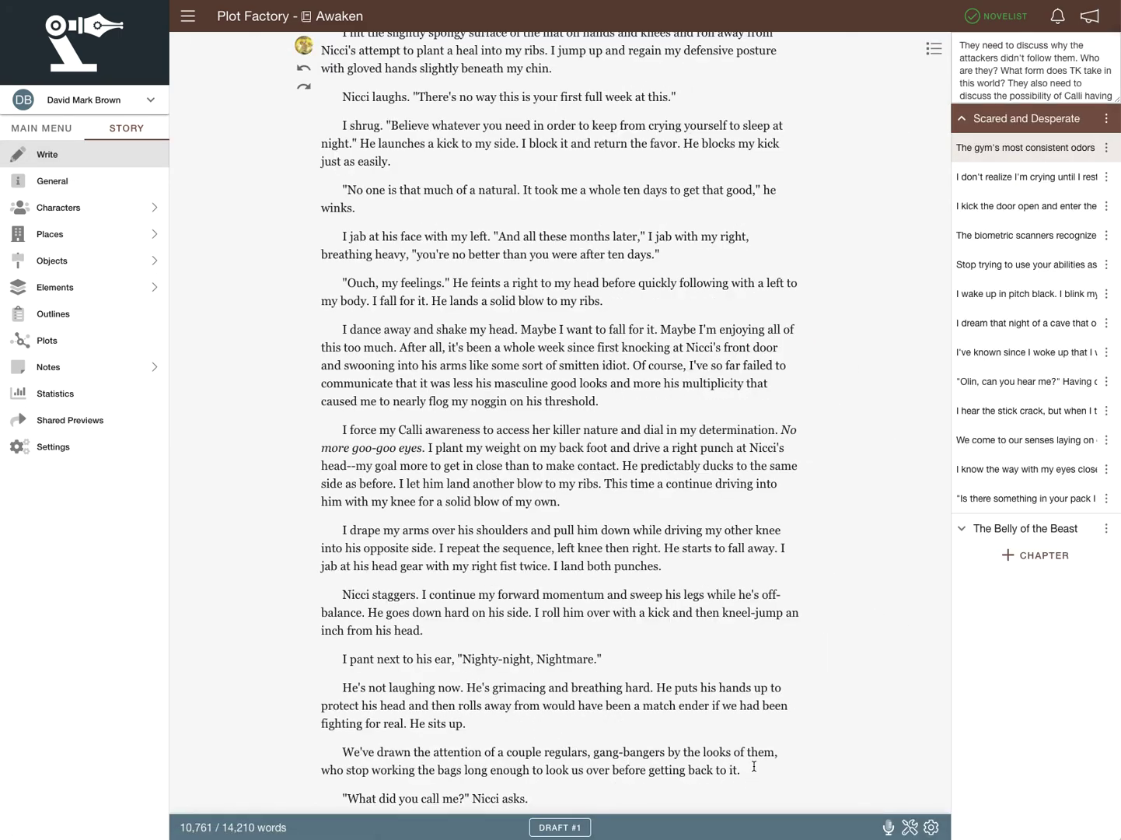
pyautogui.scroll(-3, 757, 764)
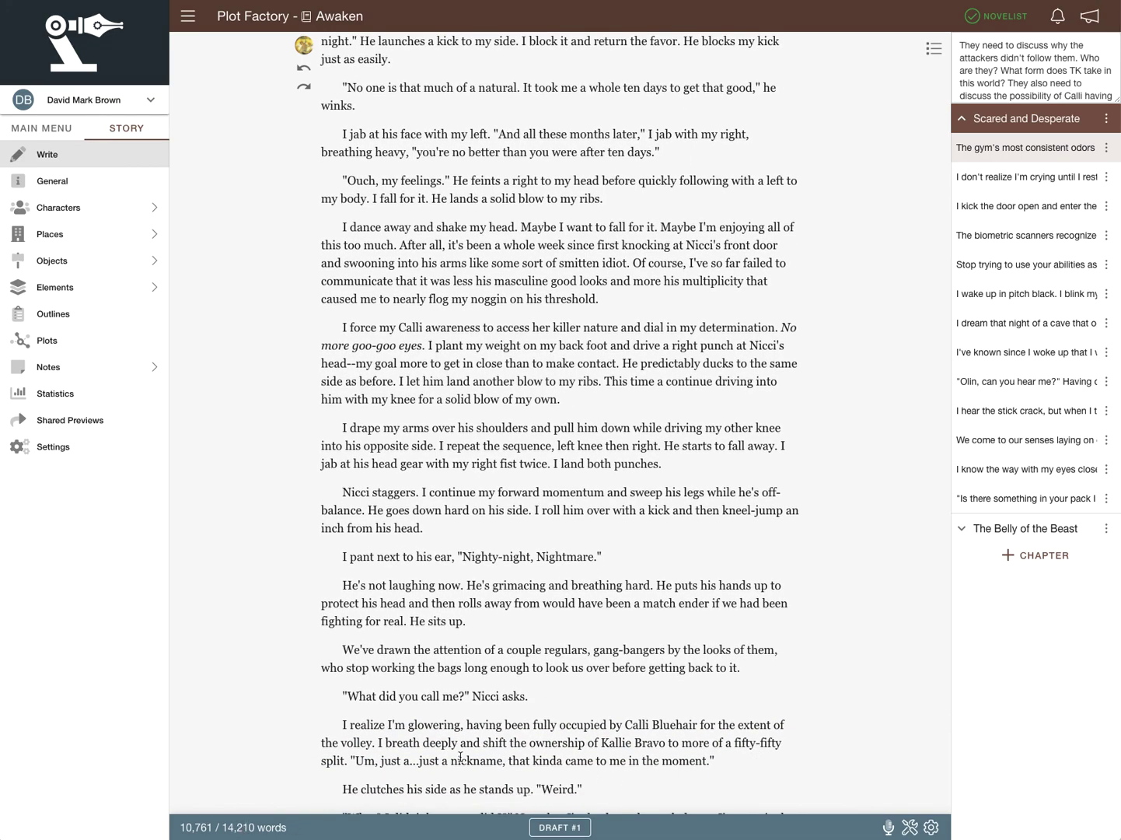
pyautogui.scroll(-15, 495, 741)
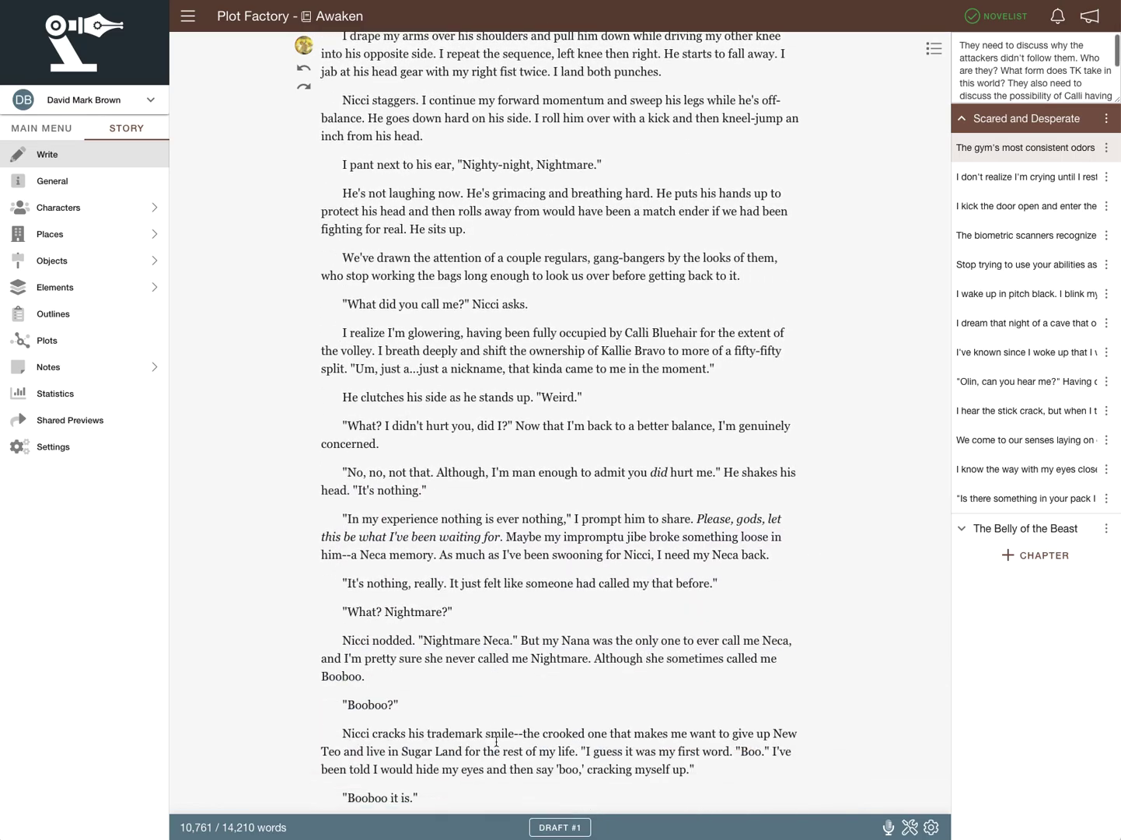
pyautogui.scroll(-15, 496, 741)
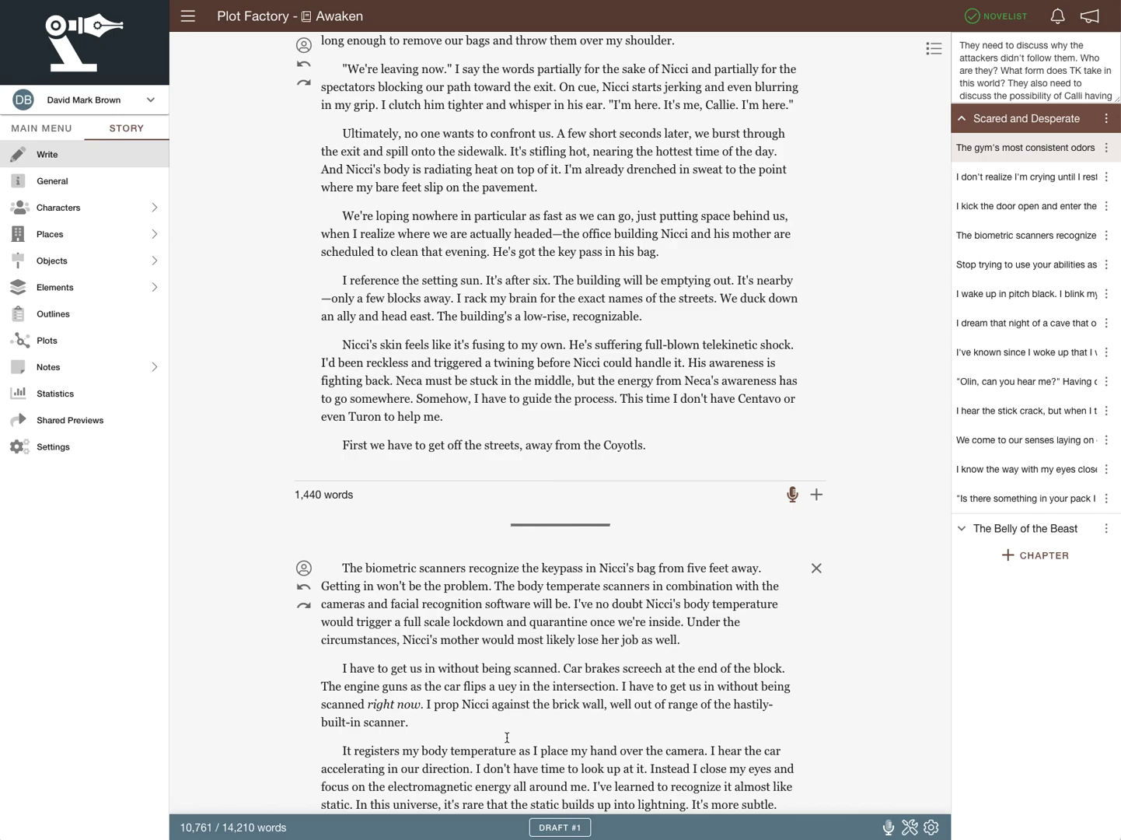
pyautogui.click(983, 500)
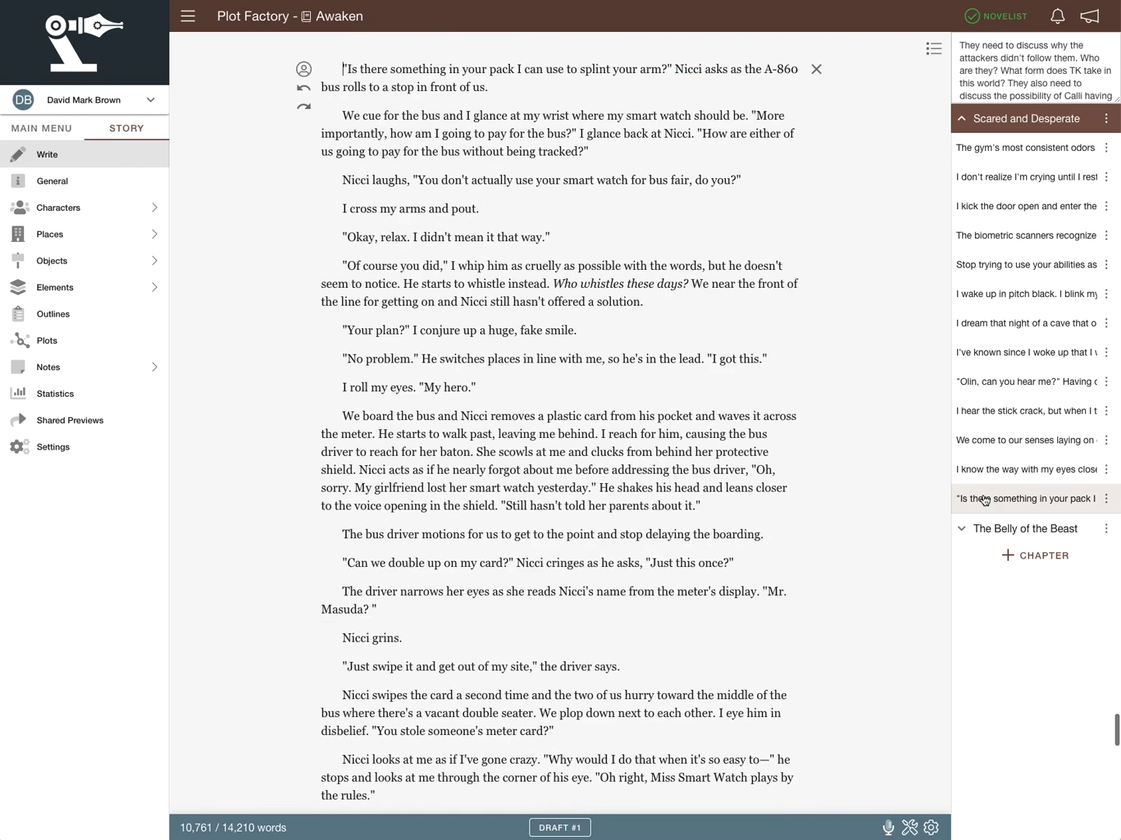
# - Open The Belly of the Beast chapter, expand its scene list and go to its last scene, "The moment I display abilities"
pyautogui.click(980, 529)
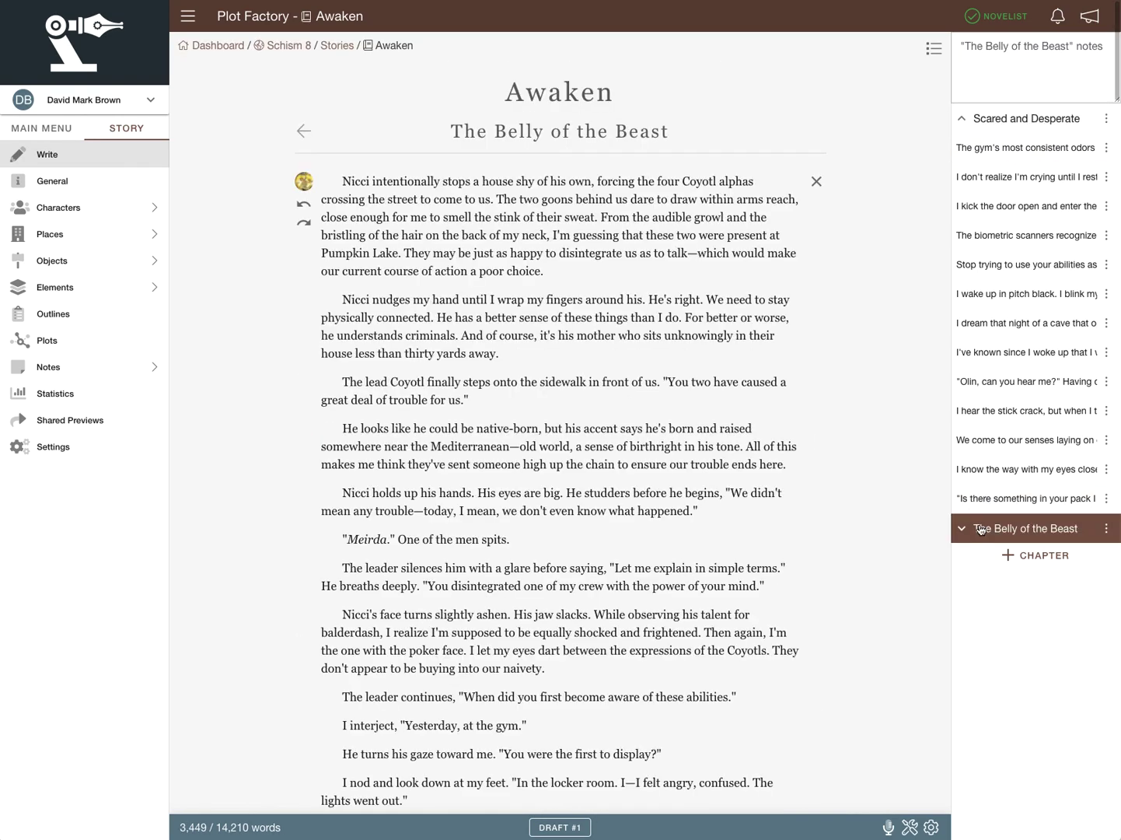
pyautogui.click(965, 529)
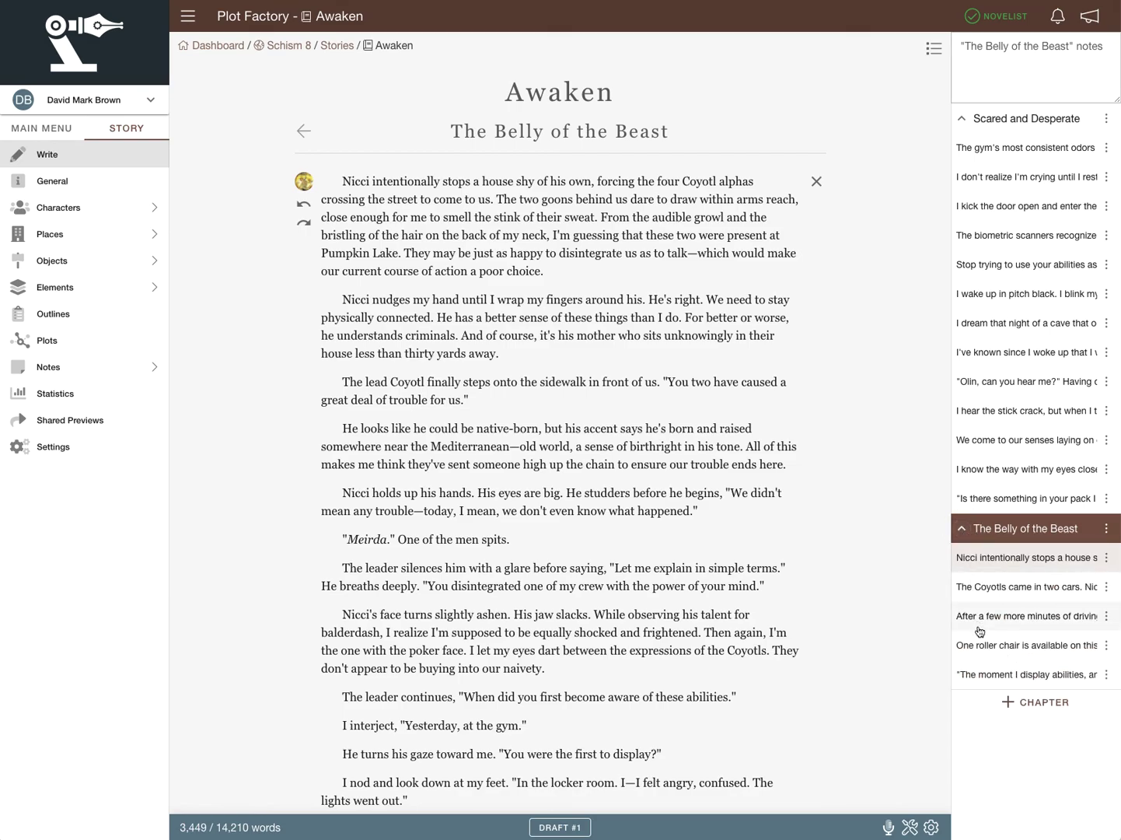
pyautogui.click(984, 675)
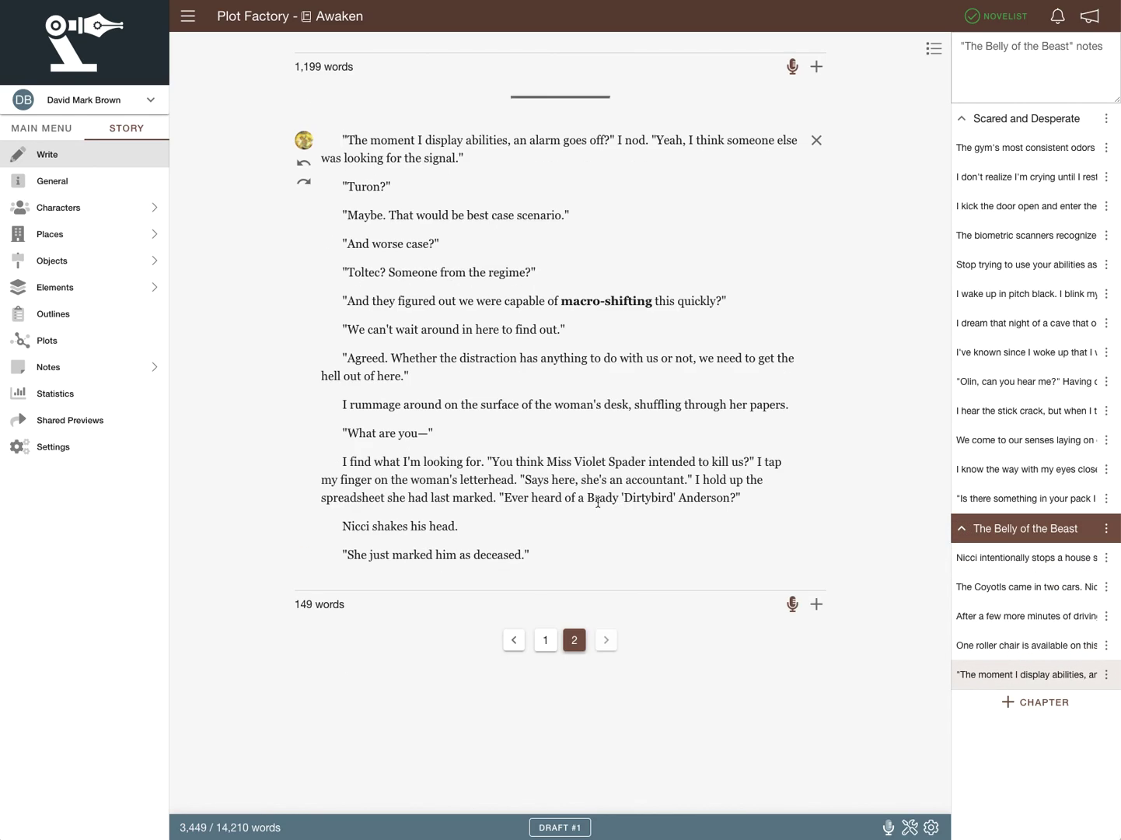